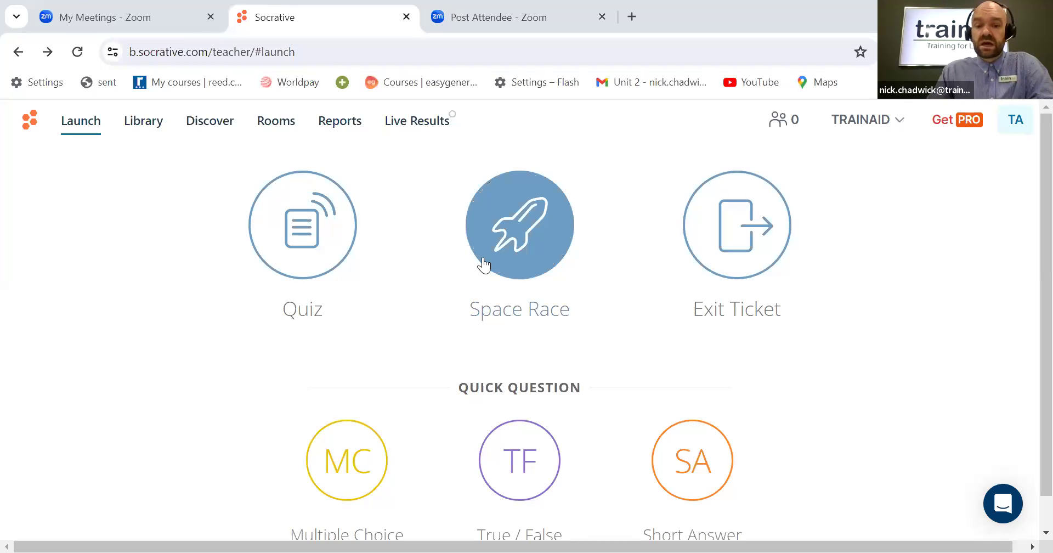
Step: Create a new quiz from the library and title it Geography
{"action": "scroll", "coordinate": [509, 269], "scroll_direction": "down", "scroll_amount": 1}
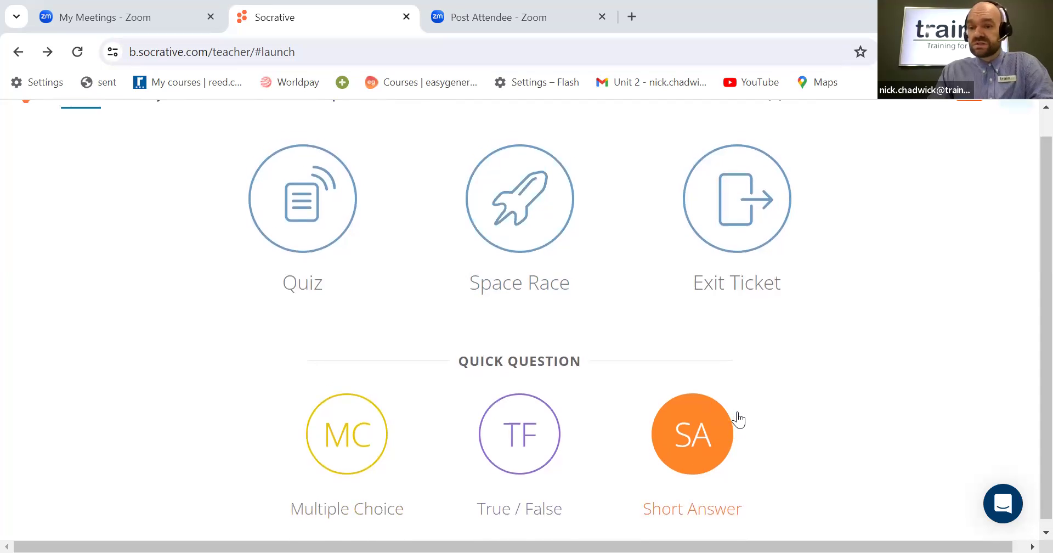
{"action": "scroll", "coordinate": [735, 418], "scroll_direction": "up", "scroll_amount": 1}
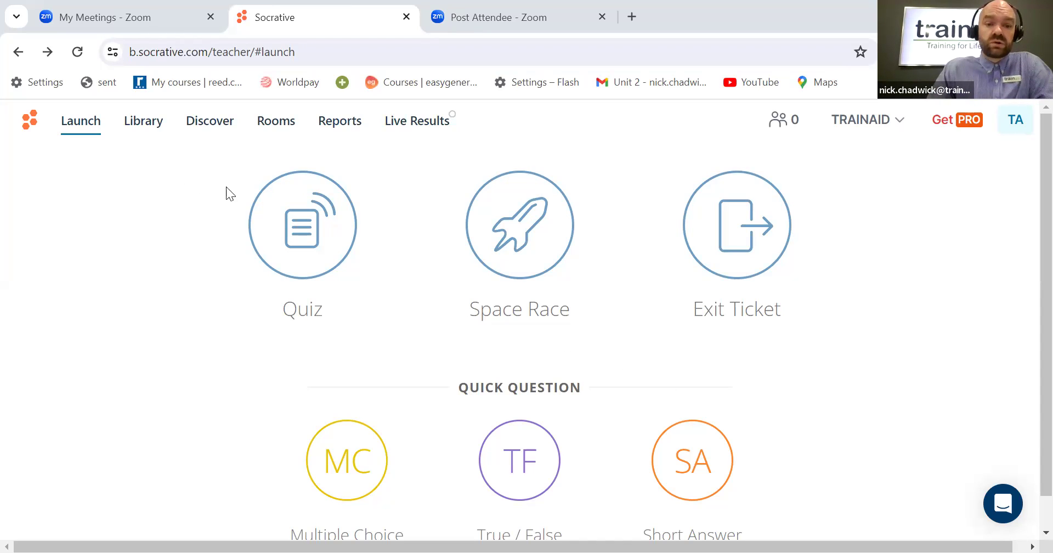
{"action": "left_click", "coordinate": [153, 135]}
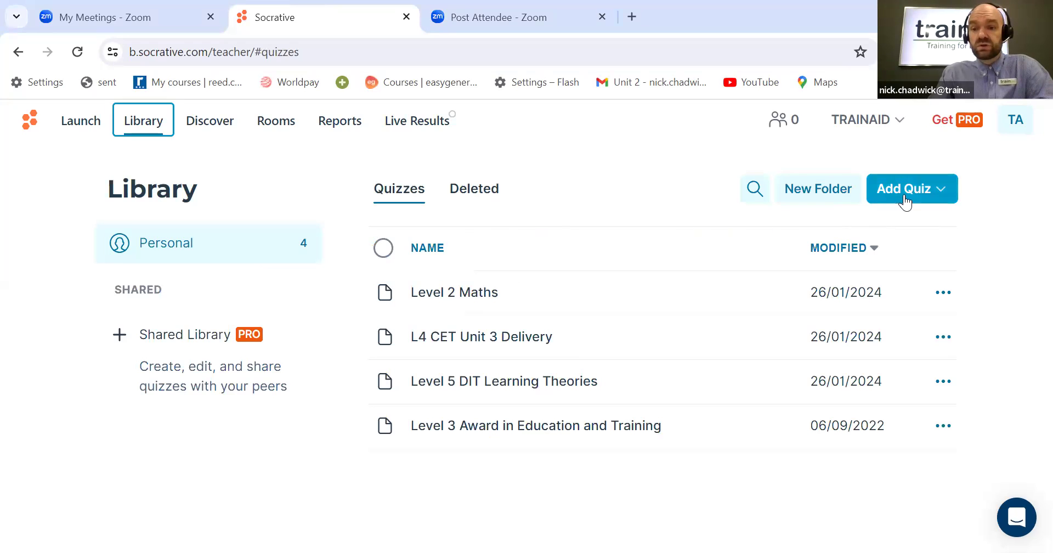
{"action": "left_click", "coordinate": [930, 199]}
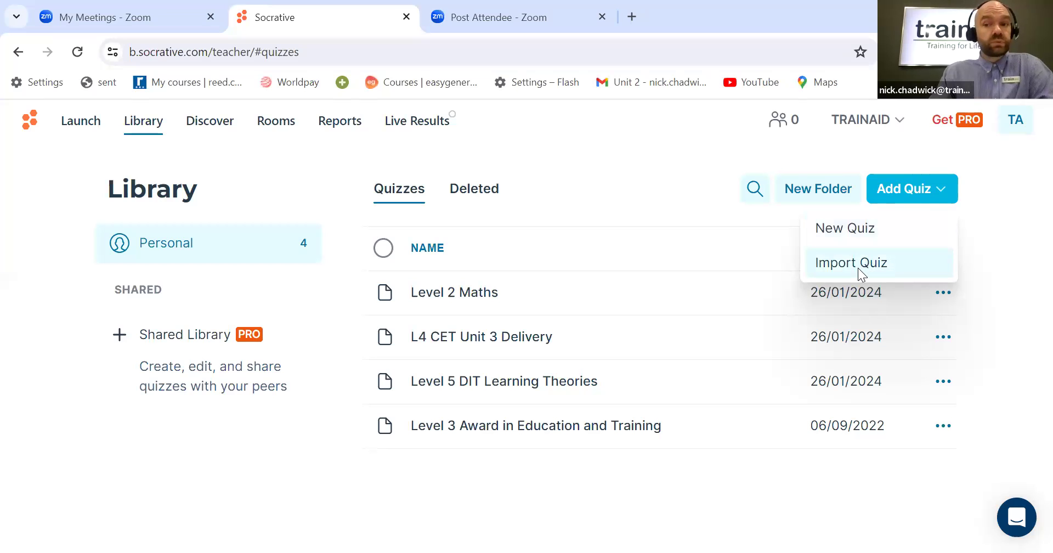
{"action": "left_click", "coordinate": [860, 230]}
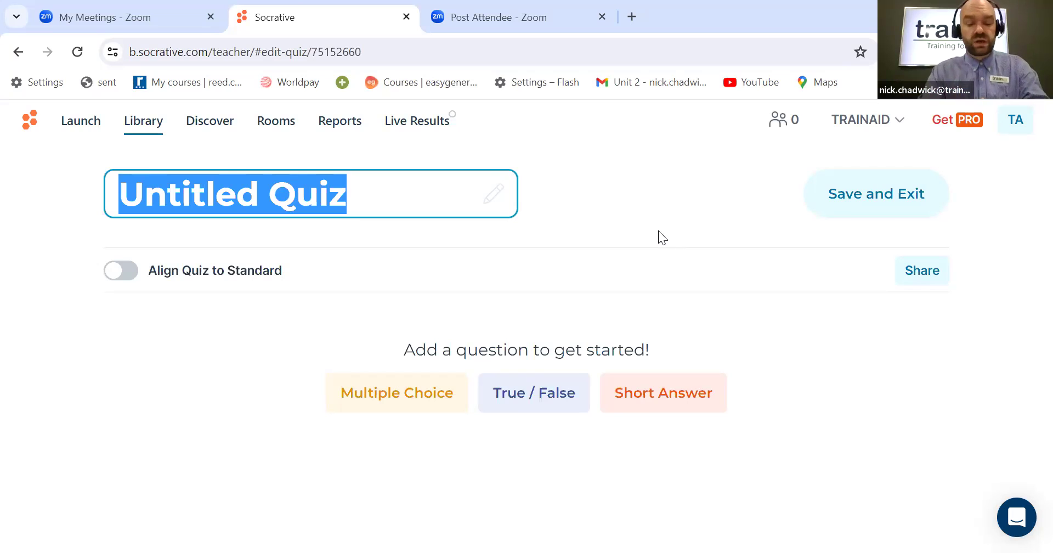
{"action": "type", "text": "Ge"}
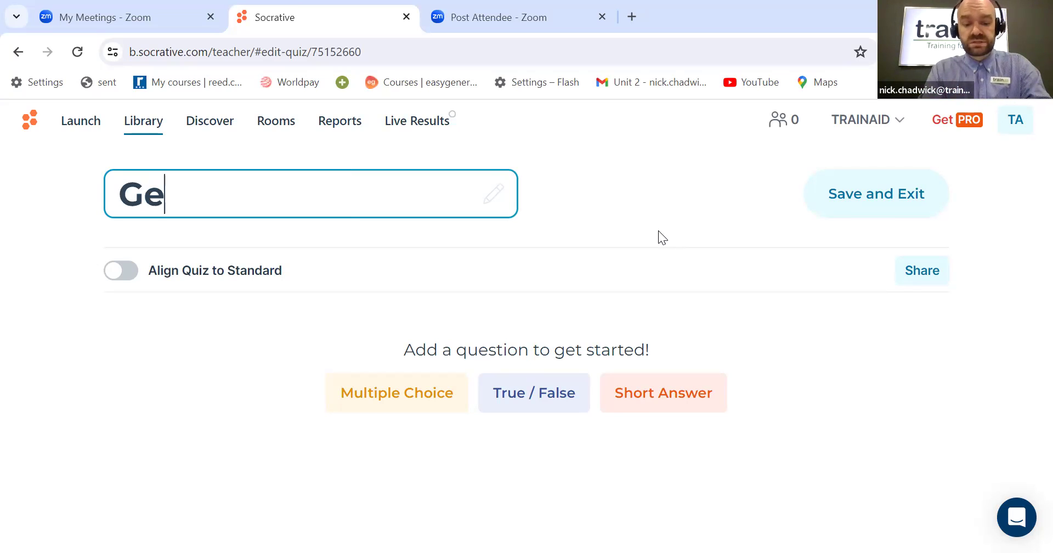
{"action": "type", "text": "ogt"}
{"action": "key", "text": "BackSpace"}
{"action": "type", "text": "raphy"}
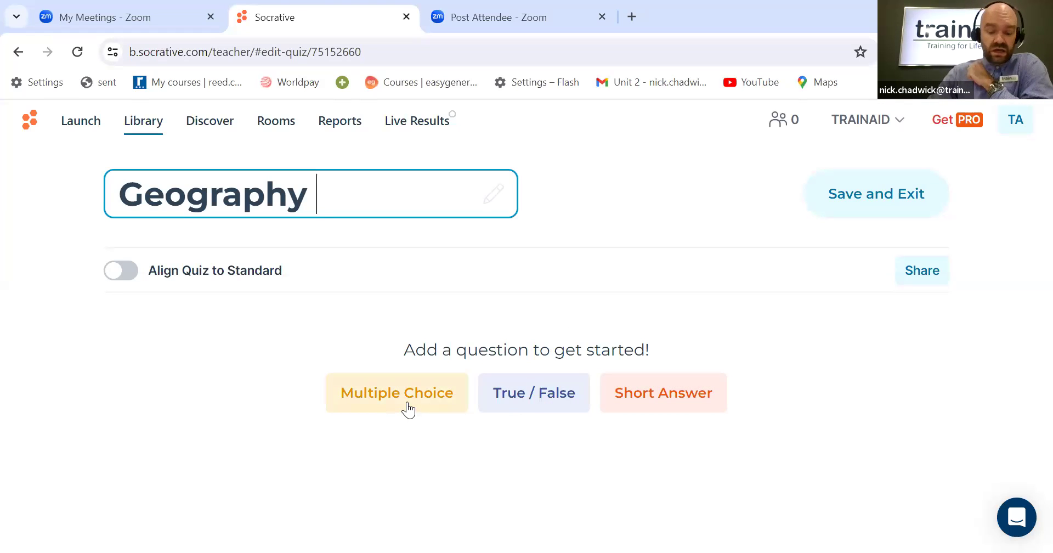
Step: Add a True / False question reading "The diameter of Earth is 8,000 miles"
{"action": "left_click", "coordinate": [540, 394]}
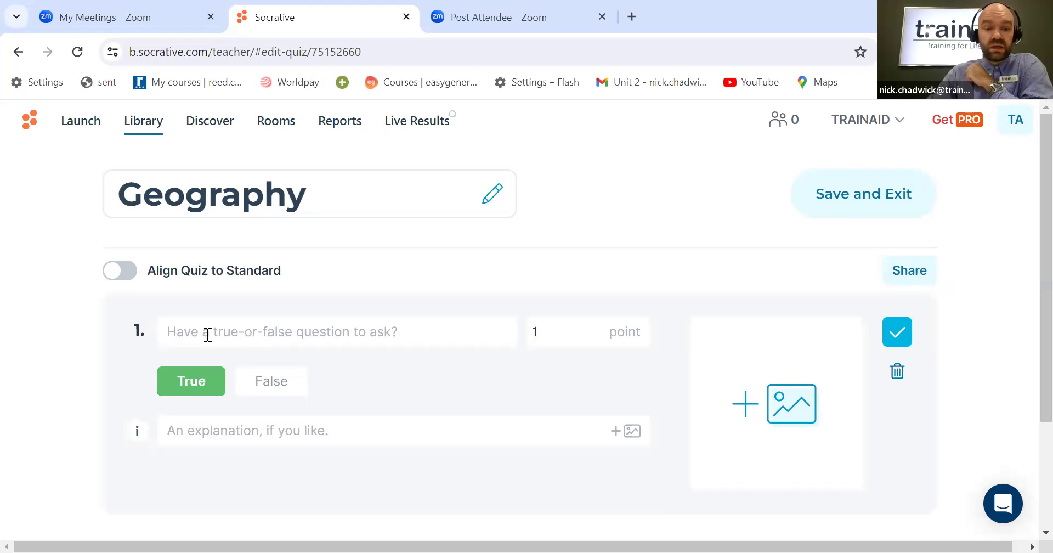
{"action": "left_click", "coordinate": [186, 332]}
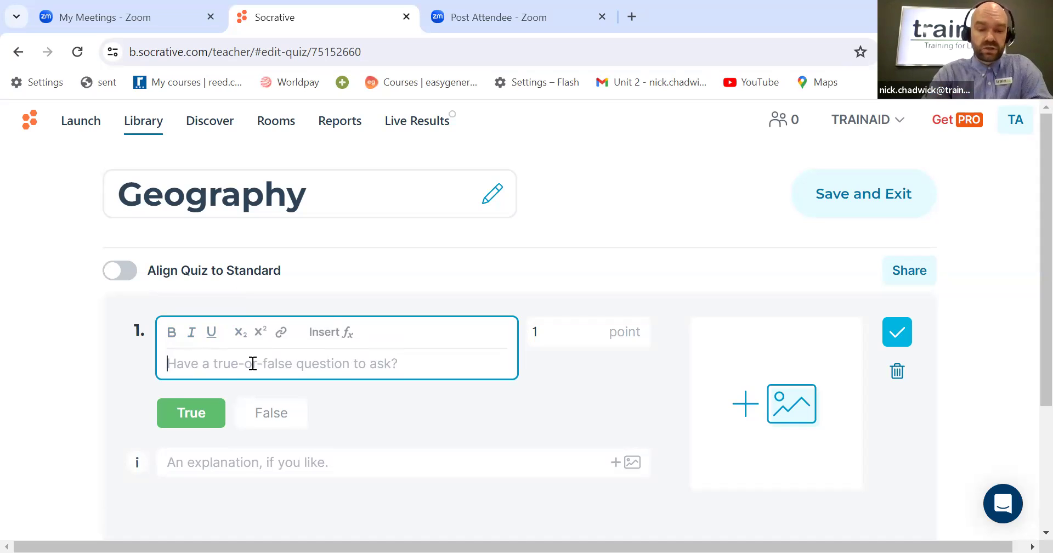
{"action": "type", "text": "T"}
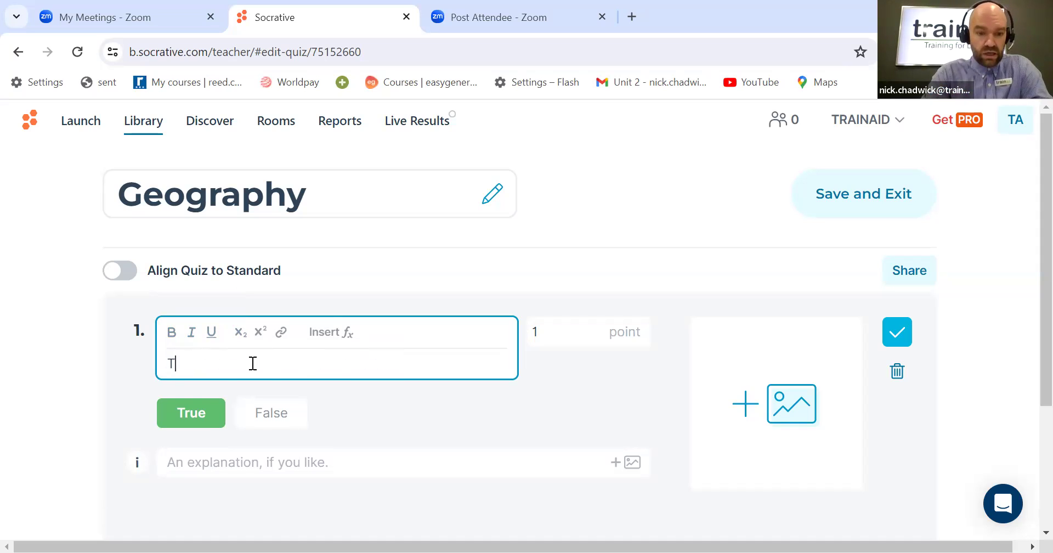
{"action": "type", "text": "he dia"}
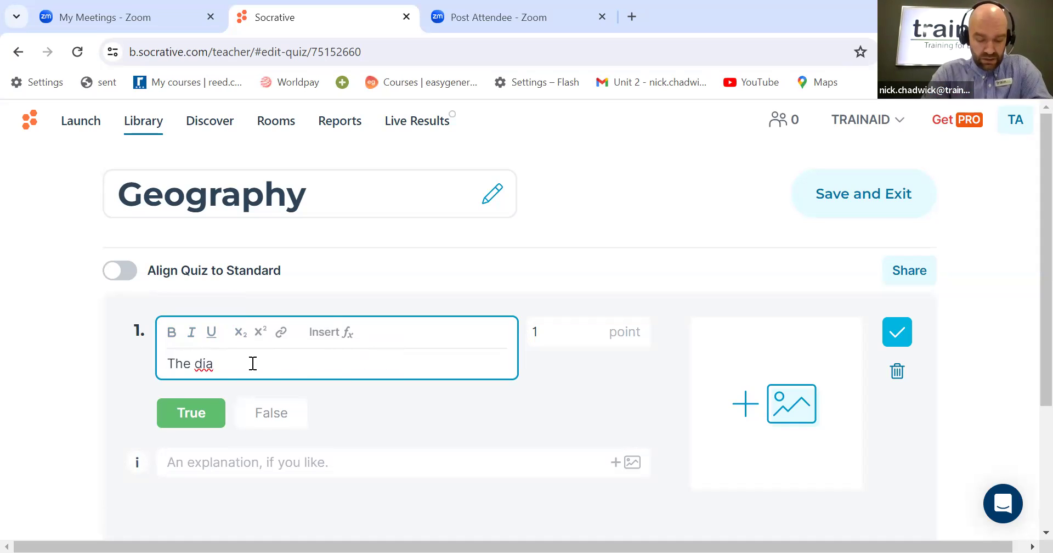
{"action": "type", "text": "meter o"}
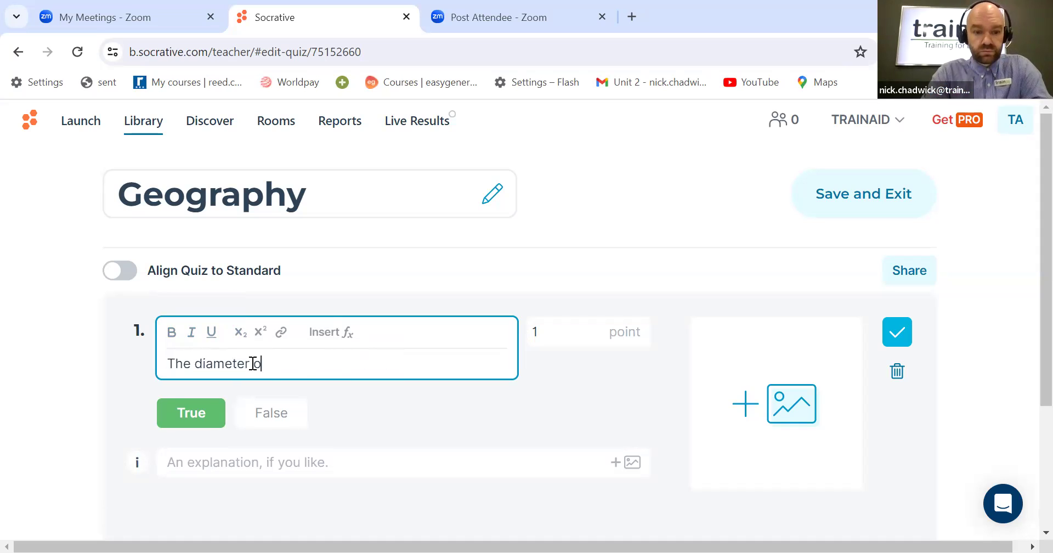
{"action": "type", "text": "f Earth is"}
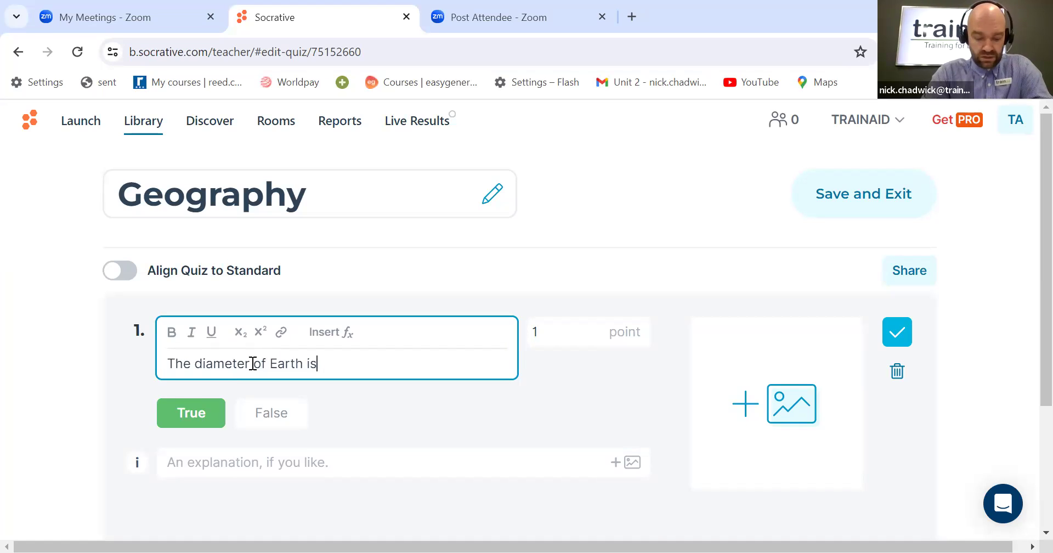
{"action": "type", "text": " 8,"}
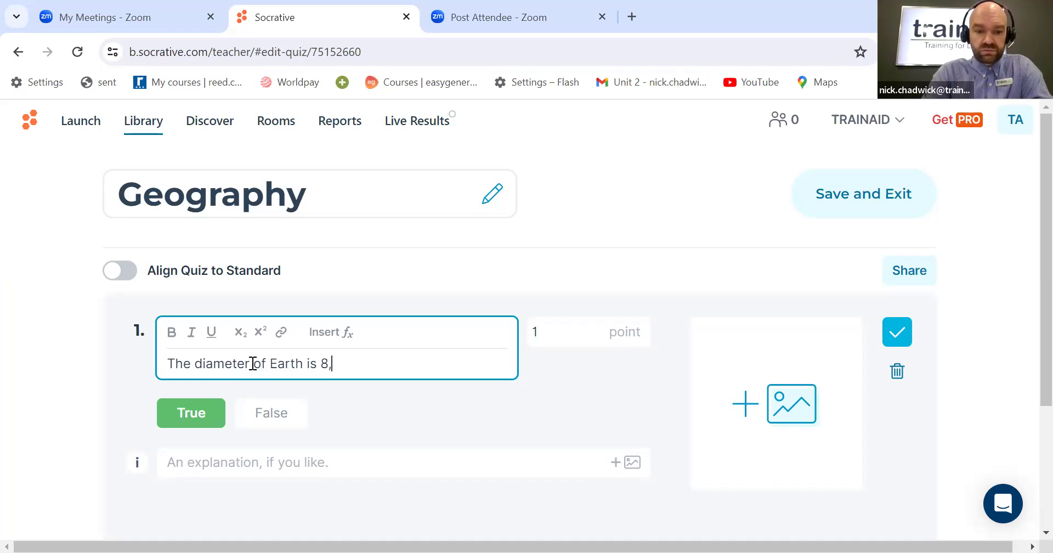
{"action": "type", "text": "000 miles"}
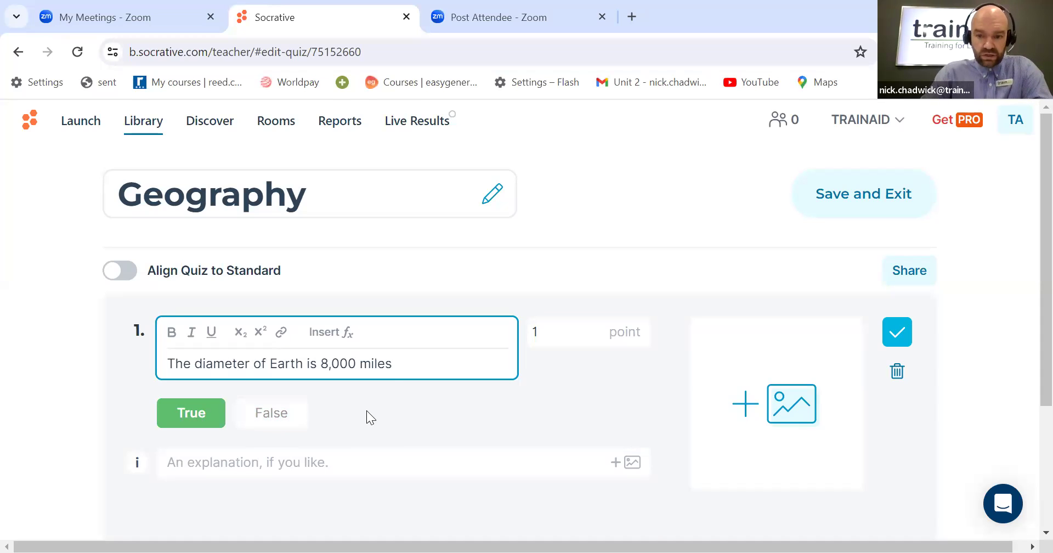
Step: Try switching the question's correct answer to False and back to True
{"action": "scroll", "coordinate": [366, 410], "scroll_direction": "down", "scroll_amount": 2}
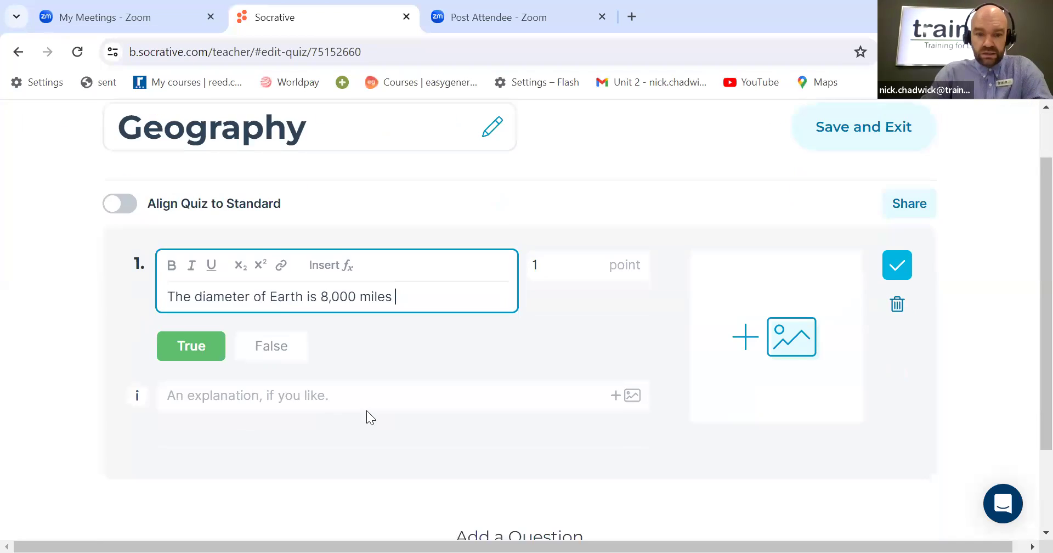
{"action": "left_click", "coordinate": [282, 341]}
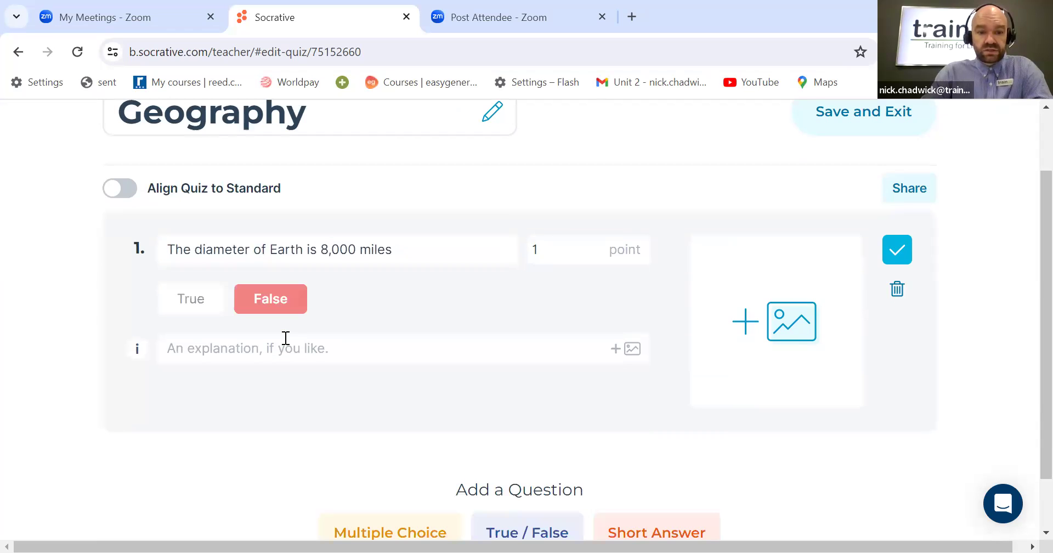
{"action": "left_click", "coordinate": [195, 310]}
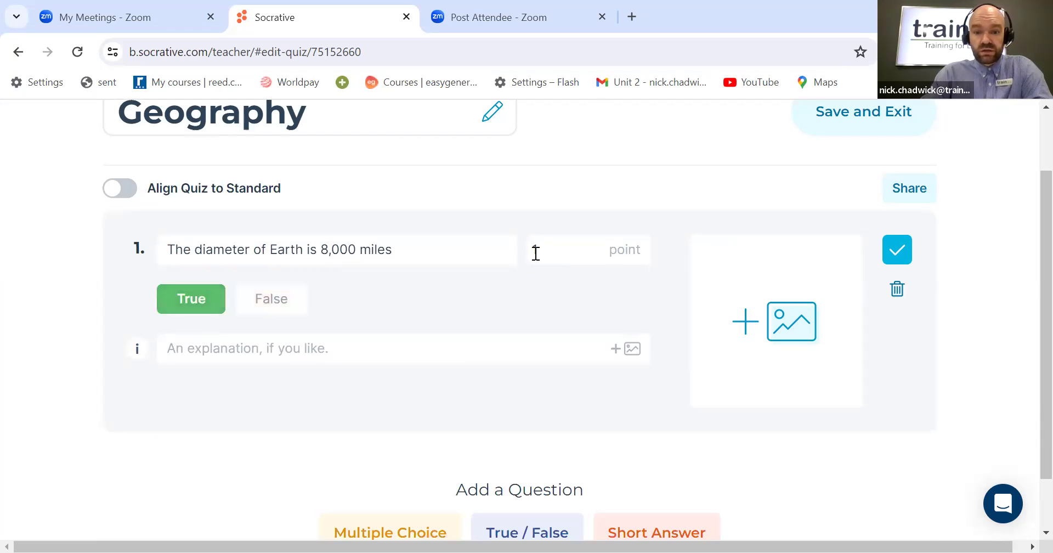
{"action": "left_click", "coordinate": [261, 352]}
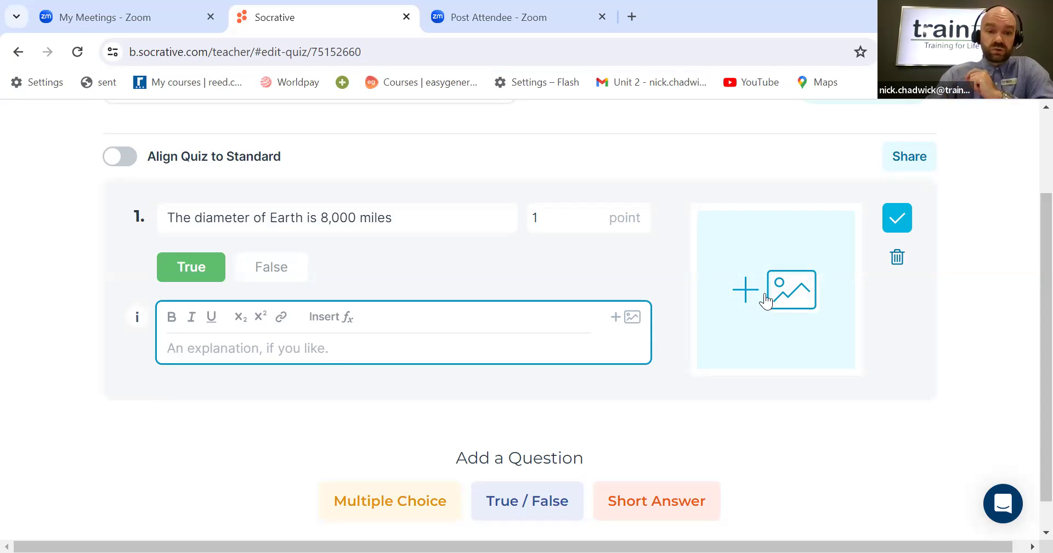
{"action": "scroll", "coordinate": [308, 268], "scroll_direction": "up", "scroll_amount": 1}
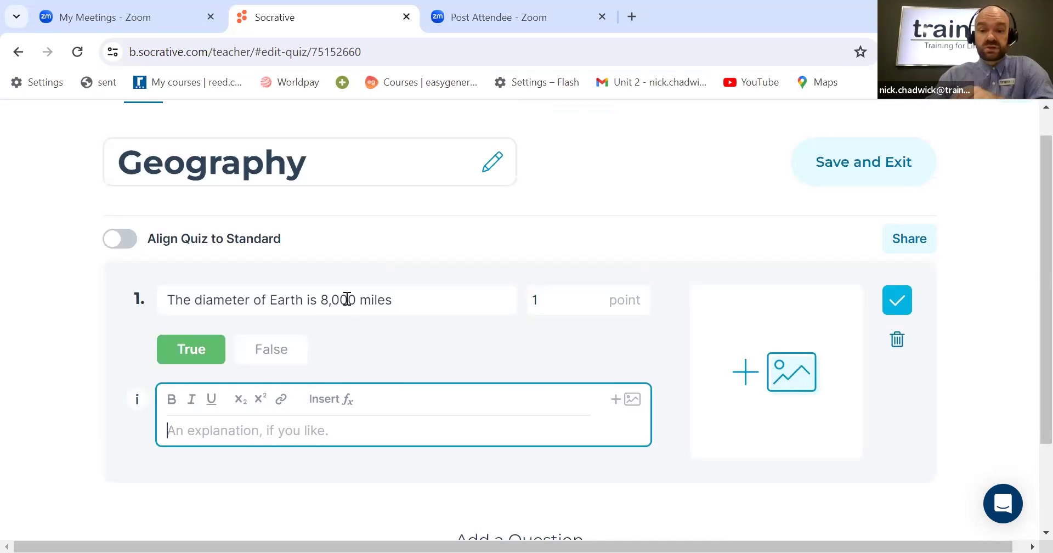
{"action": "scroll", "coordinate": [420, 317], "scroll_direction": "down", "scroll_amount": 2}
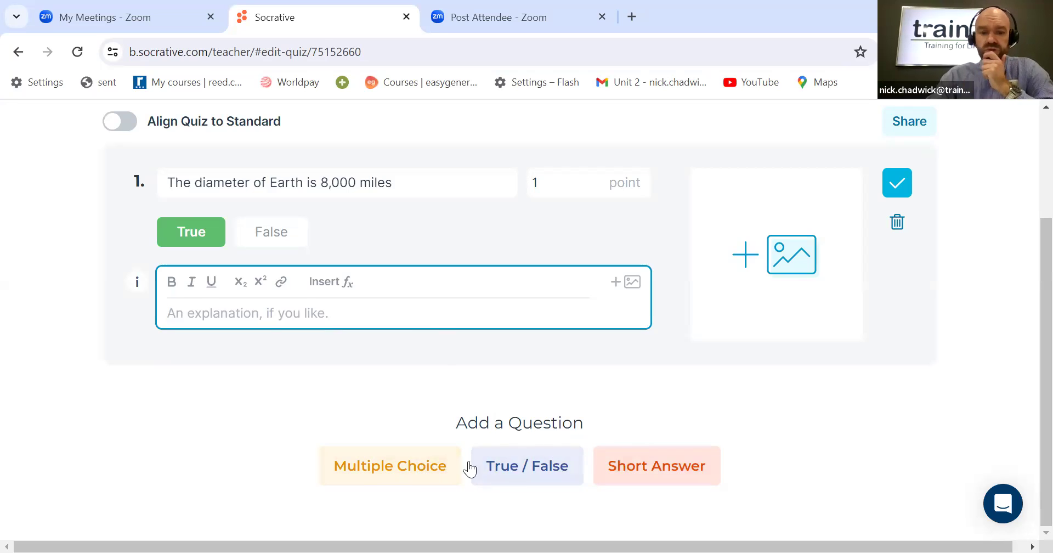
Step: Add a multiple-choice question asking "What is the world's longest river?"
{"action": "left_click", "coordinate": [405, 467]}
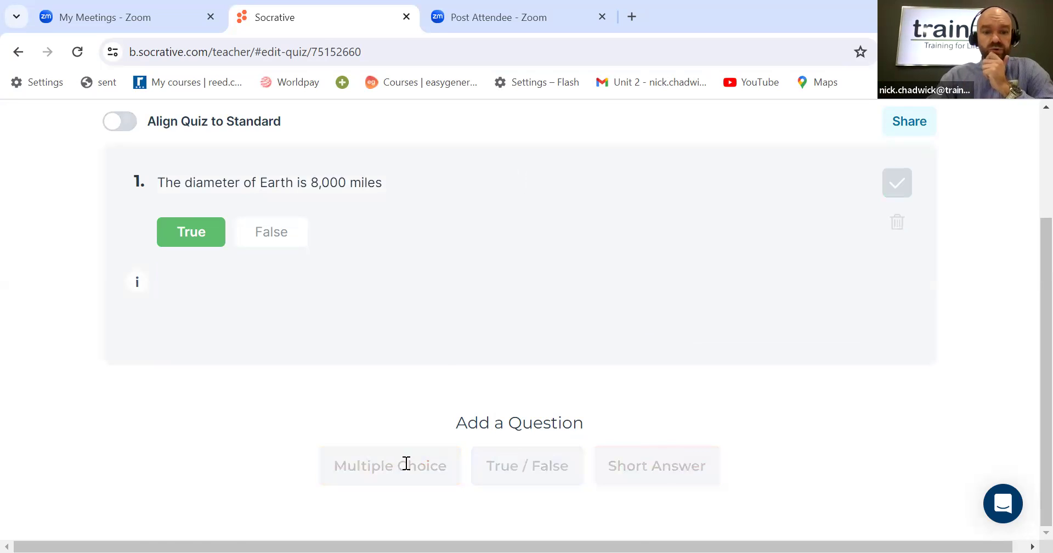
{"action": "scroll", "coordinate": [290, 257], "scroll_direction": "up", "scroll_amount": 1}
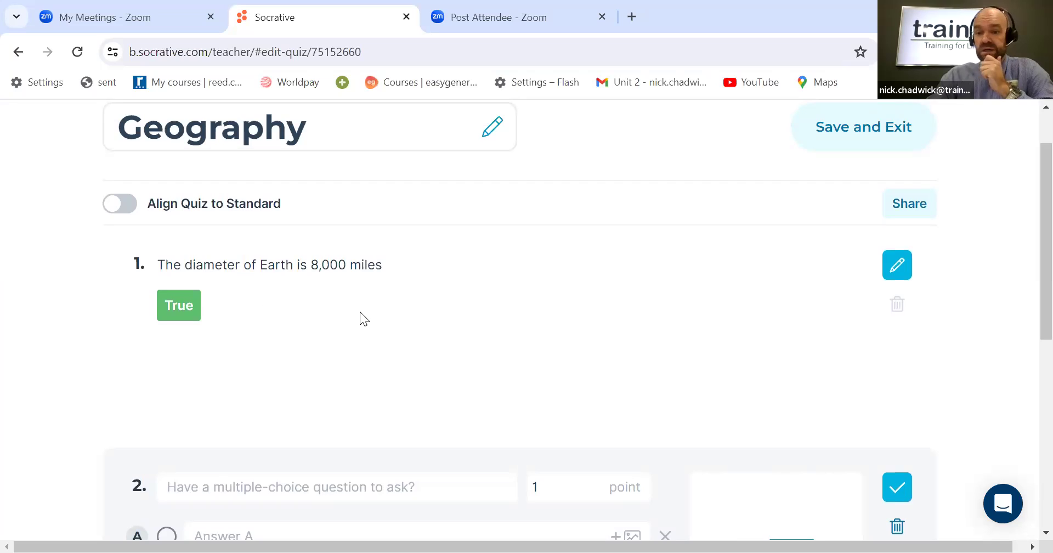
{"action": "scroll", "coordinate": [360, 314], "scroll_direction": "down", "scroll_amount": 3}
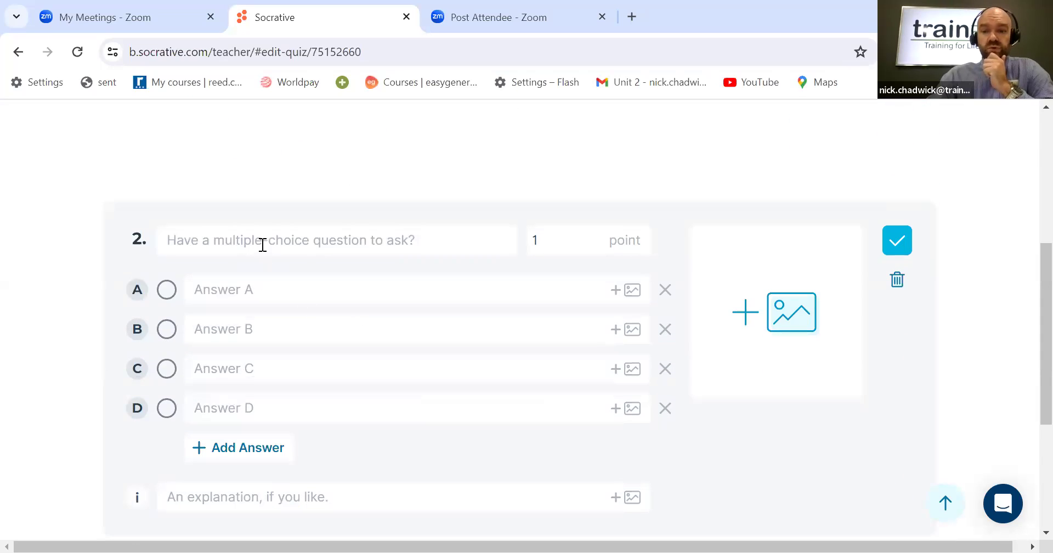
{"action": "scroll", "coordinate": [265, 247], "scroll_direction": "down", "scroll_amount": 1}
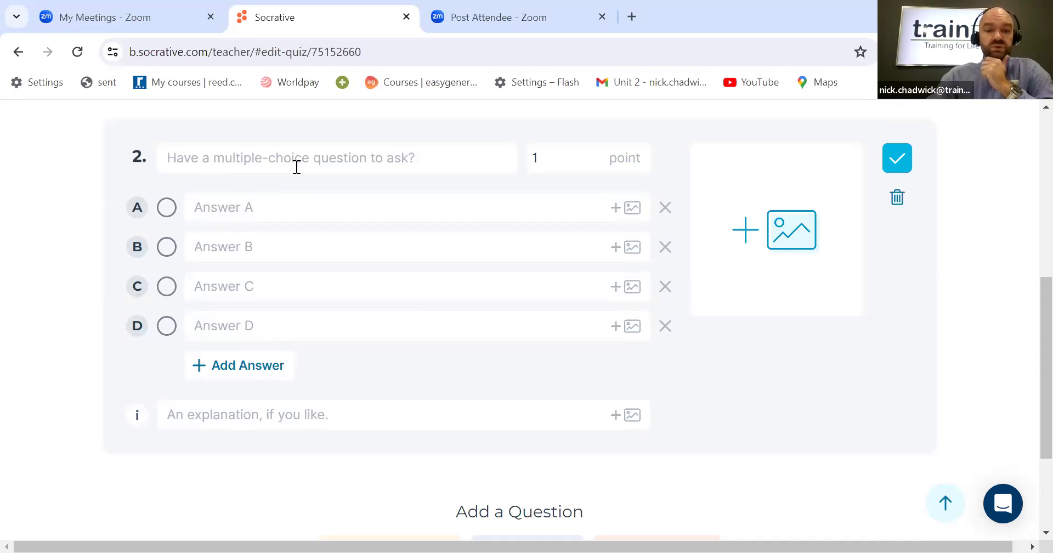
{"action": "left_click", "coordinate": [411, 166]}
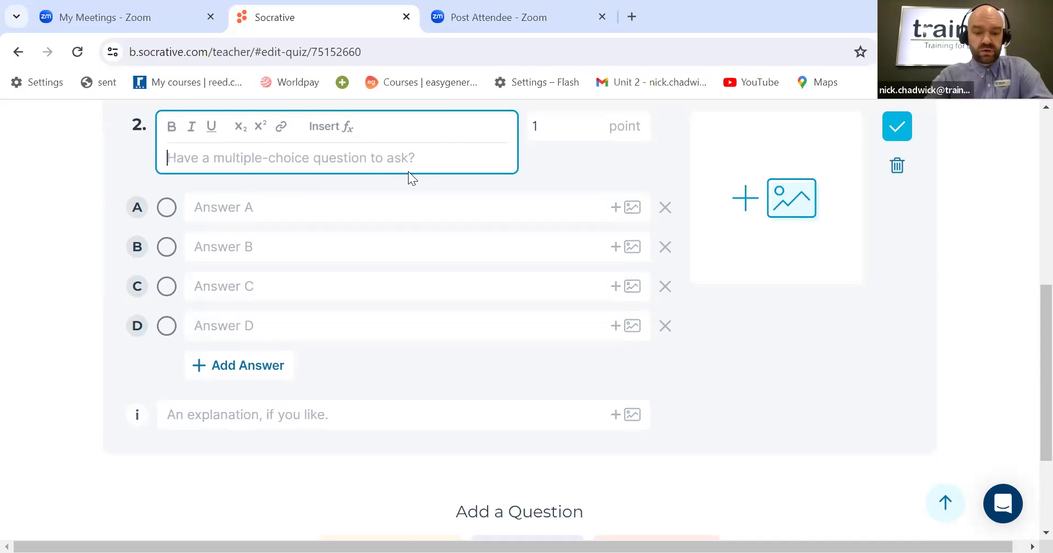
{"action": "type", "text": "What is the world's longest river?"}
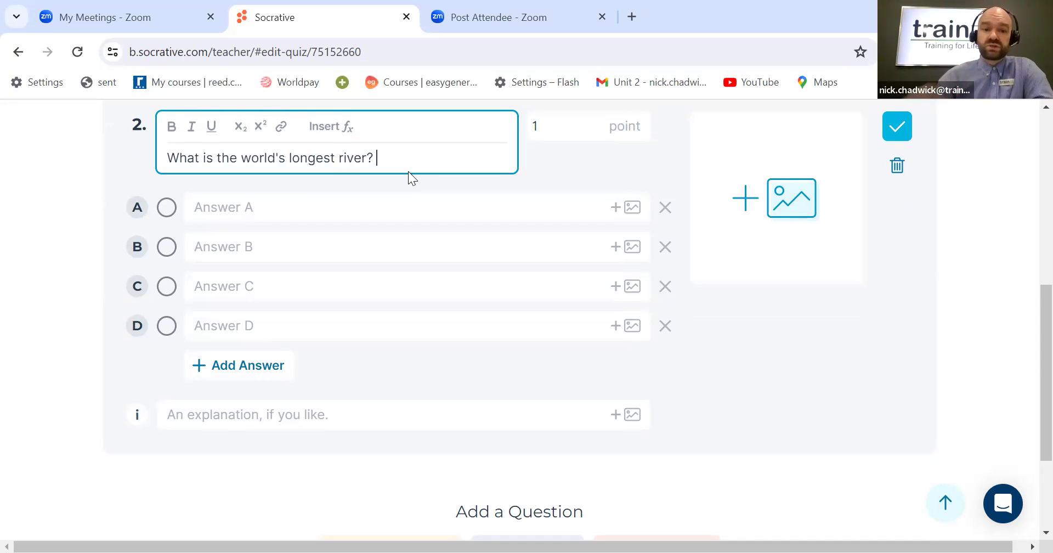
Step: Enter "The Mississippi River" as answer A of the river question
{"action": "left_click", "coordinate": [167, 214]}
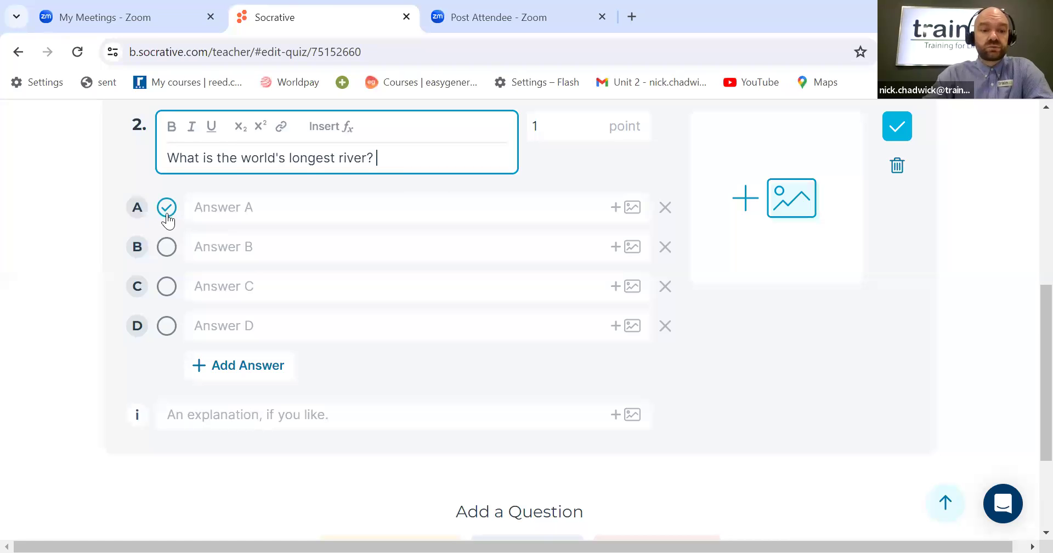
{"action": "left_click", "coordinate": [167, 289]}
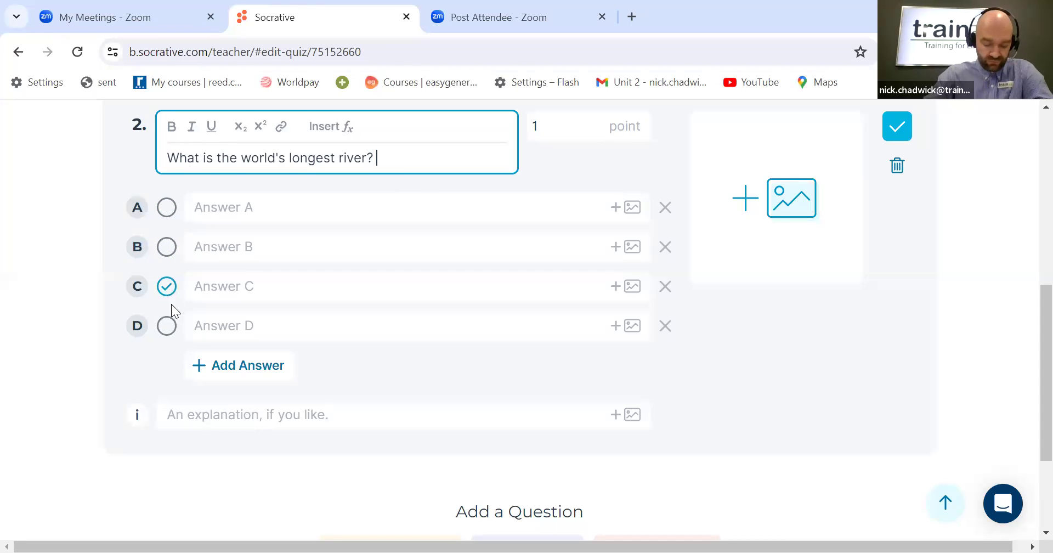
{"action": "left_click", "coordinate": [234, 208]}
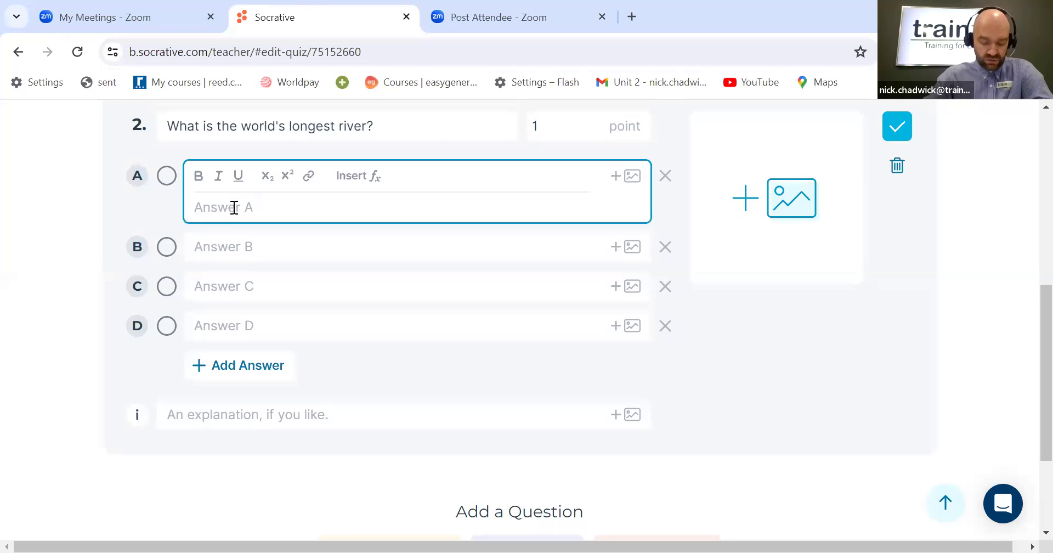
{"action": "type", "text": "The M"}
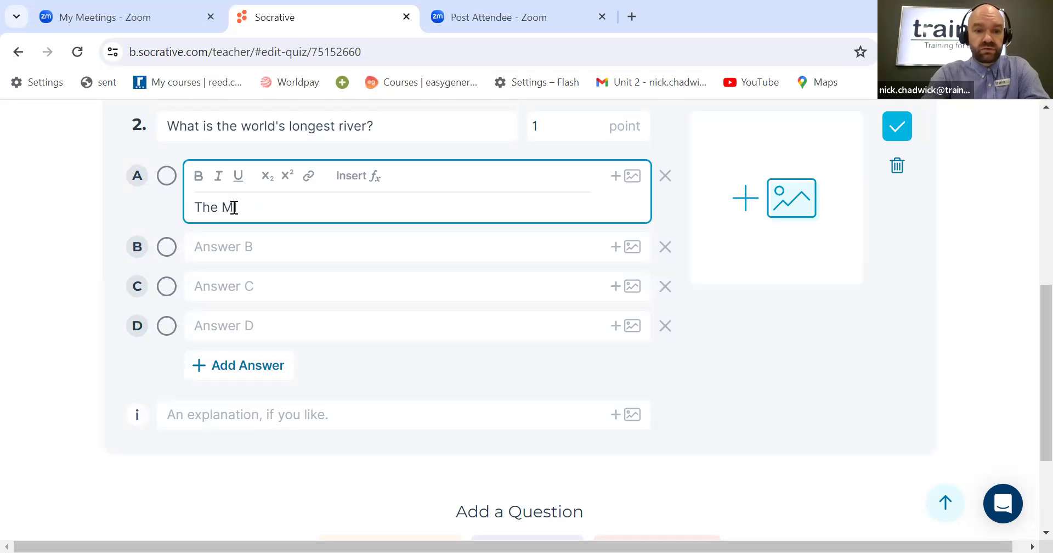
{"action": "type", "text": "iss"}
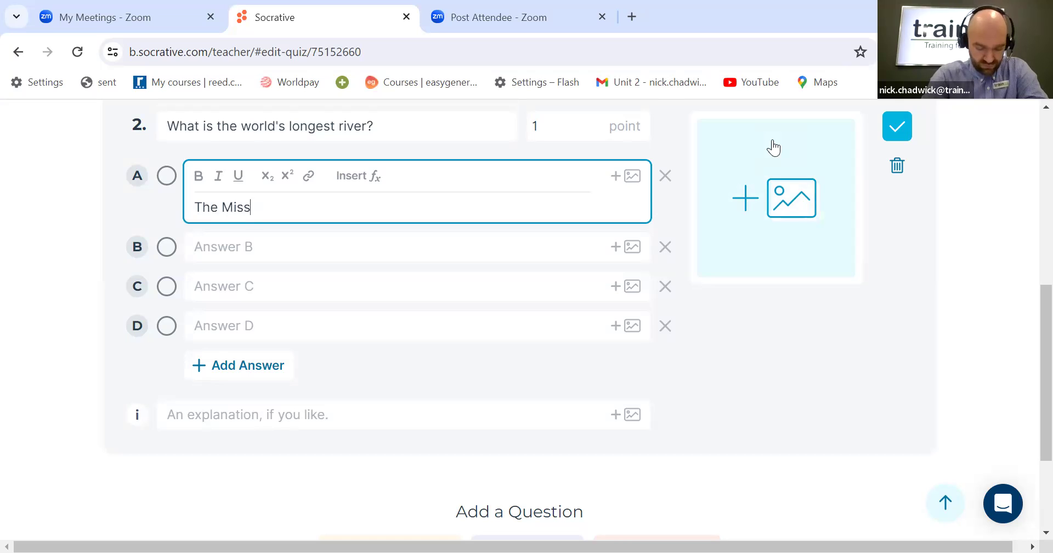
{"action": "type", "text": "issipp"}
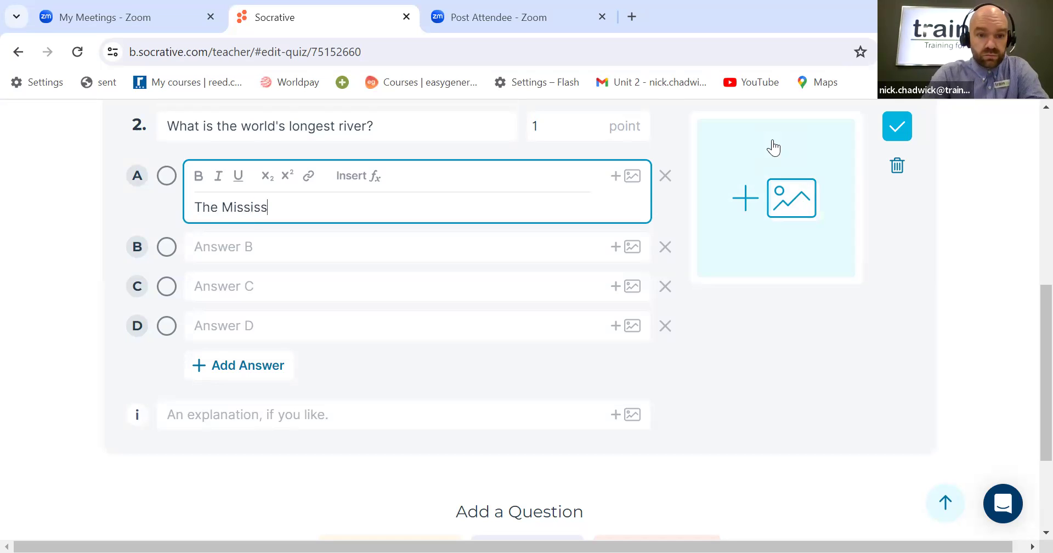
{"action": "type", "text": "i River"}
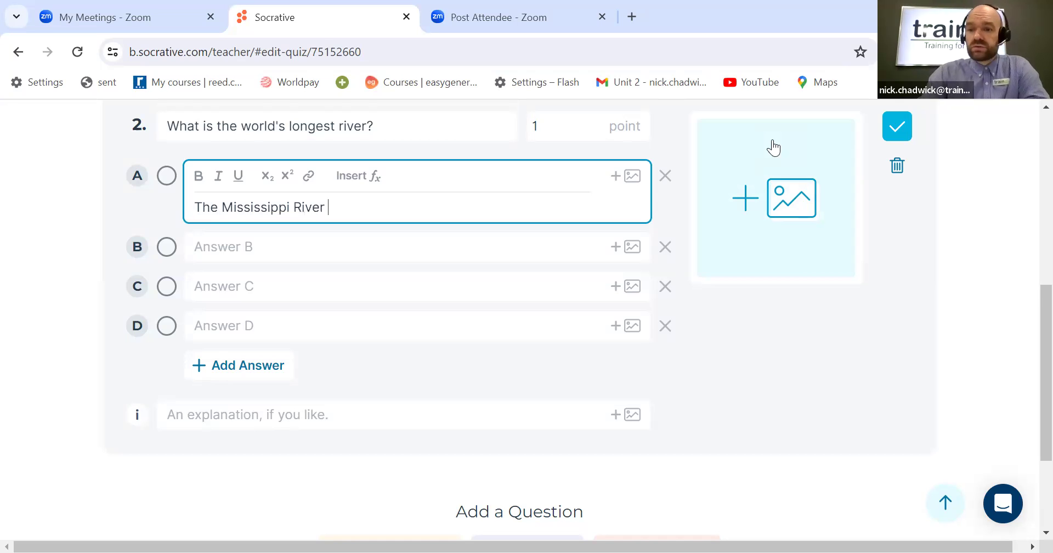
Step: Enter "The Nile River" as answer B of the river question, starting answer C with "The"
{"action": "left_click", "coordinate": [254, 248]}
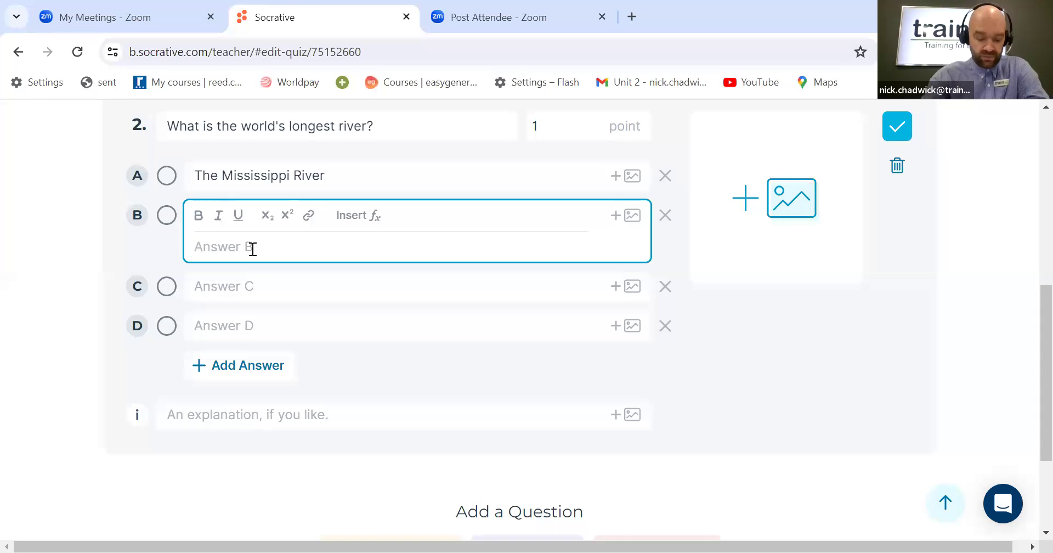
{"action": "type", "text": "The Nile"}
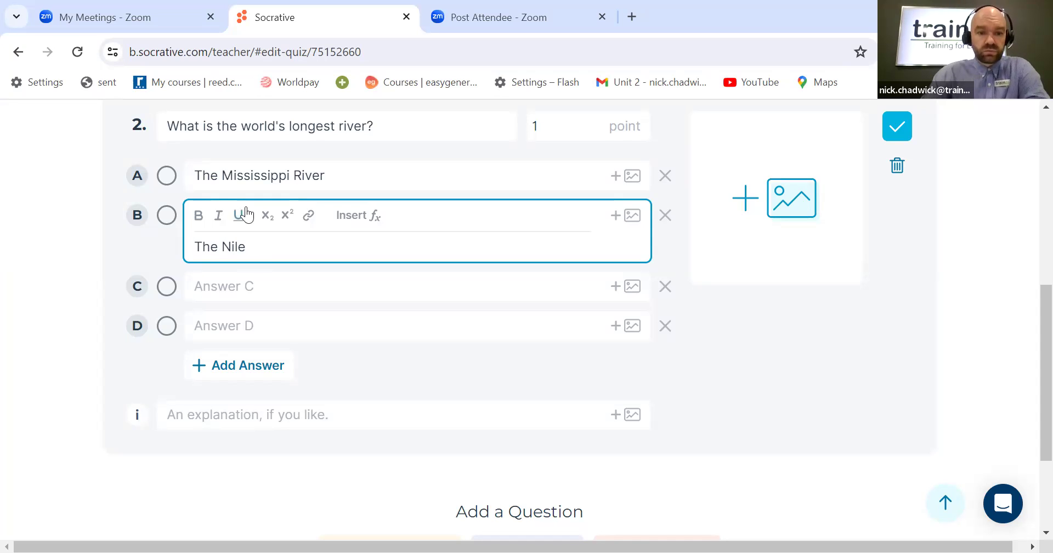
{"action": "left_click", "coordinate": [236, 285]}
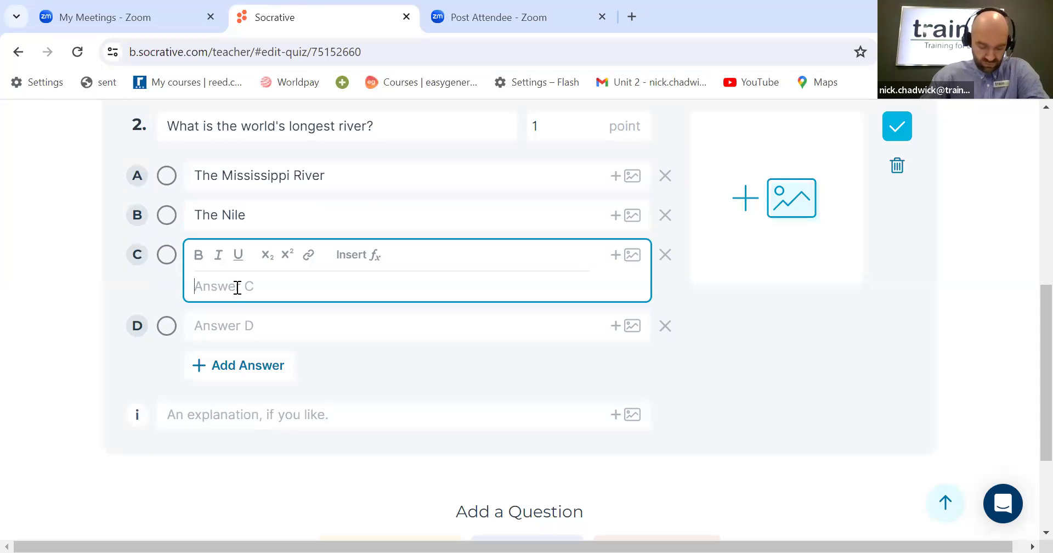
{"action": "type", "text": "The"}
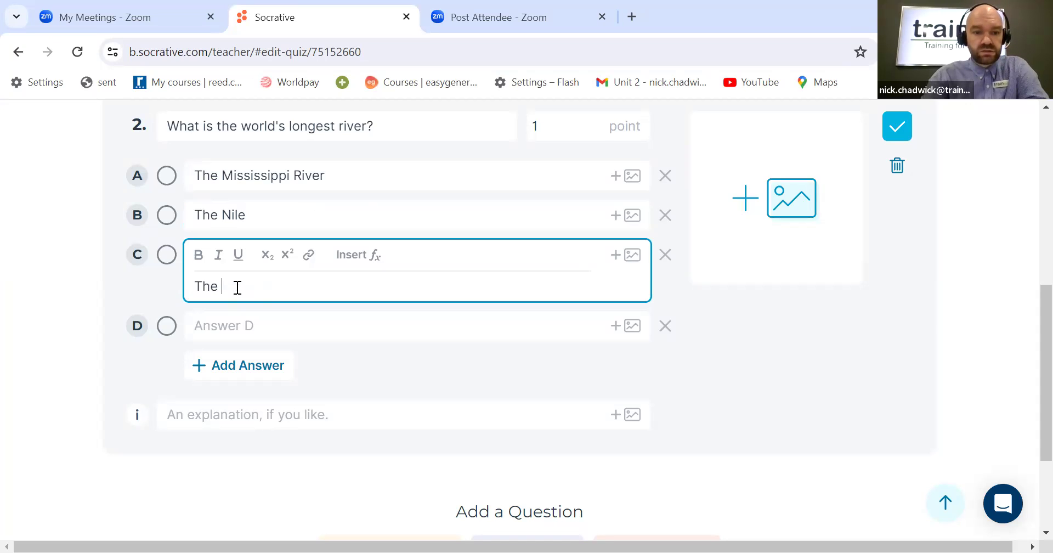
{"action": "left_click", "coordinate": [275, 212]}
{"action": "type", "text": "River"}
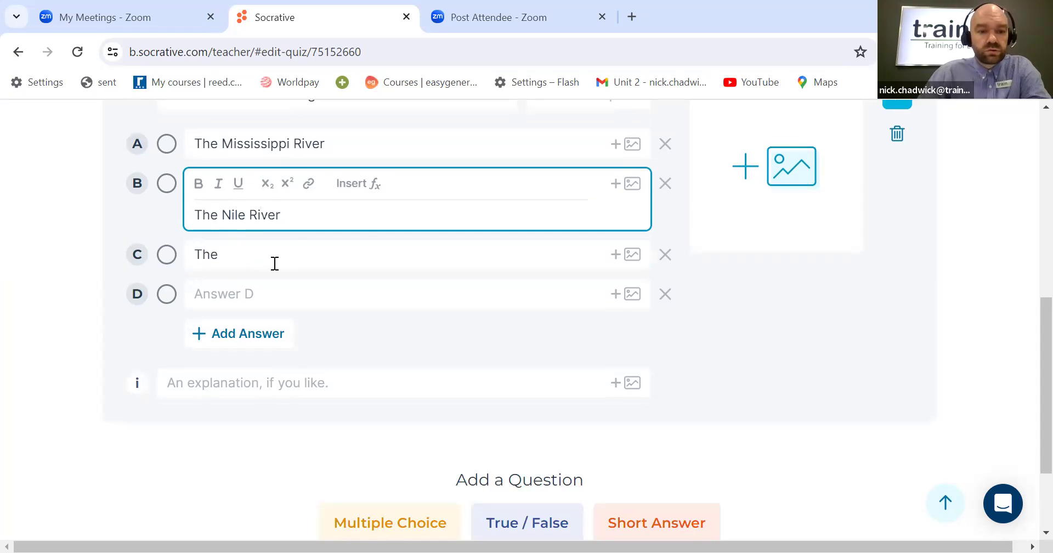
Step: Complete answer C as "The Danube River"
{"action": "left_click", "coordinate": [275, 263]}
{"action": "type", "text": "Dan"}
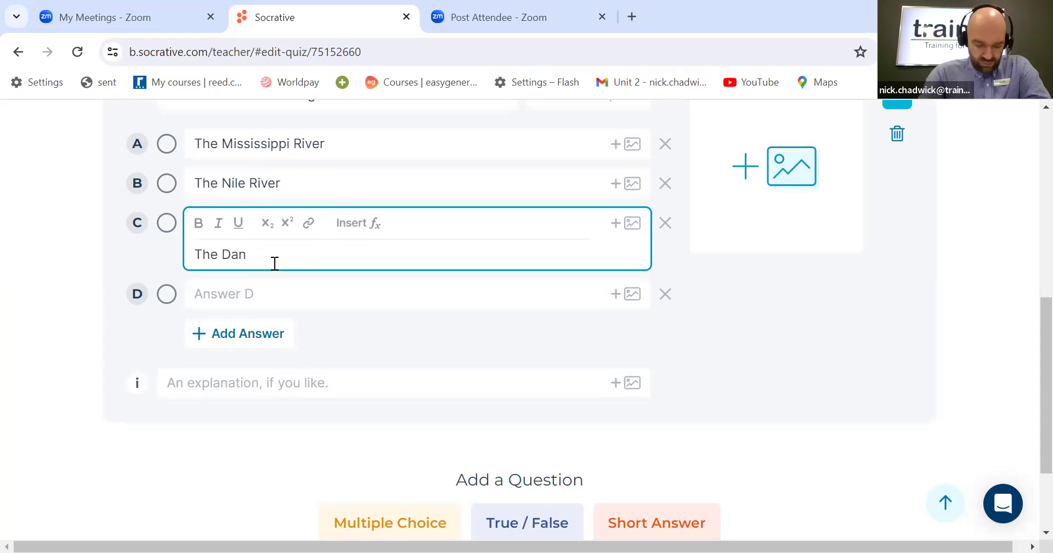
{"action": "type", "text": "ube R"}
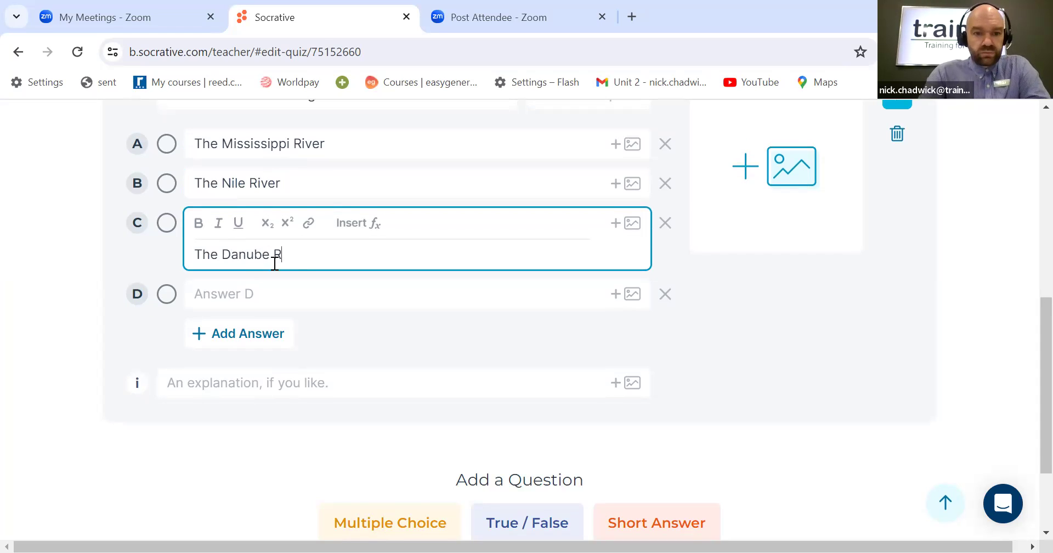
{"action": "type", "text": "iver"}
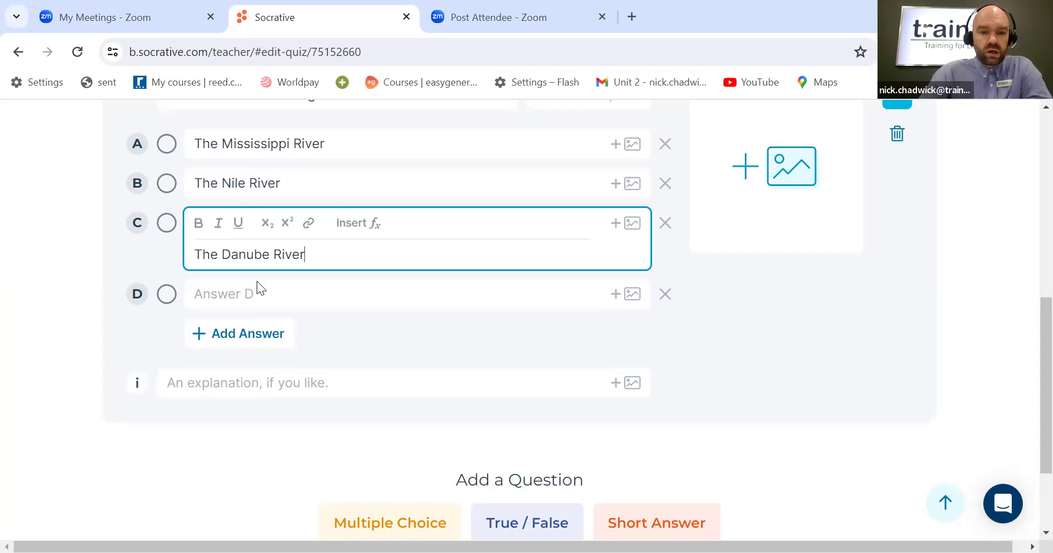
Step: Enter "The Amazon River" as answer D
{"action": "left_click", "coordinate": [266, 289]}
{"action": "type", "text": "Te"}
{"action": "key", "text": "BackSpace"}
{"action": "type", "text": "he Amazon Rive"}
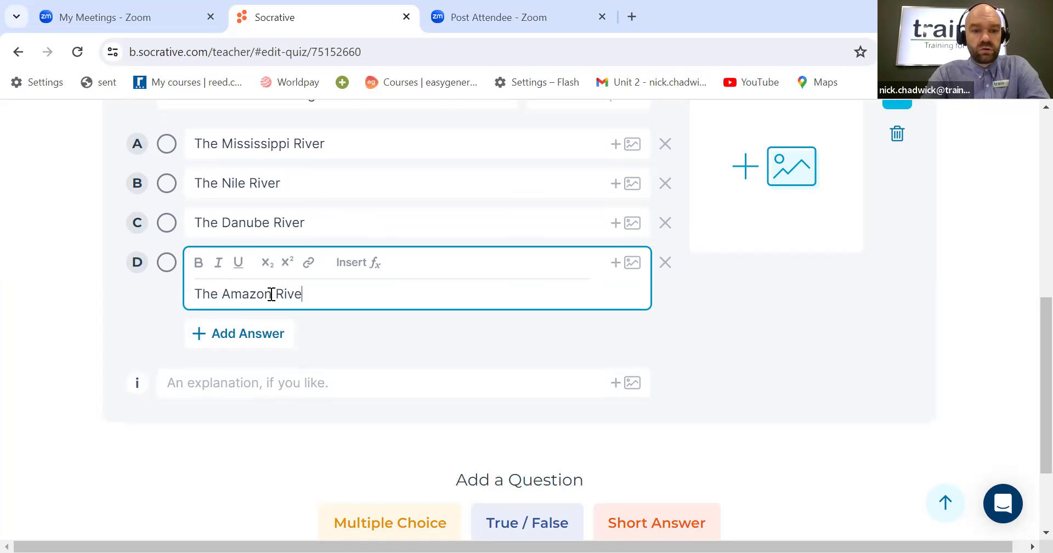
{"action": "type", "text": "r"}
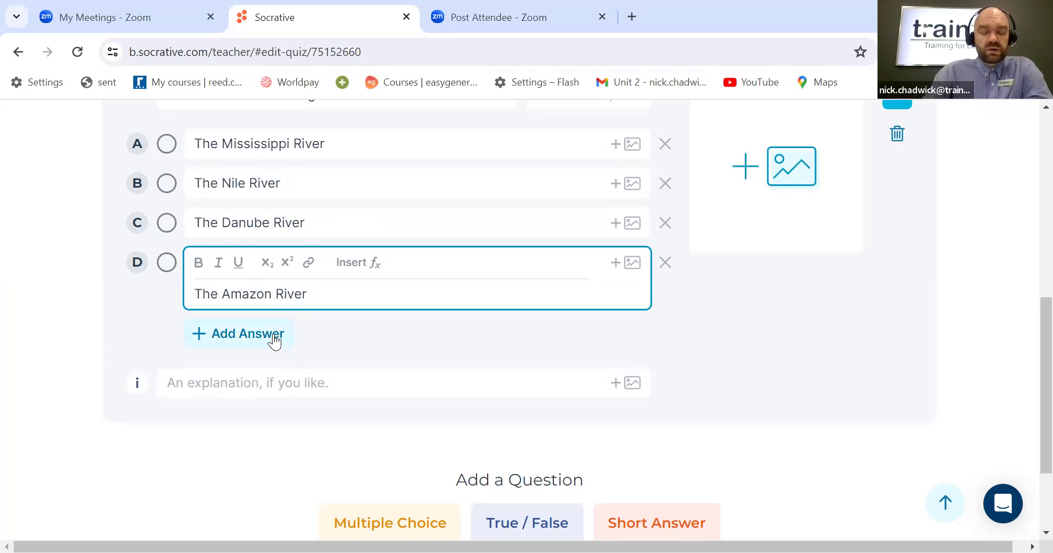
Step: Add a fifth answer option and enter "The Yangtze River" as answer E
{"action": "scroll", "coordinate": [294, 362], "scroll_direction": "up", "scroll_amount": 1}
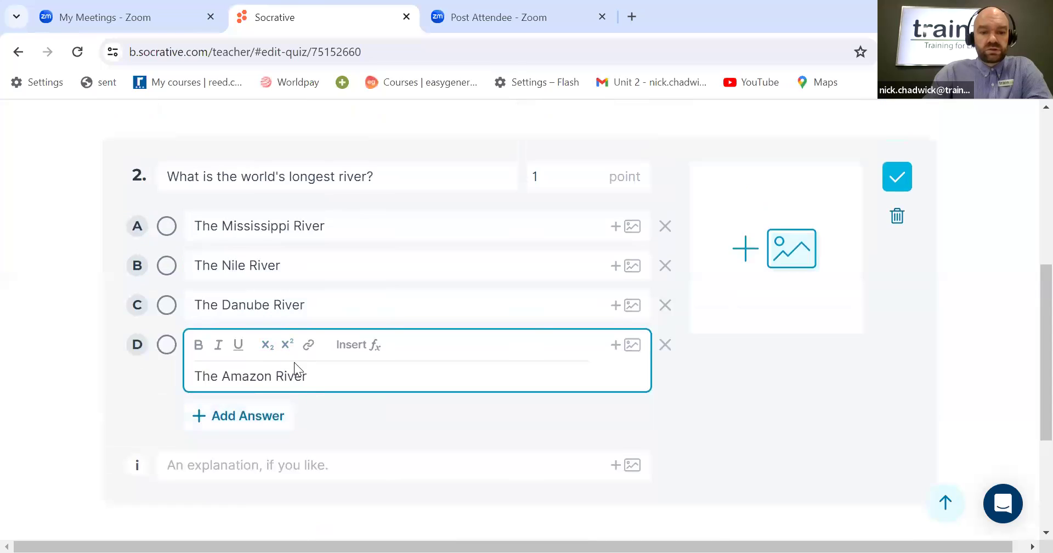
{"action": "left_click", "coordinate": [254, 425]}
{"action": "left_click", "coordinate": [251, 417]}
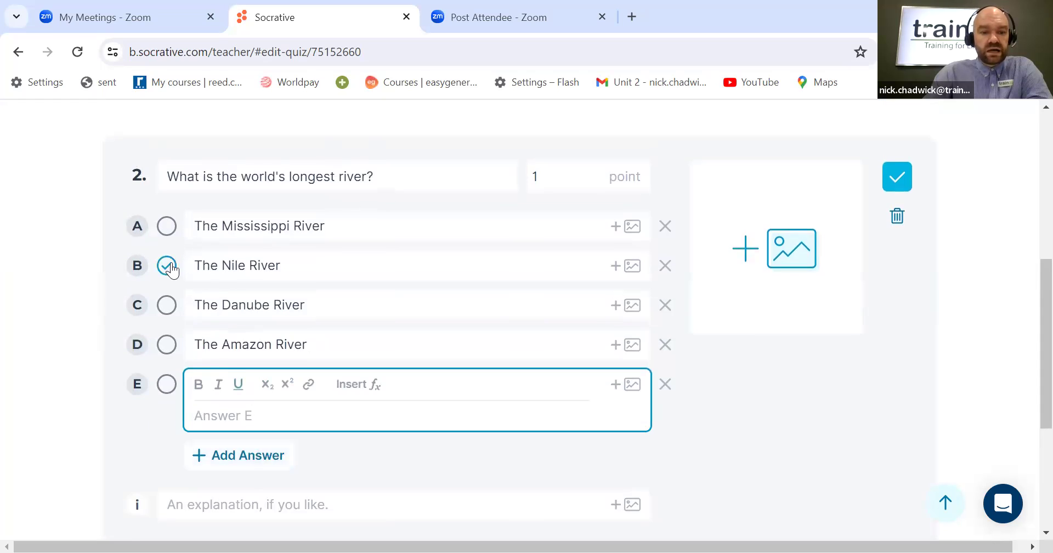
{"action": "left_click", "coordinate": [167, 384]}
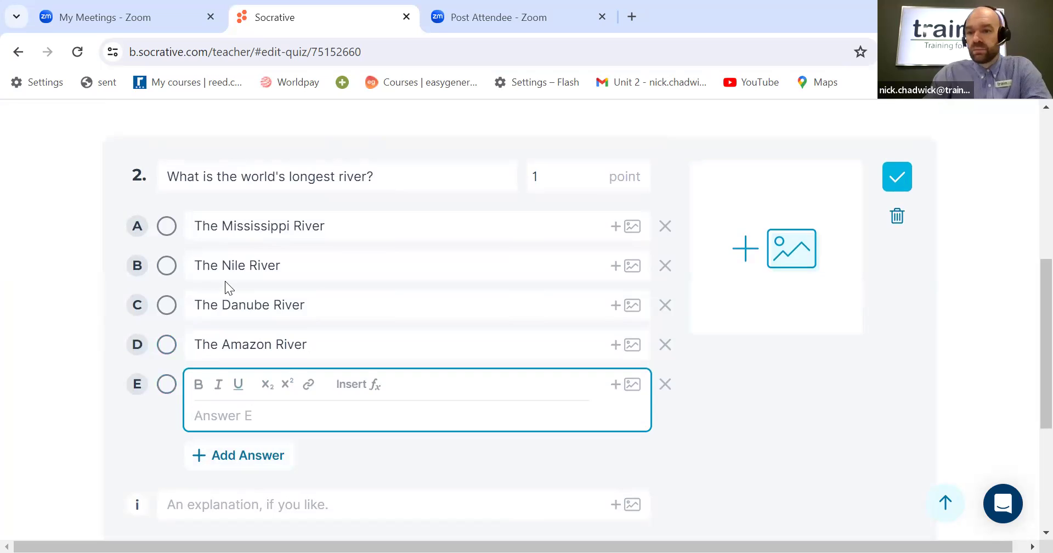
{"action": "left_click", "coordinate": [269, 408]}
{"action": "type", "text": "The"}
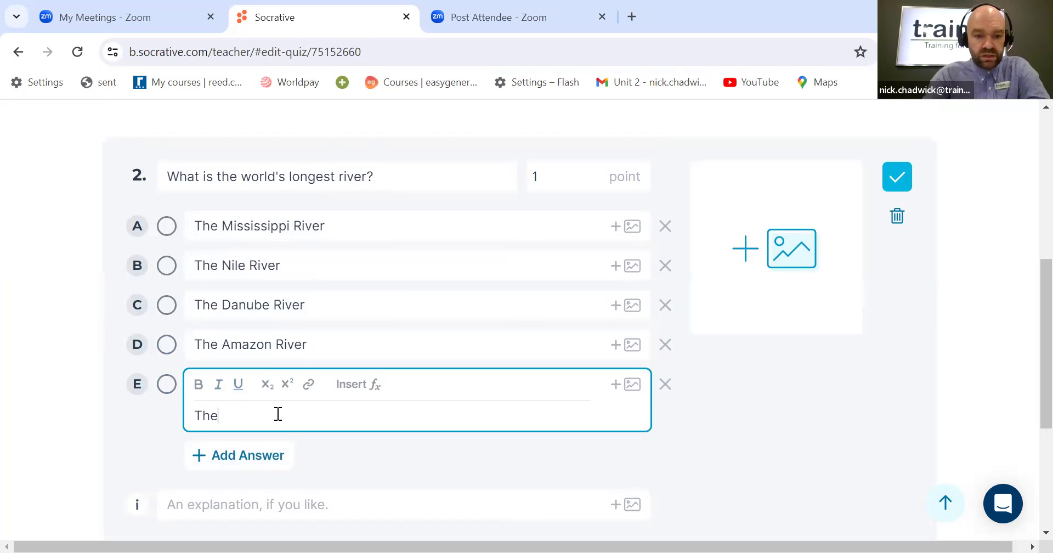
{"action": "type", "text": " Yang"}
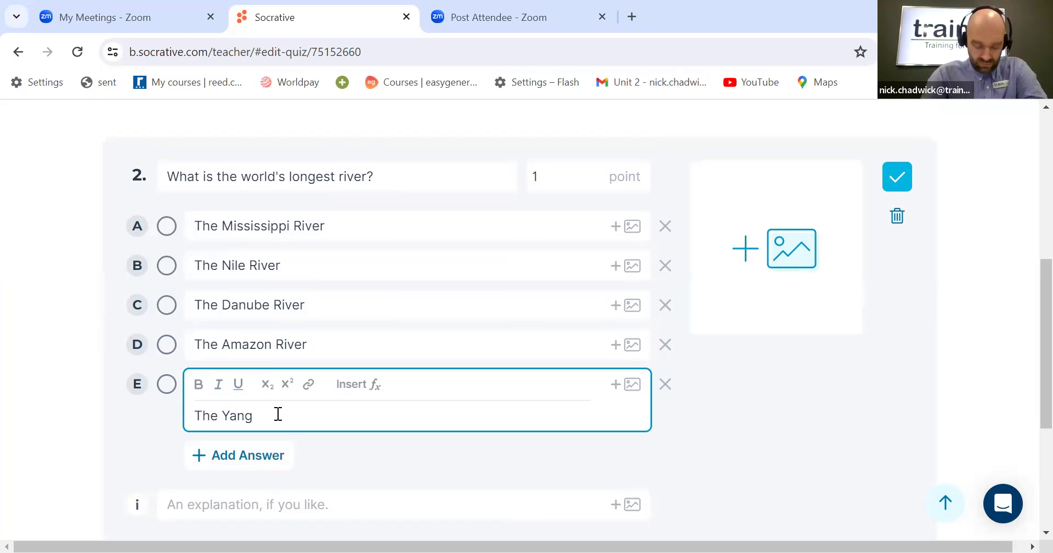
{"action": "type", "text": "tze"}
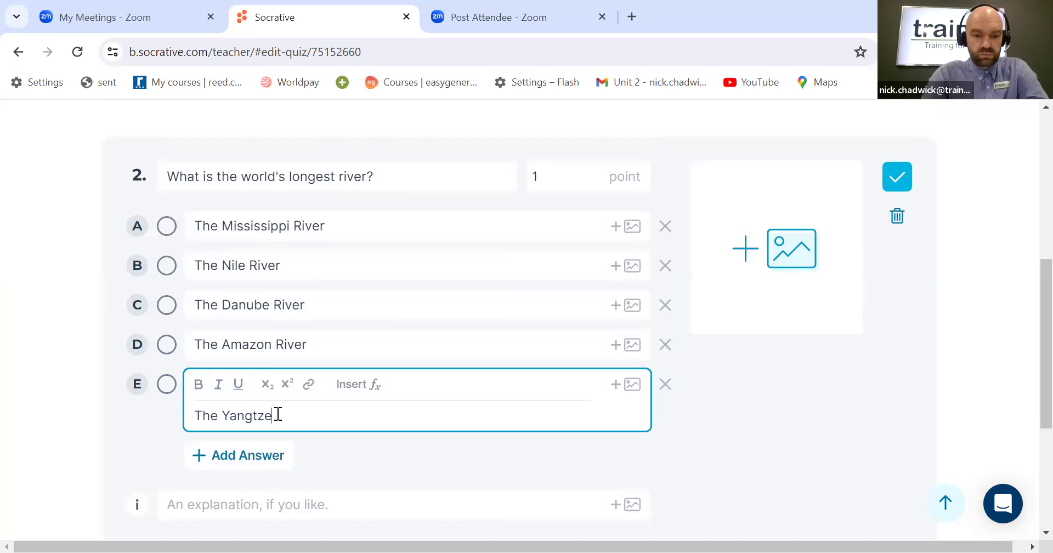
{"action": "type", "text": " River"}
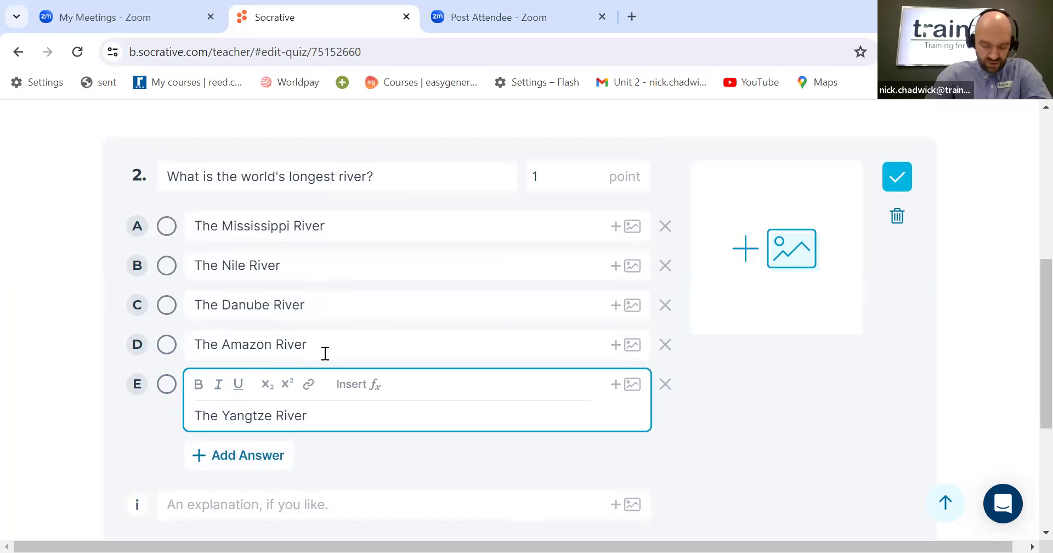
Step: Mark "The Amazon River" as the correct answer and attach the Amazon River image from the Socrative Photos folder
{"action": "left_click", "coordinate": [166, 345]}
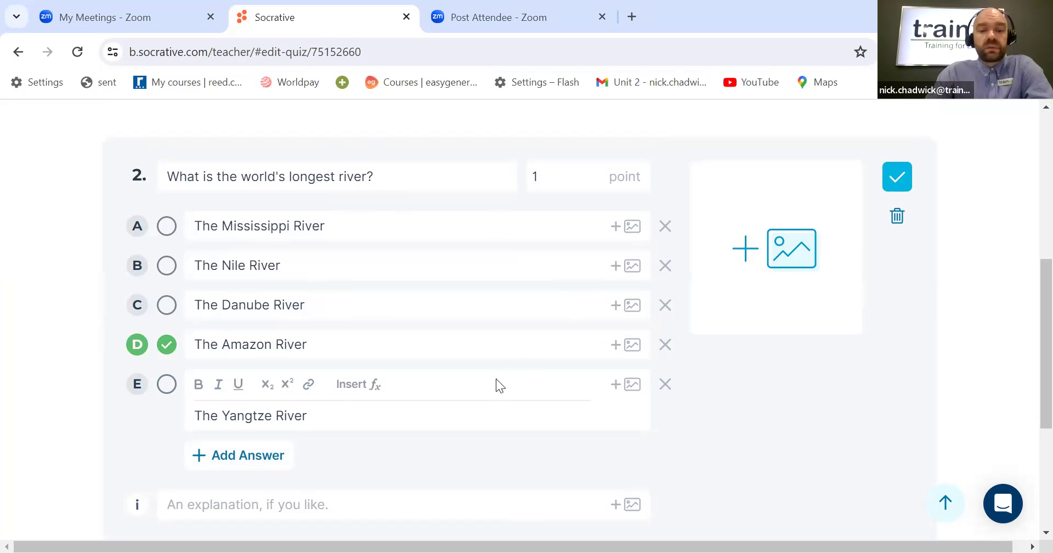
{"action": "left_click", "coordinate": [788, 256]}
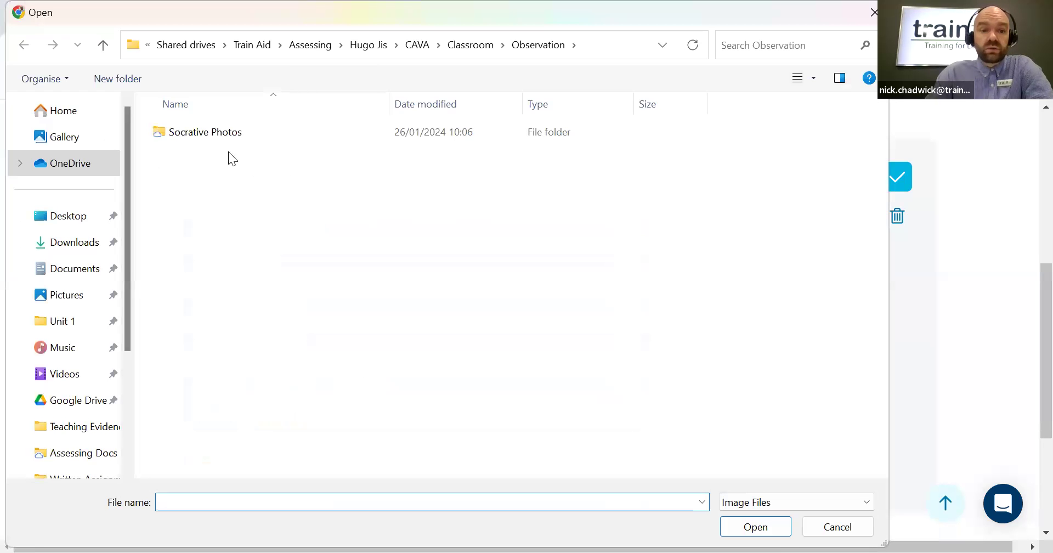
{"action": "left_click", "coordinate": [215, 137]}
{"action": "double_click", "coordinate": [215, 136]}
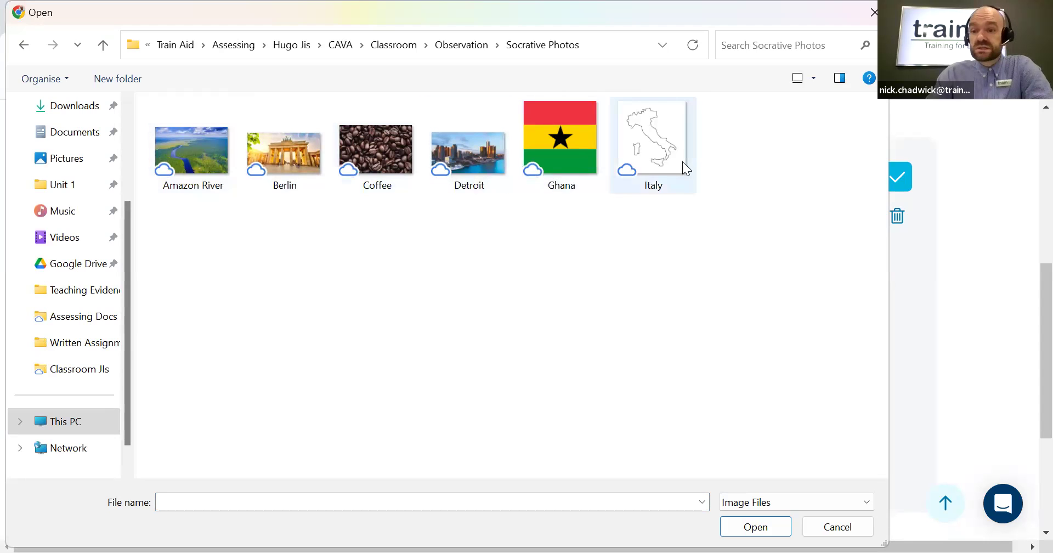
{"action": "left_click", "coordinate": [208, 159]}
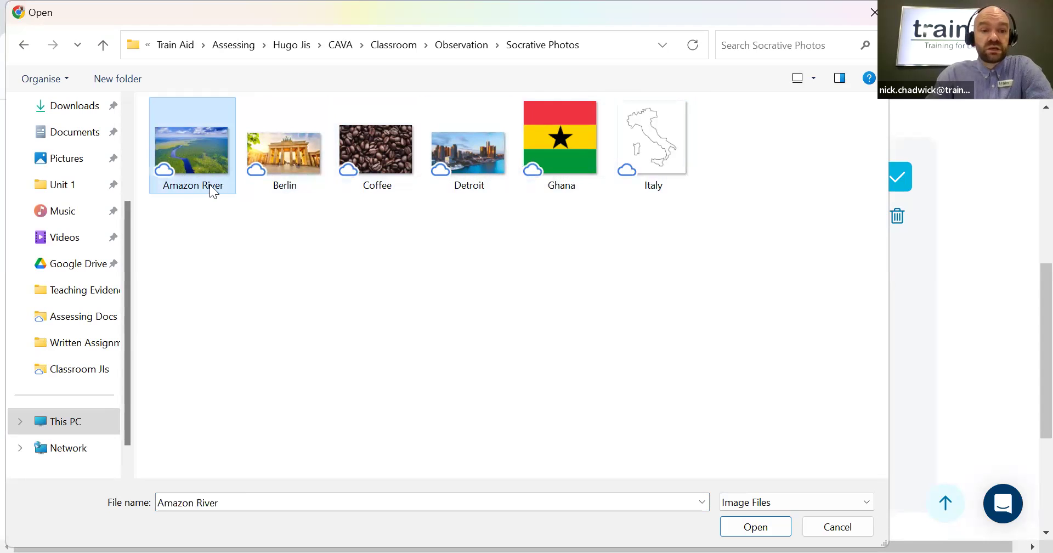
{"action": "left_click", "coordinate": [762, 528]}
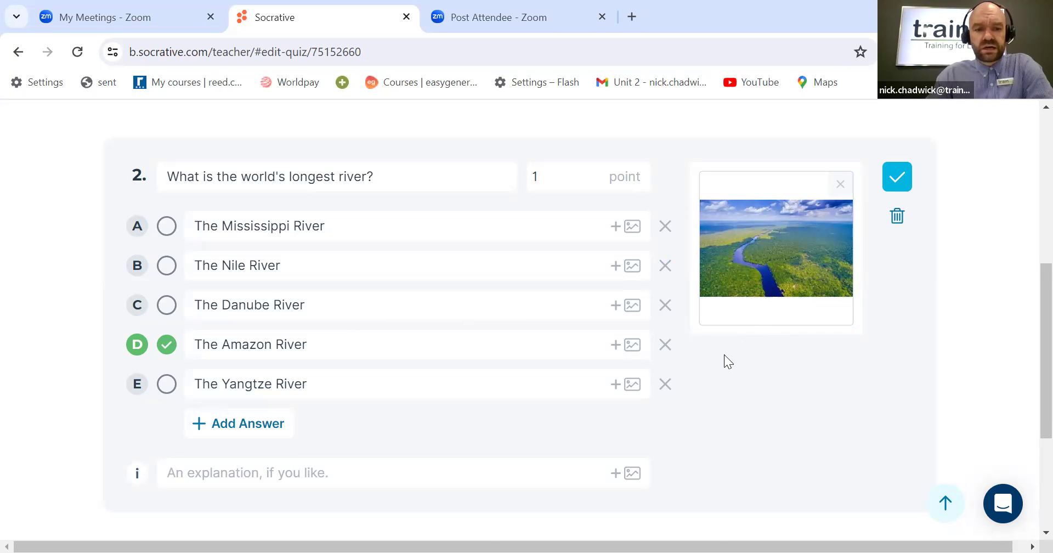
Step: Add a third multiple-choice question reading "This is an outline of which country?"
{"action": "scroll", "coordinate": [724, 357], "scroll_direction": "down", "scroll_amount": 3}
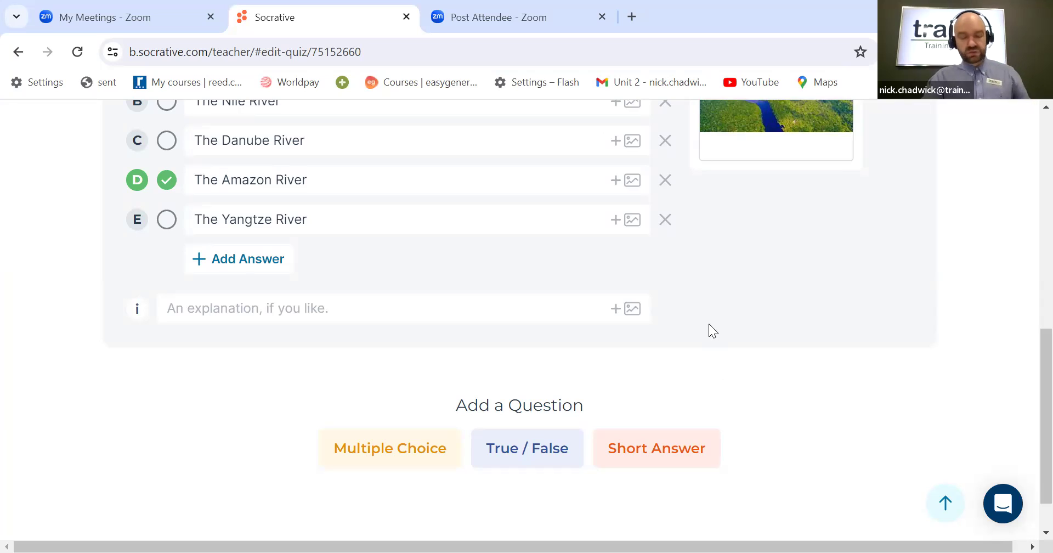
{"action": "scroll", "coordinate": [702, 305], "scroll_direction": "down", "scroll_amount": 1}
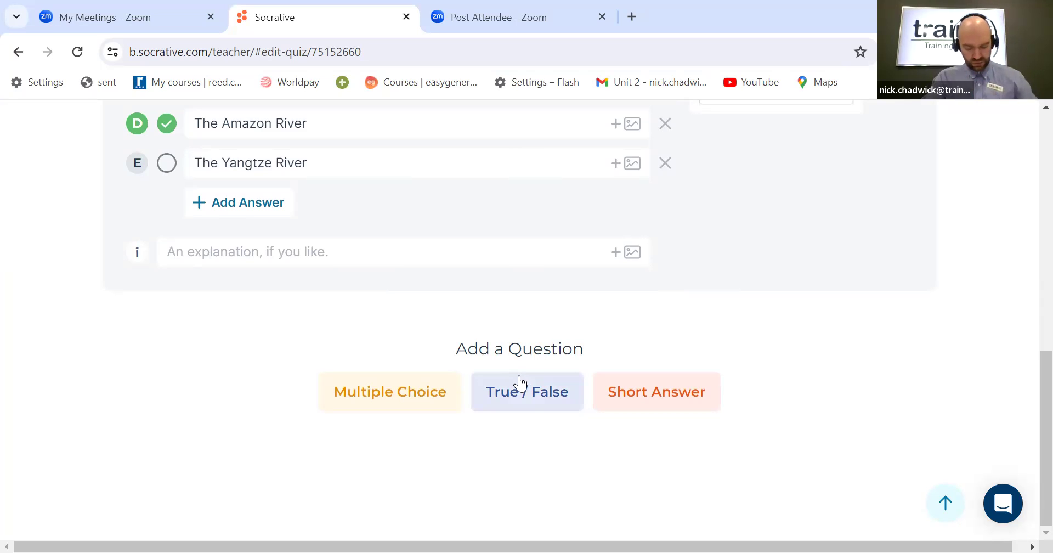
{"action": "left_click", "coordinate": [419, 395]}
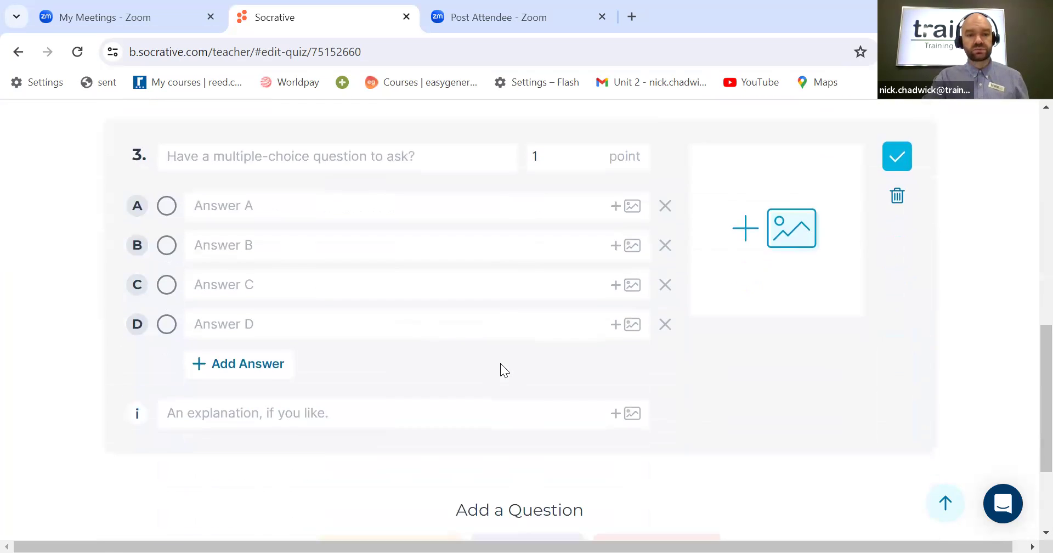
{"action": "left_click", "coordinate": [271, 160]}
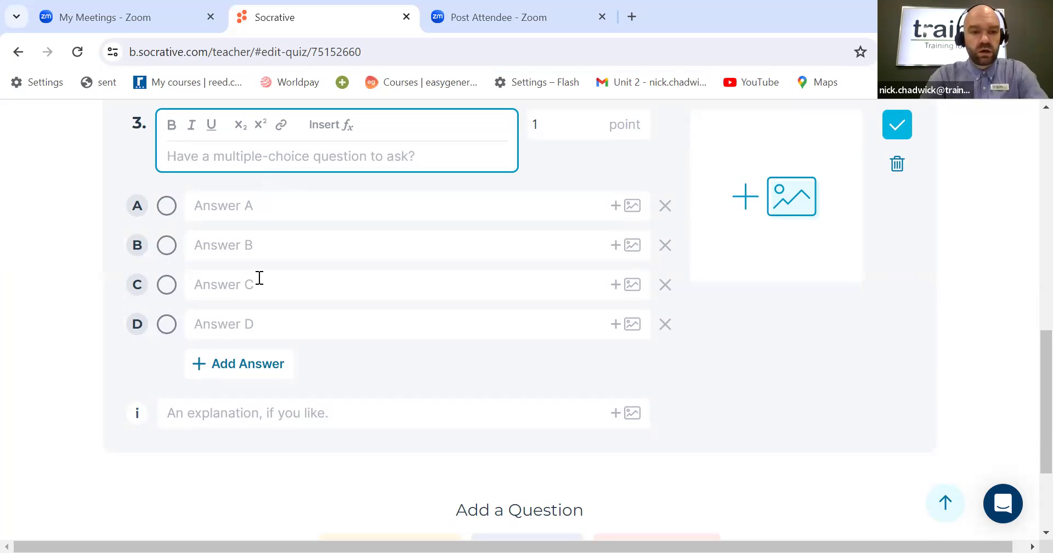
{"action": "type", "text": "This i"}
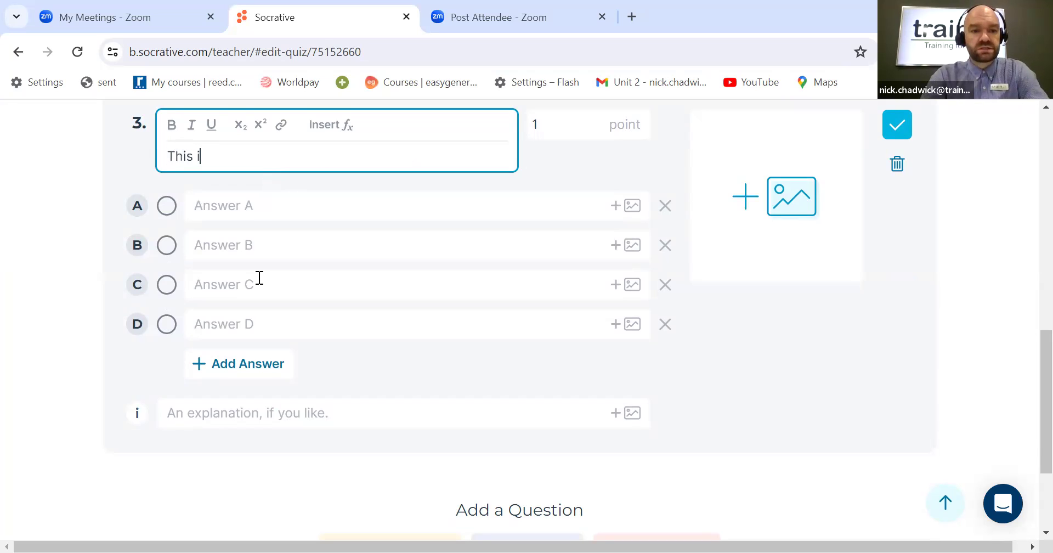
{"action": "type", "text": "s an"}
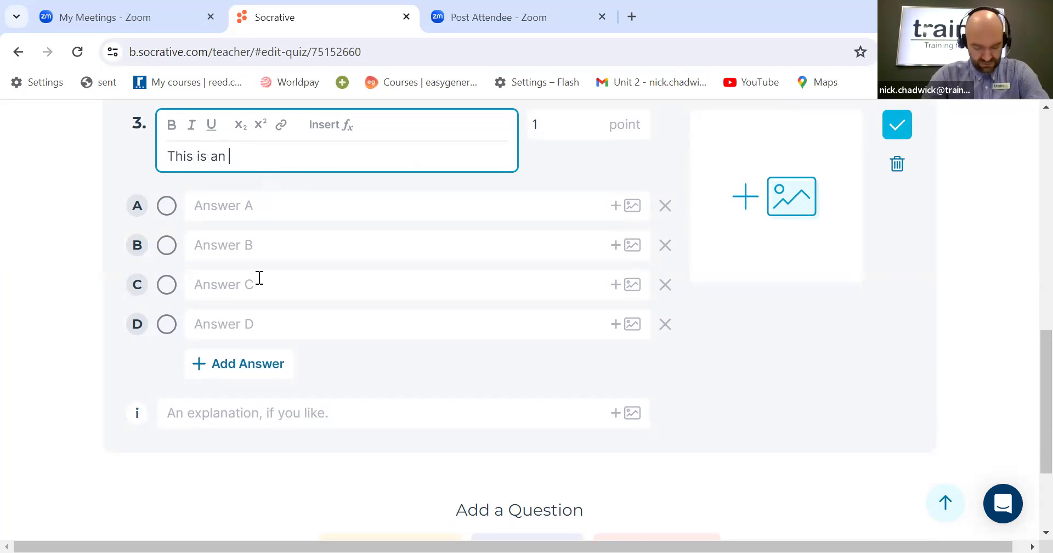
{"action": "type", "text": " outline of which country?"}
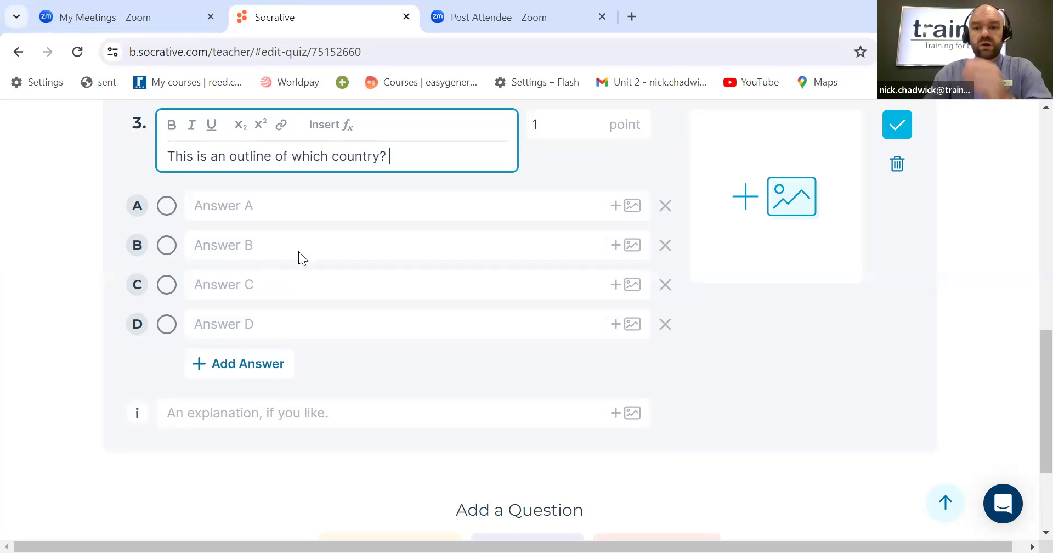
Step: Attach the Italy image from the Socrative Photos folder to question 3
{"action": "left_click", "coordinate": [785, 197]}
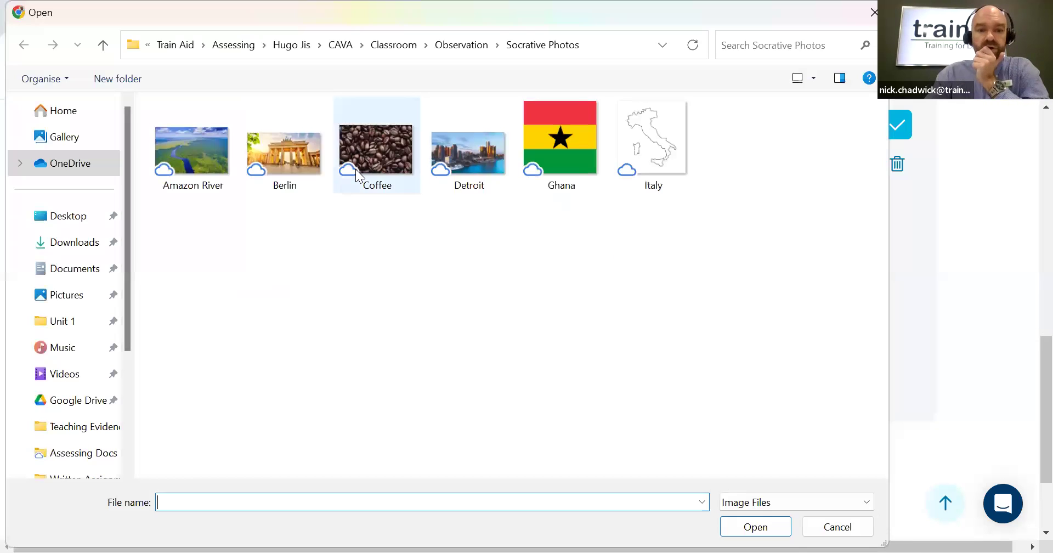
{"action": "left_click", "coordinate": [642, 154]}
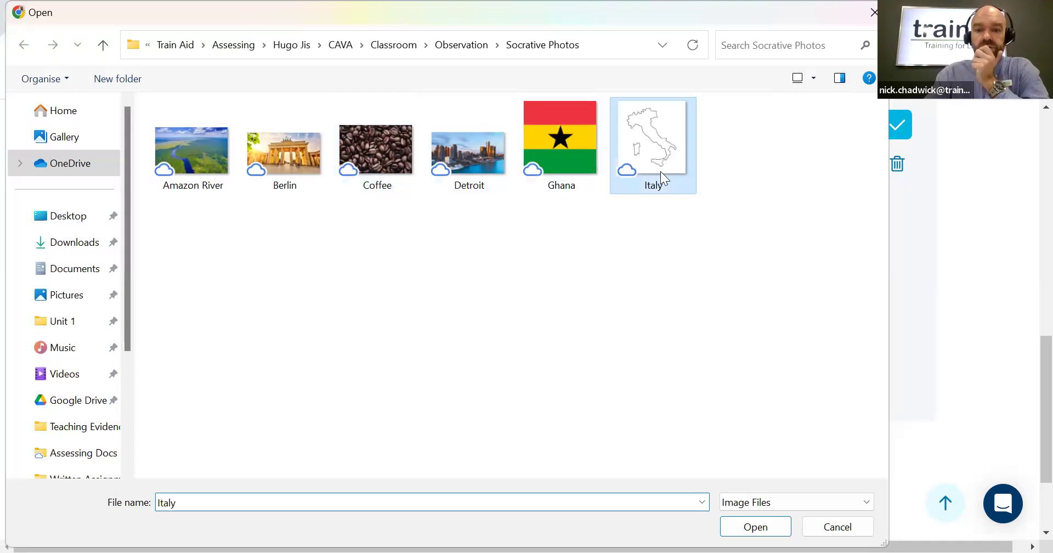
{"action": "left_click", "coordinate": [768, 528]}
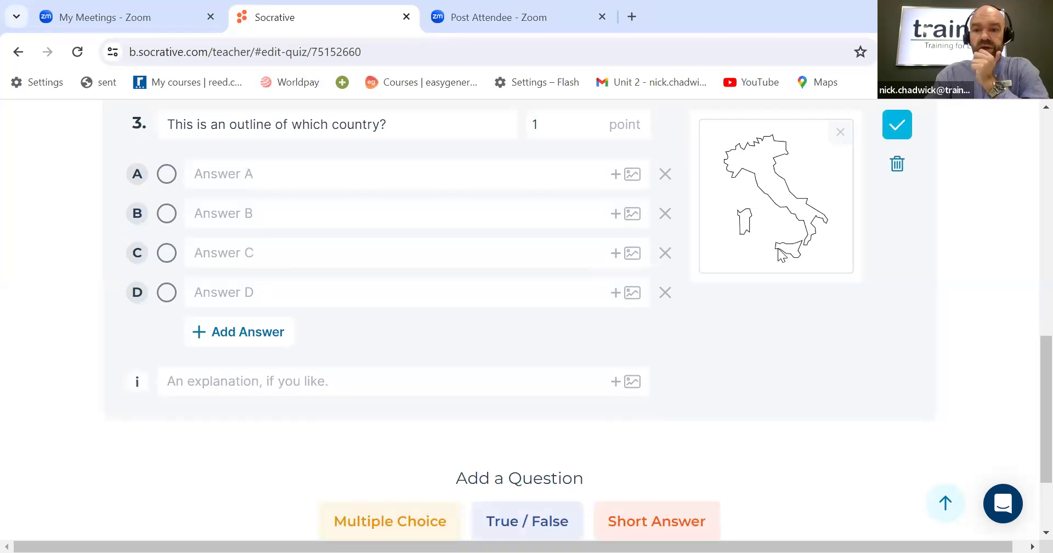
Step: Enter "Italy" as answer A and "Canada" as answer B of the country question
{"action": "left_click", "coordinate": [266, 174]}
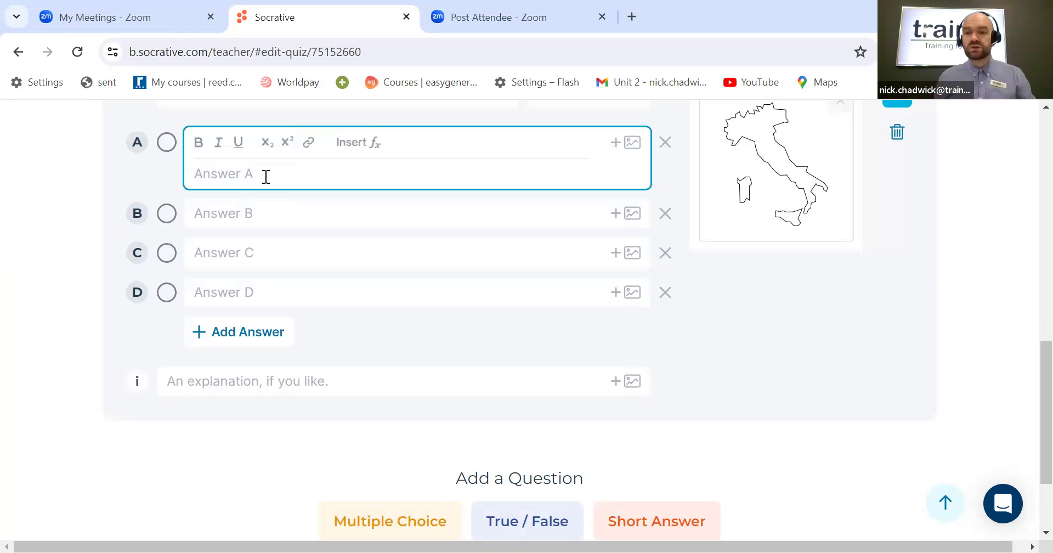
{"action": "type", "text": "Italy"}
{"action": "left_click", "coordinate": [267, 215]}
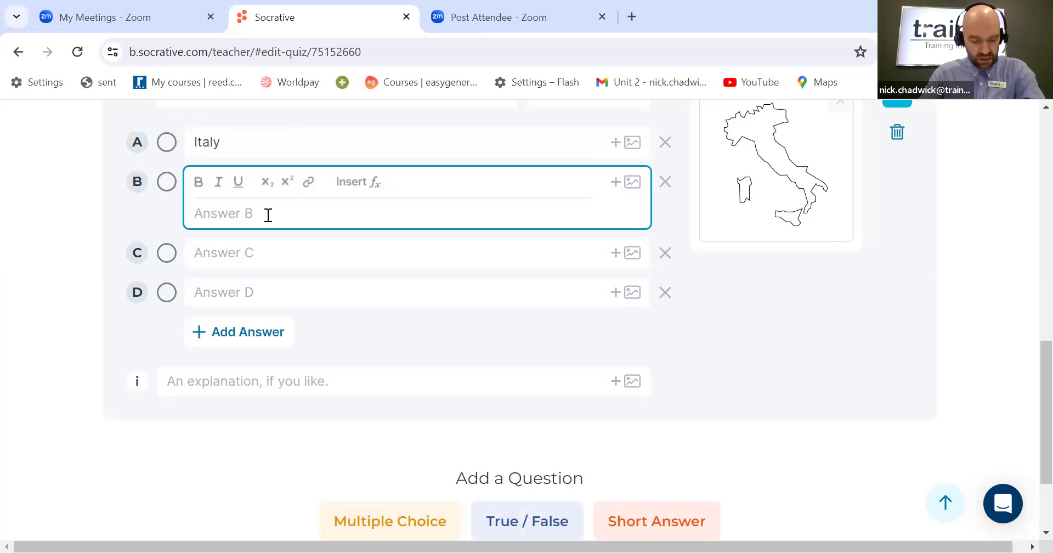
{"action": "type", "text": "Canada"}
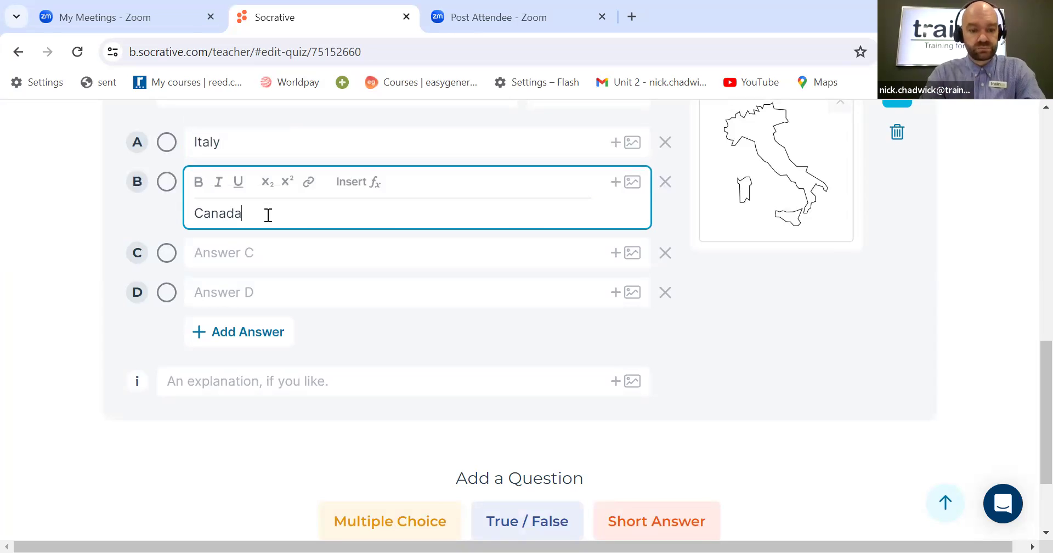
Step: Enter "Vietnam" as answer C and "Sweden" as answer D of the country question
{"action": "left_click", "coordinate": [264, 258]}
{"action": "type", "text": "Vietnam"}
{"action": "left_click", "coordinate": [258, 287]}
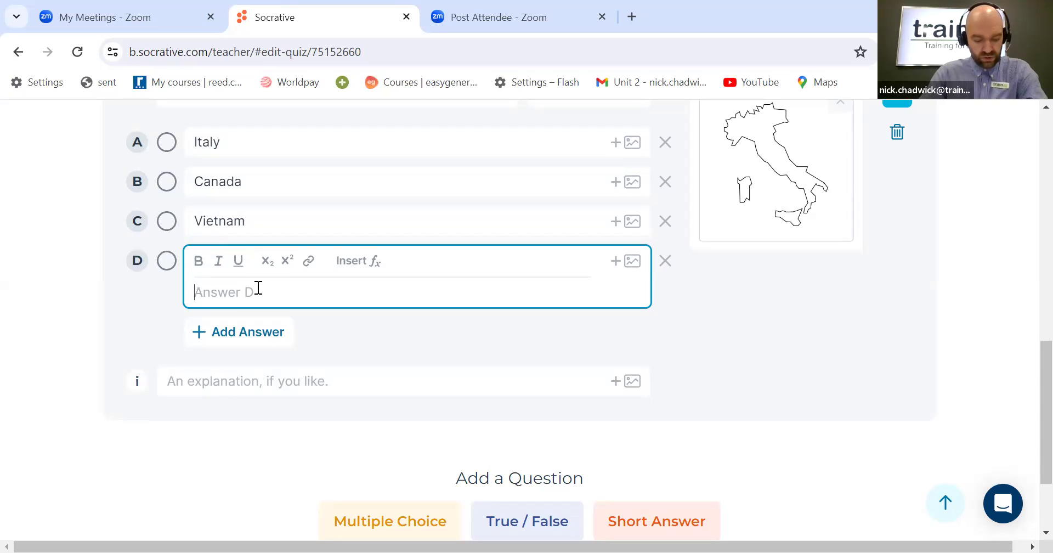
{"action": "type", "text": "Sw"}
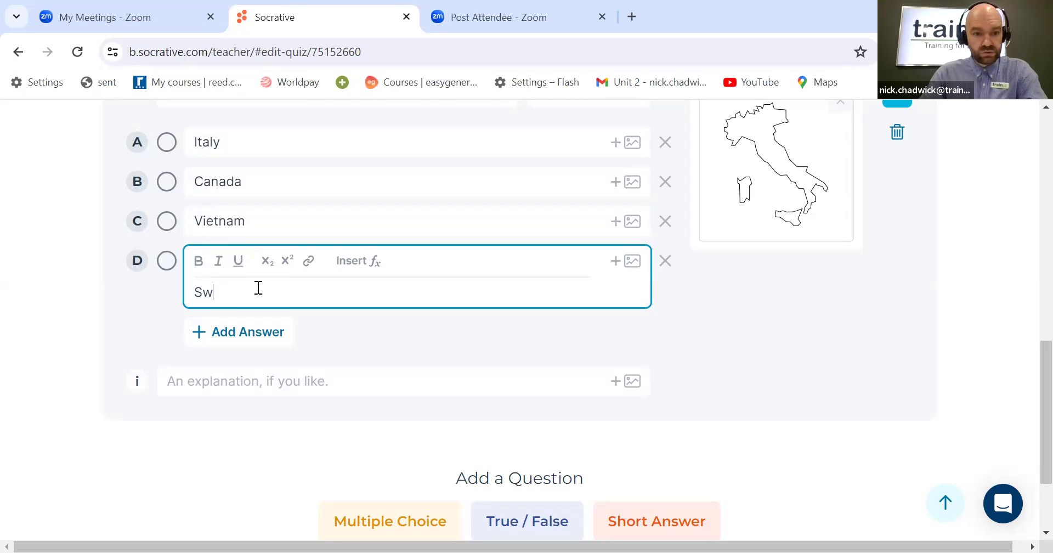
{"action": "type", "text": "eden"}
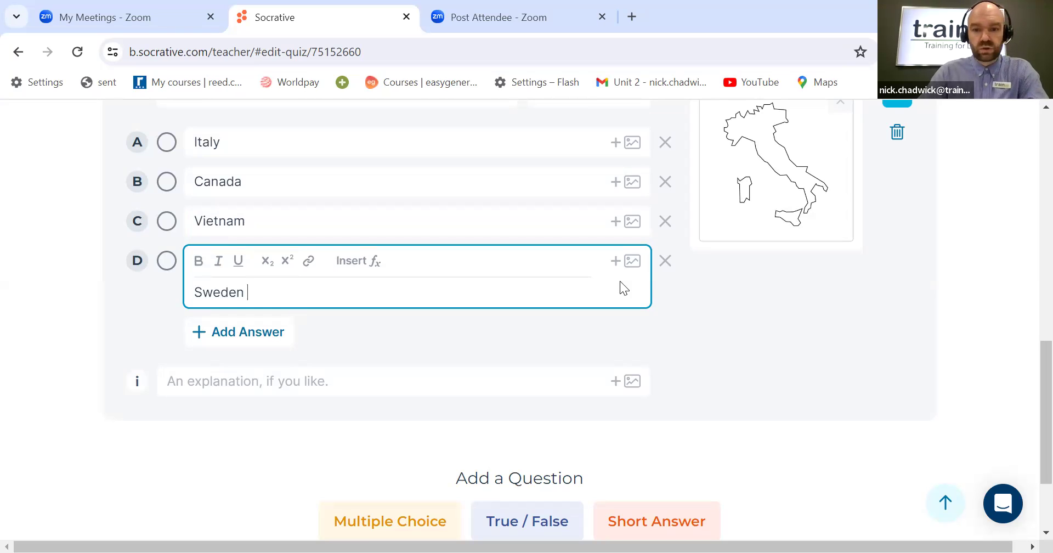
{"action": "left_click", "coordinate": [821, 303]}
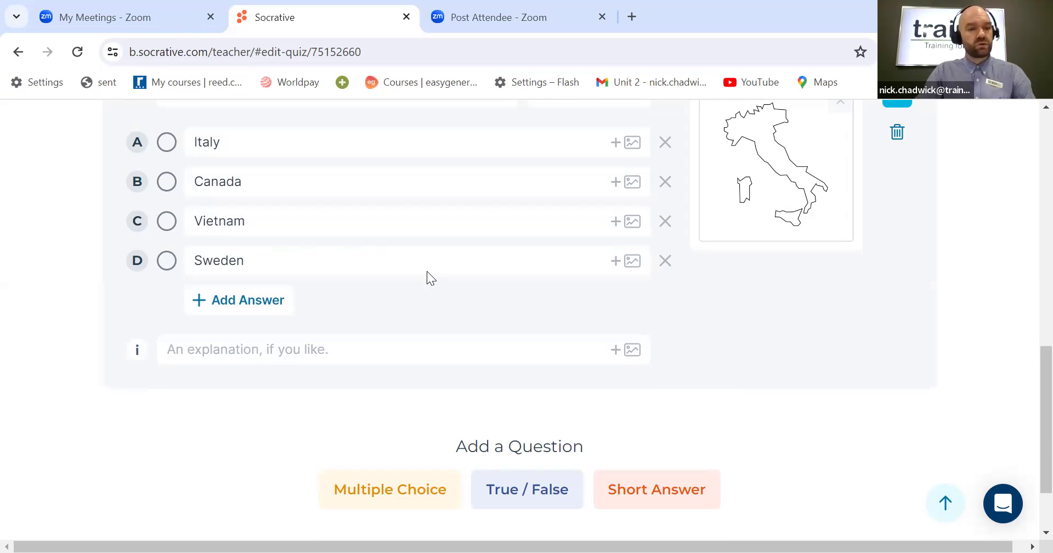
Step: Mark "Italy" as the correct answer to question 3
{"action": "left_click", "coordinate": [167, 143]}
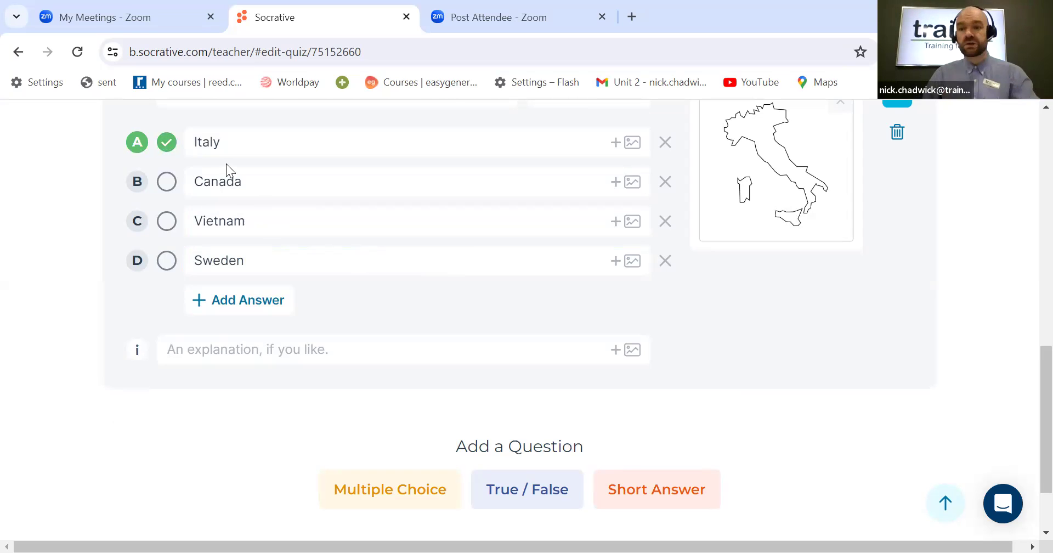
{"action": "scroll", "coordinate": [631, 208], "scroll_direction": "up", "scroll_amount": 2}
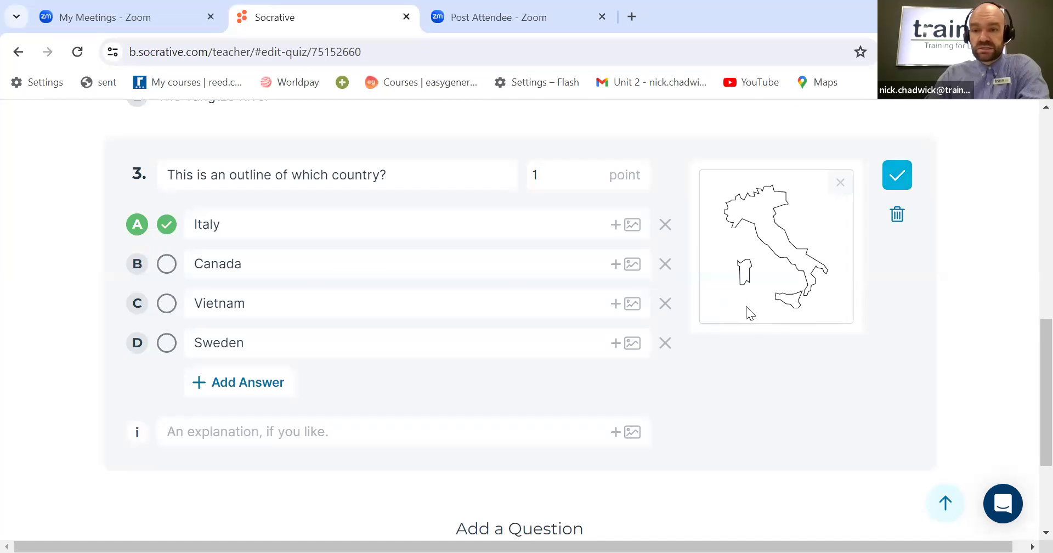
{"action": "scroll", "coordinate": [745, 306], "scroll_direction": "up", "scroll_amount": 2}
Step: Add a true/false question 4 reading "Iceland is the world's biggest island?"
{"action": "scroll", "coordinate": [748, 307], "scroll_direction": "down", "scroll_amount": 4}
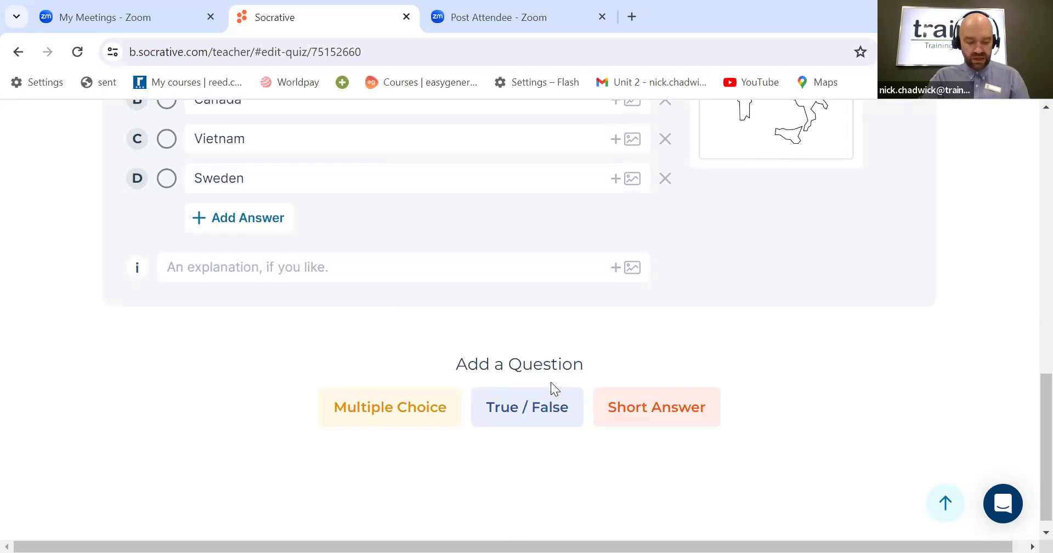
{"action": "left_click", "coordinate": [522, 406]}
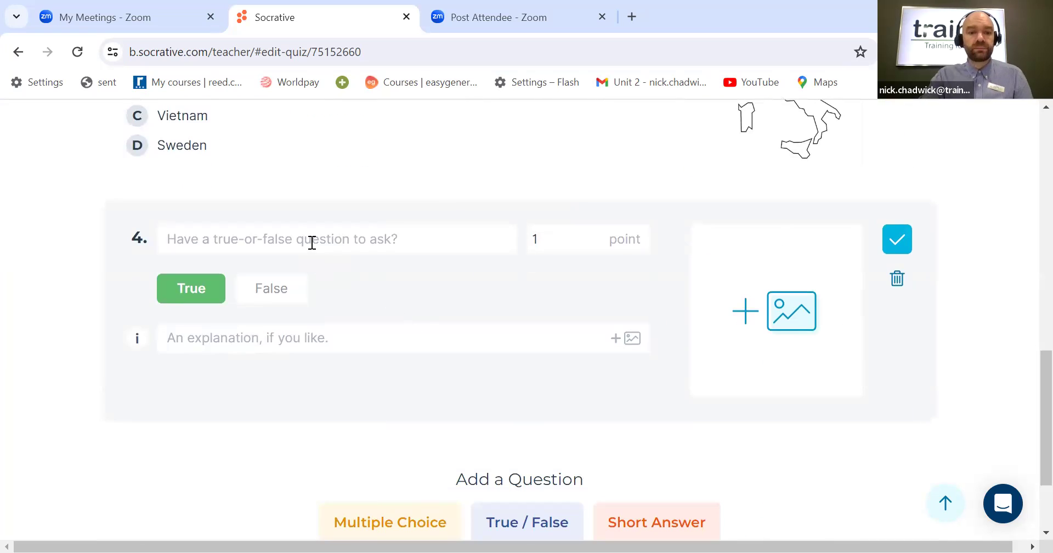
{"action": "left_click", "coordinate": [311, 241]}
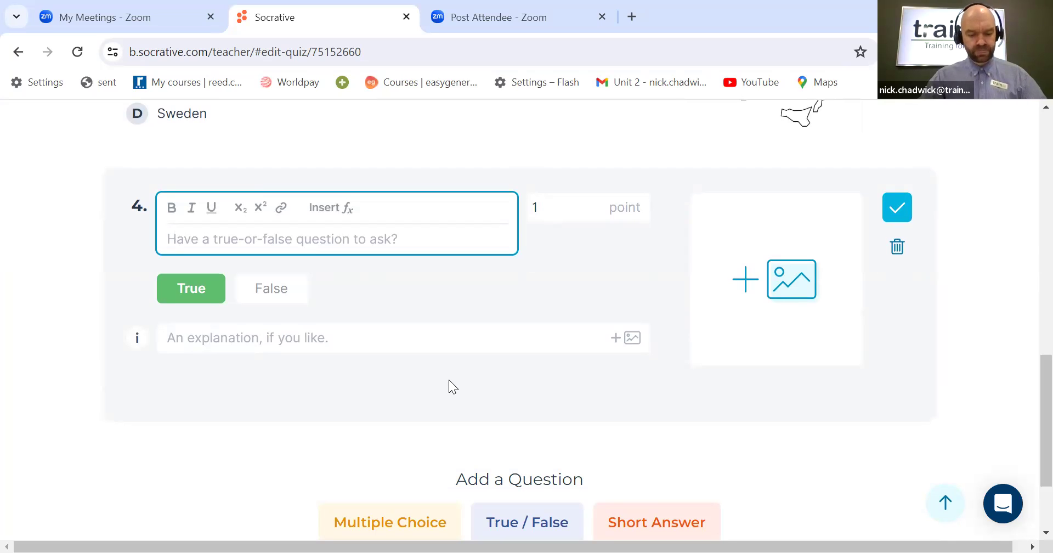
{"action": "type", "text": "Ice"}
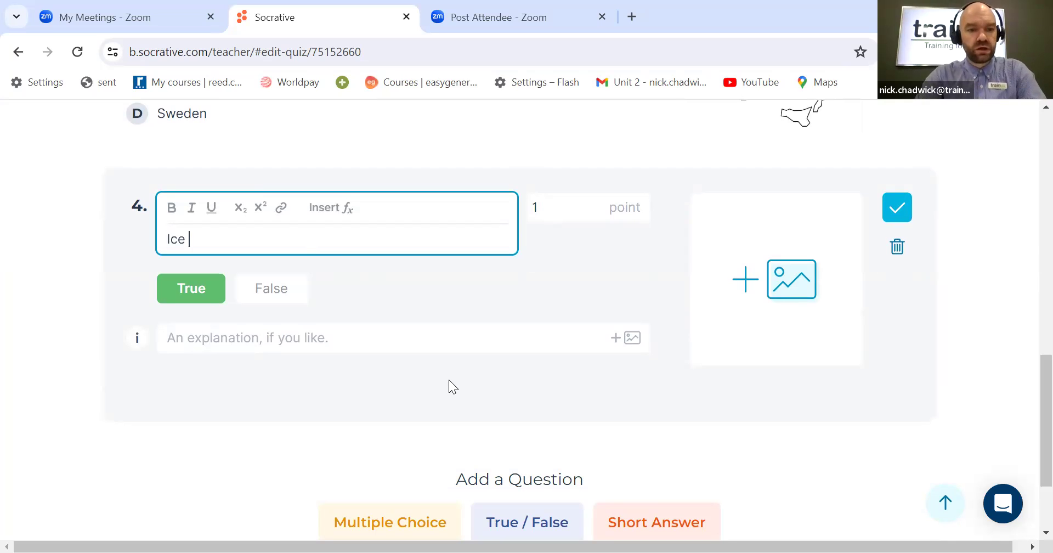
{"action": "type", "text": "land is "}
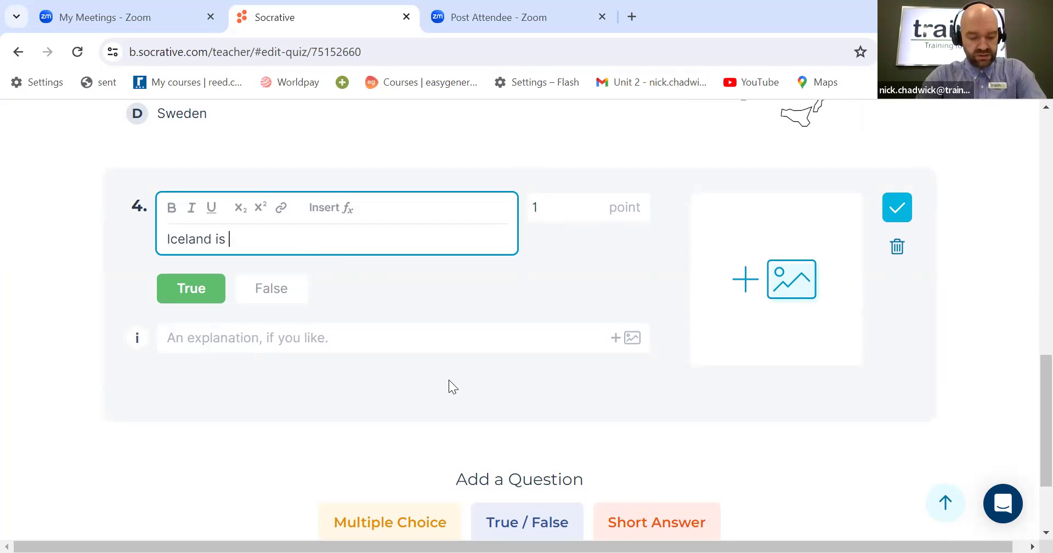
{"action": "type", "text": "the world"}
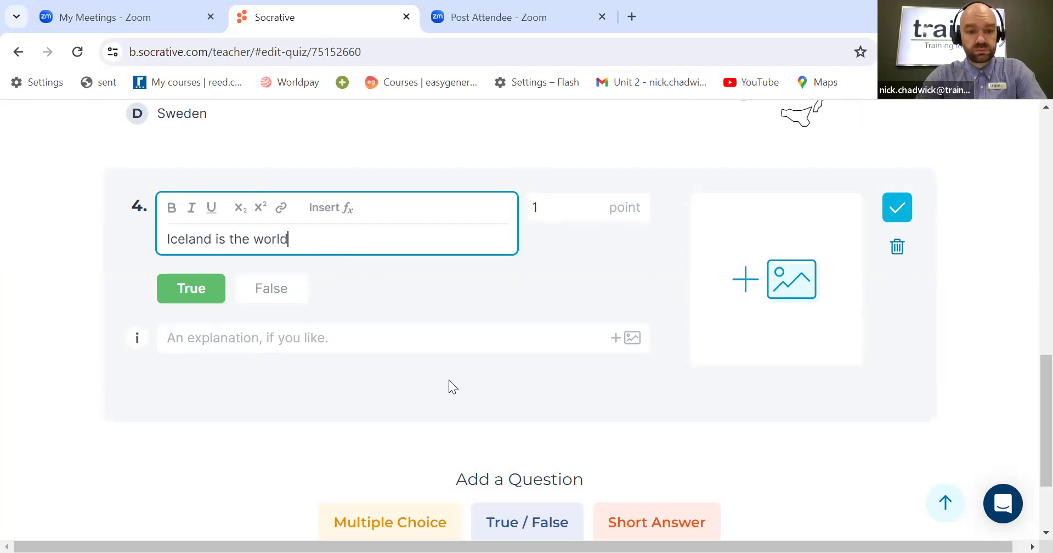
{"action": "type", "text": "'s b"}
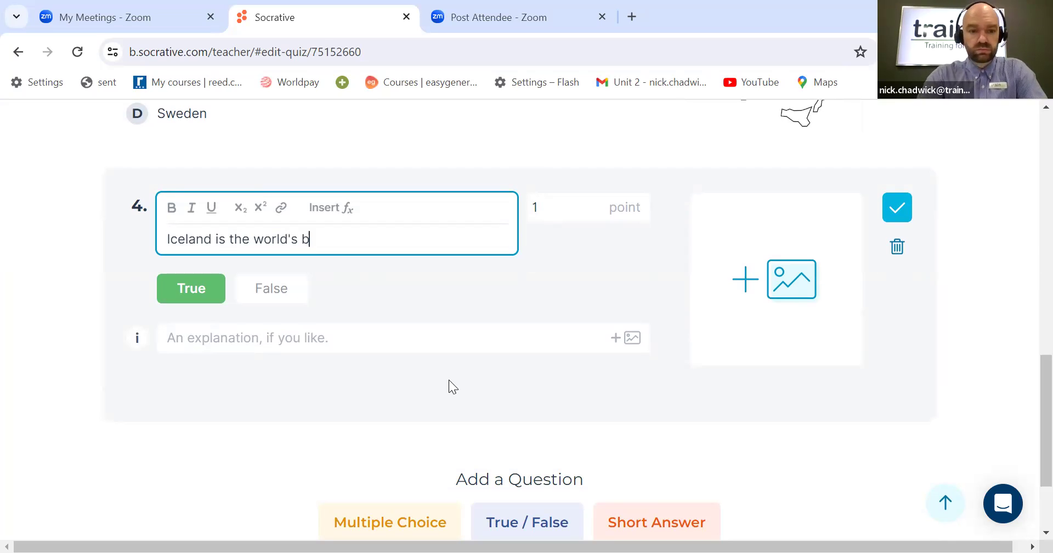
{"action": "type", "text": "iggest"}
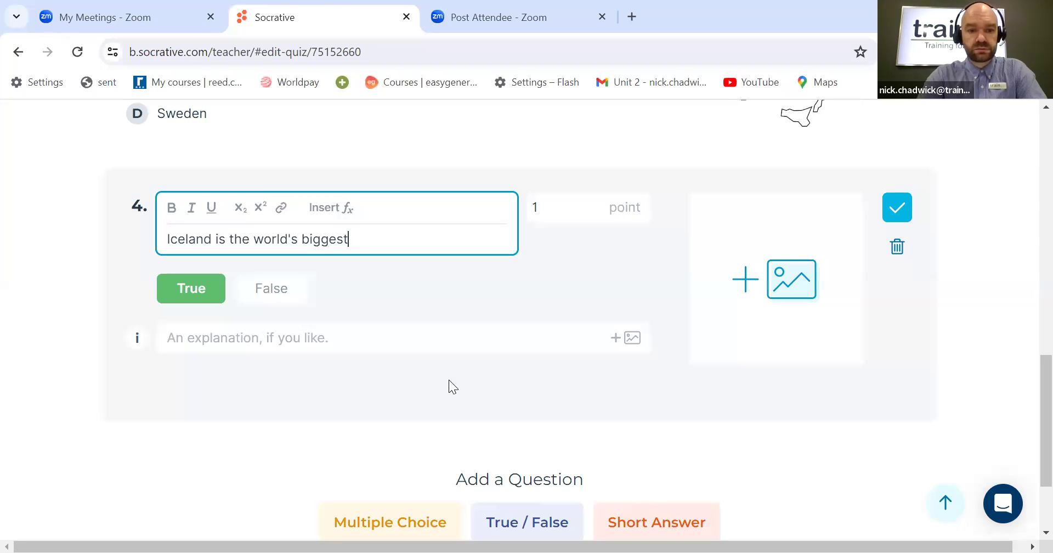
{"action": "type", "text": " isla"}
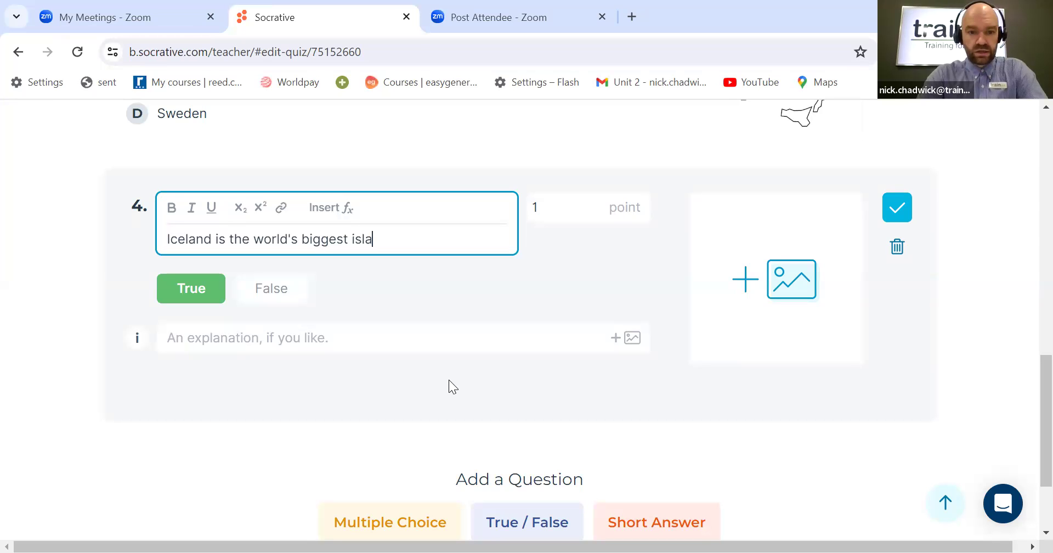
{"action": "type", "text": "nd?"}
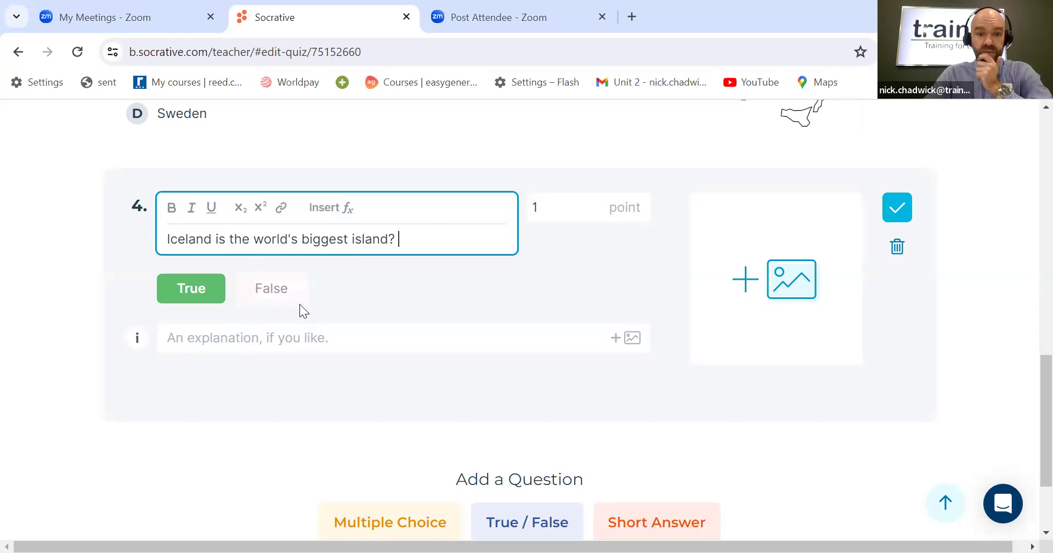
Step: Set question 4's answer to False, add the explanation "Greenland is the world's largest island measuring in at 836,300 sq miles" and save it
{"action": "left_click", "coordinate": [288, 294]}
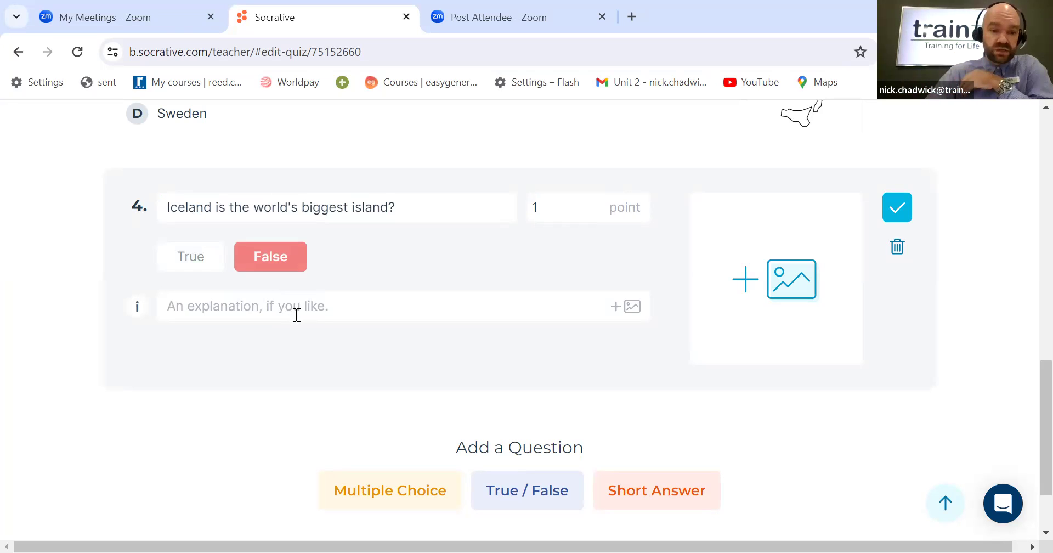
{"action": "left_click", "coordinate": [164, 307]}
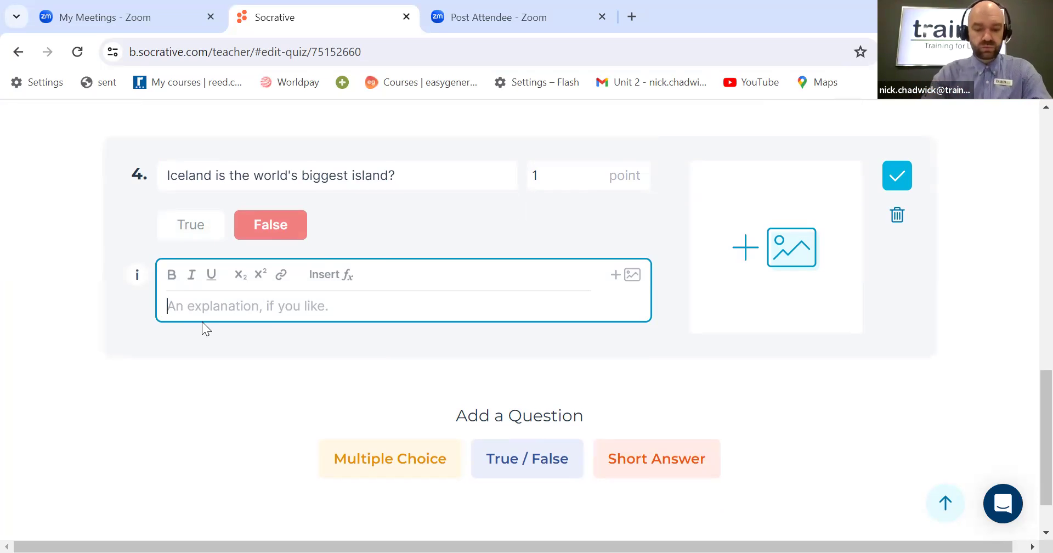
{"action": "type", "text": "Greenland is "}
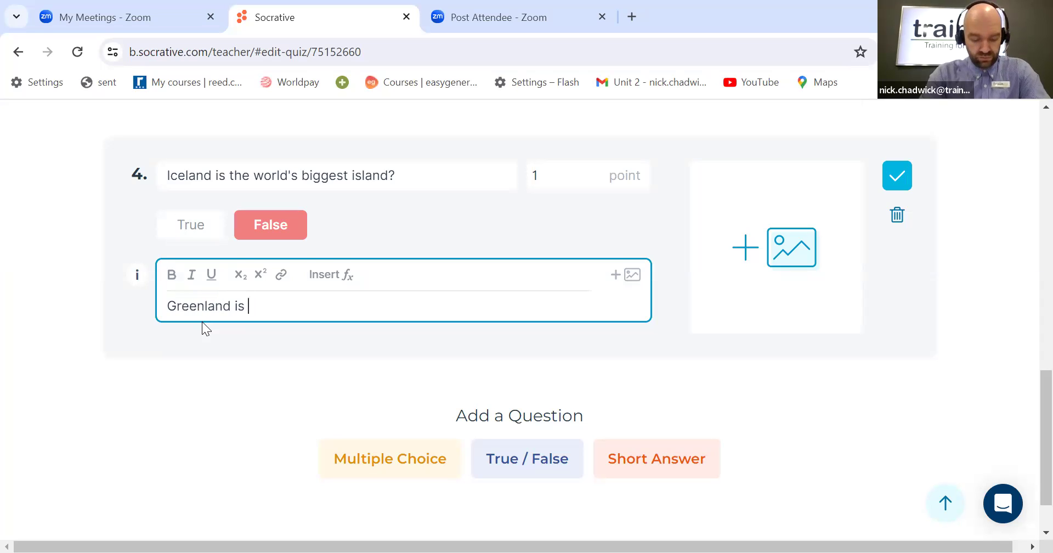
{"action": "type", "text": "the worl"}
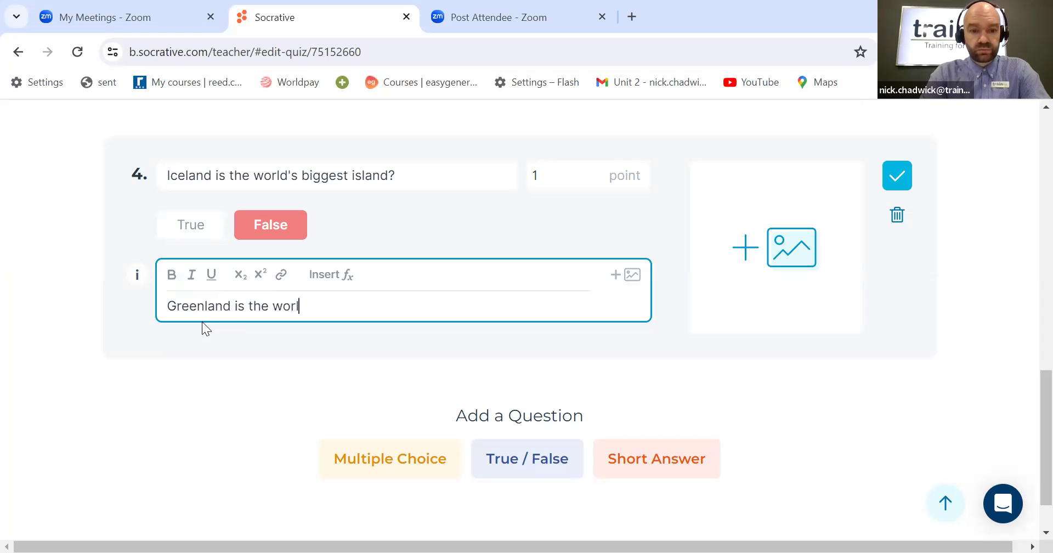
{"action": "type", "text": "d's la"}
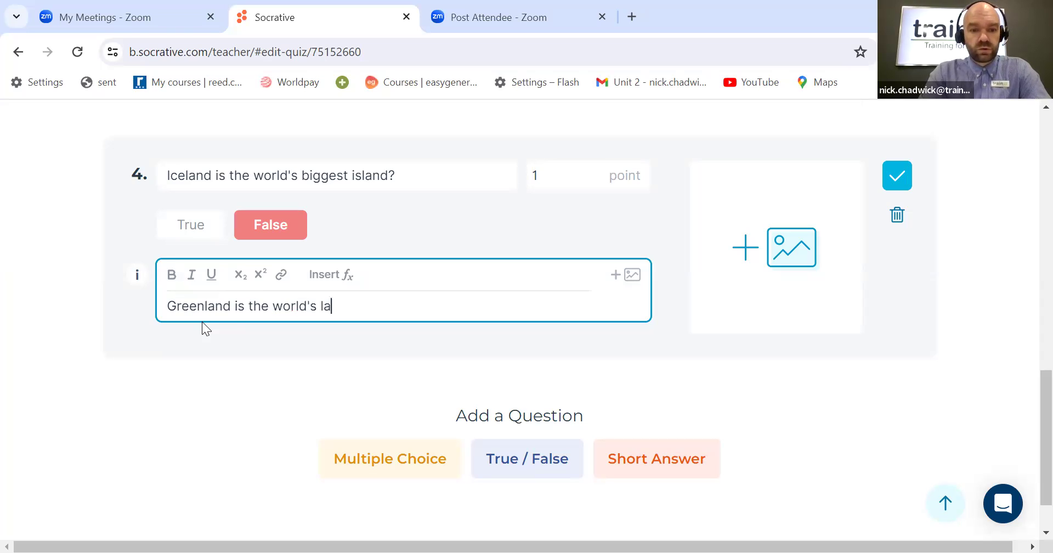
{"action": "type", "text": "rgest"}
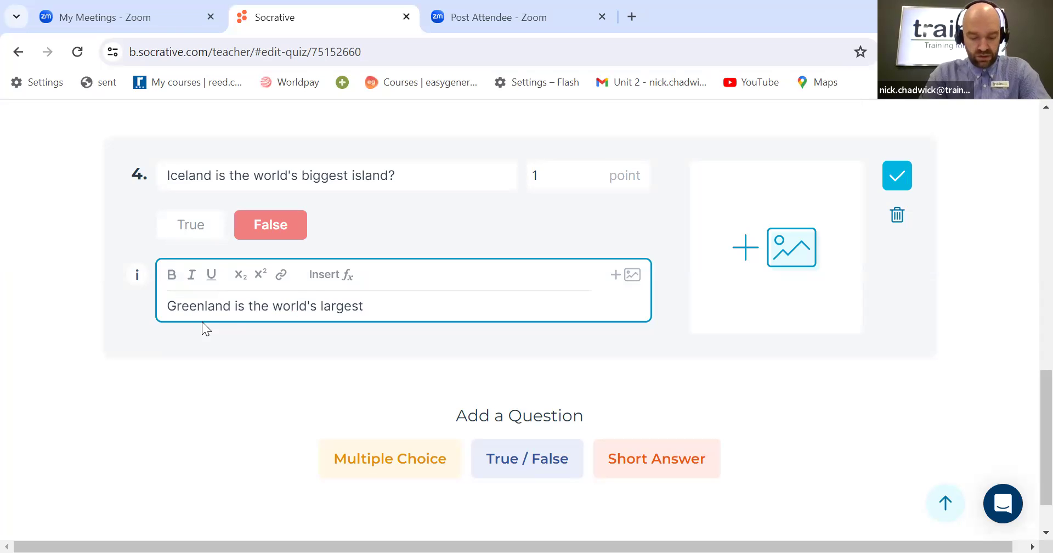
{"action": "type", "text": " island meas"}
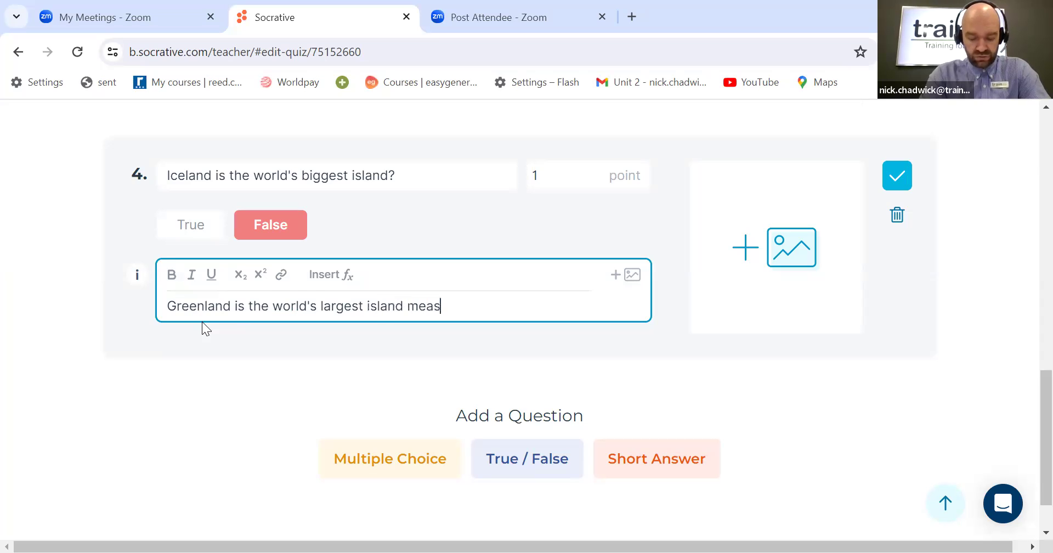
{"action": "type", "text": "uring in"}
{"action": "type", "text": "a"}
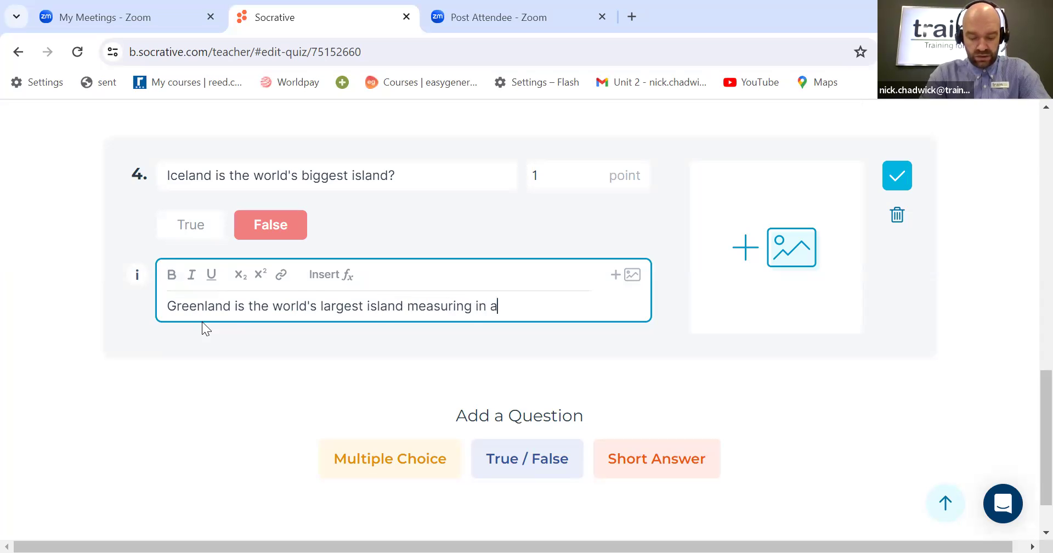
{"action": "type", "text": "t 8"}
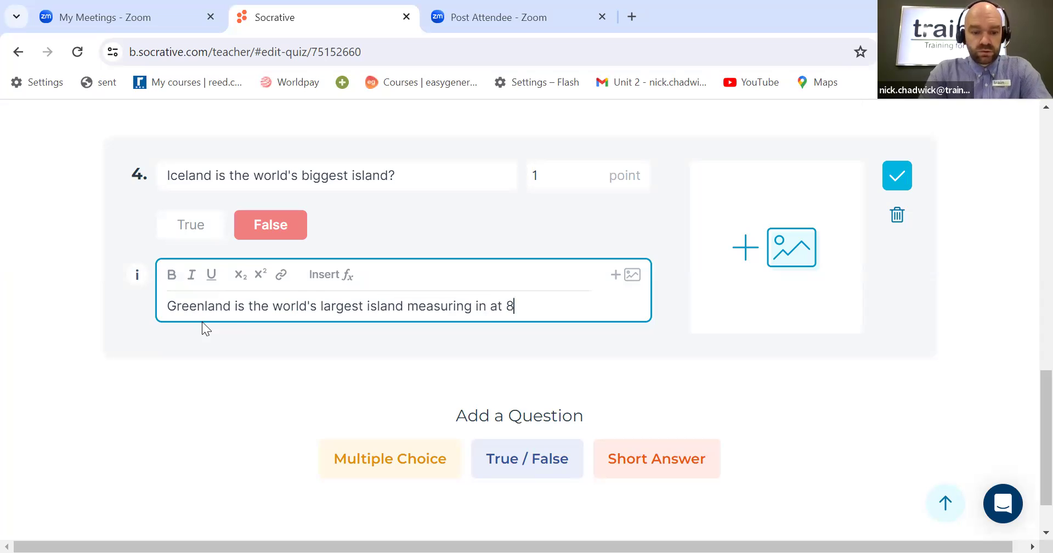
{"action": "type", "text": "3"}
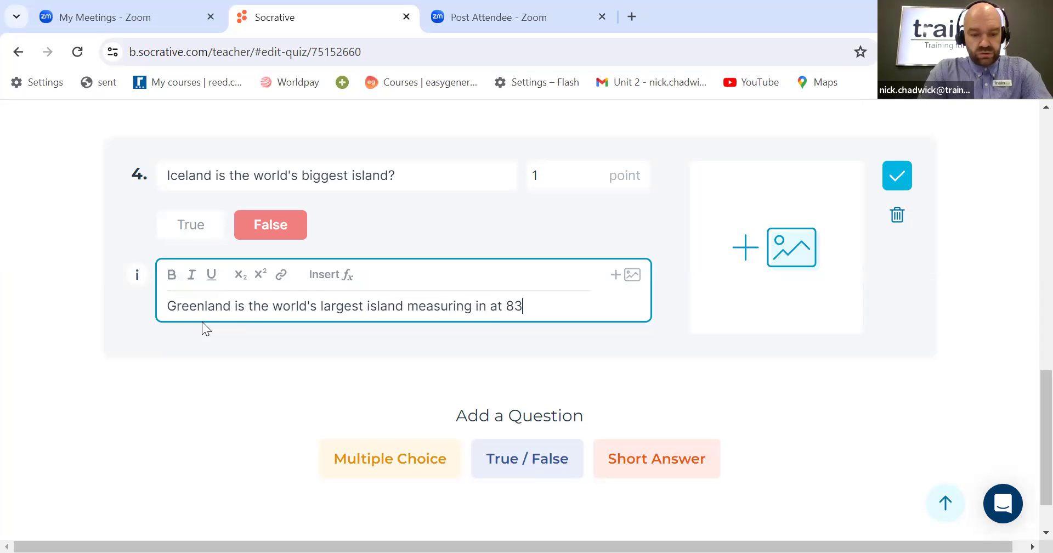
{"action": "type", "text": "6,"}
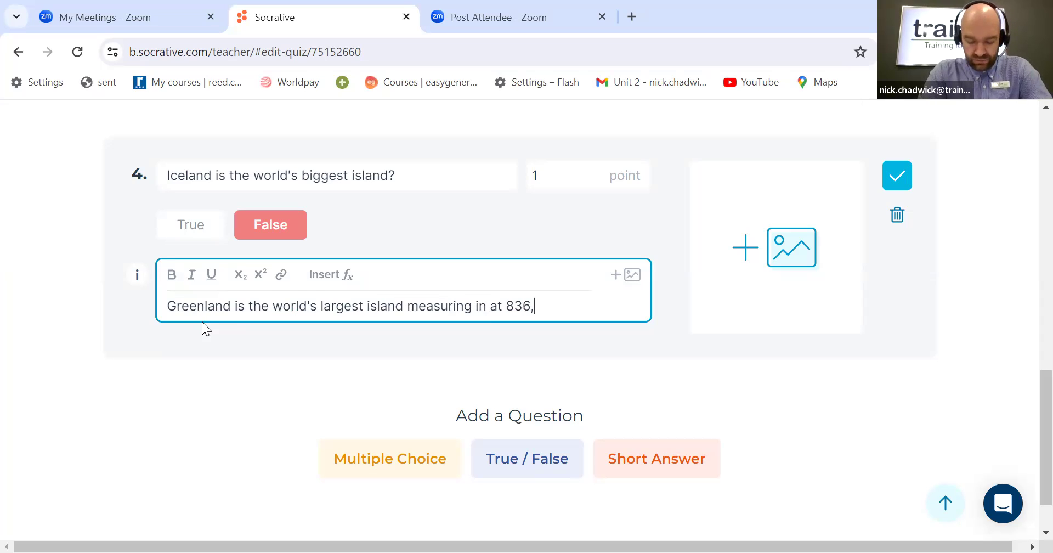
{"action": "type", "text": "300"}
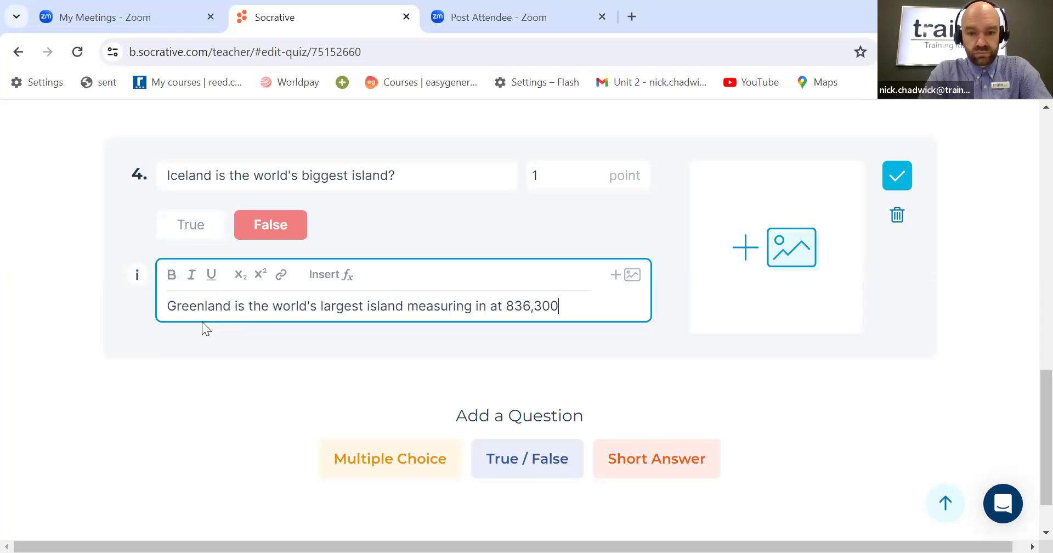
{"action": "type", "text": " s"}
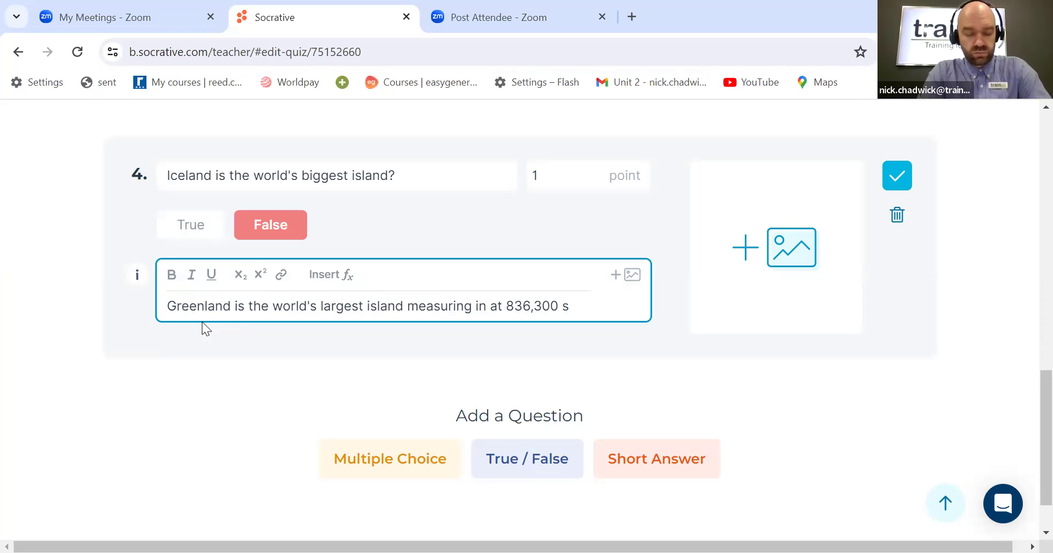
{"action": "type", "text": "q miles"}
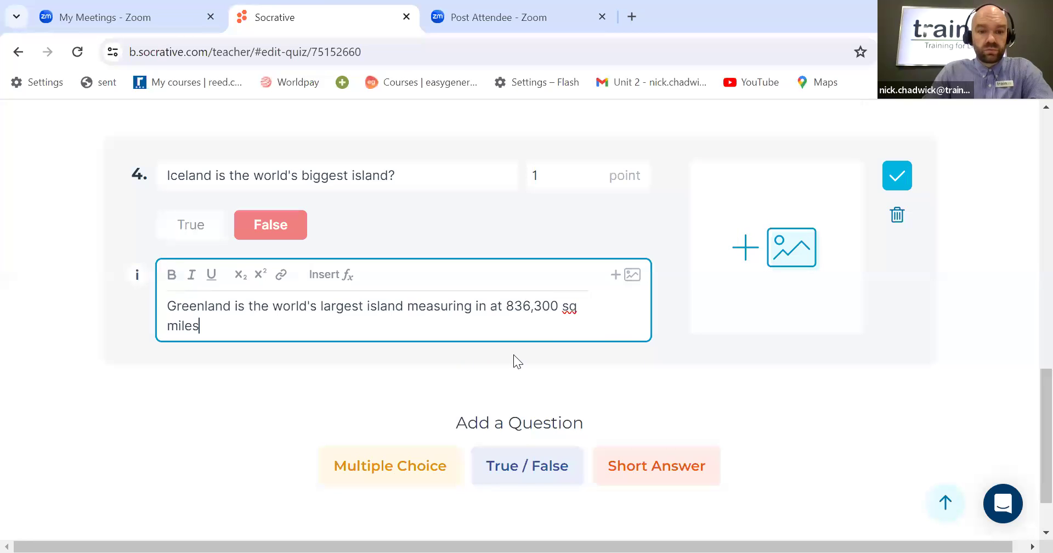
{"action": "left_click", "coordinate": [897, 177]}
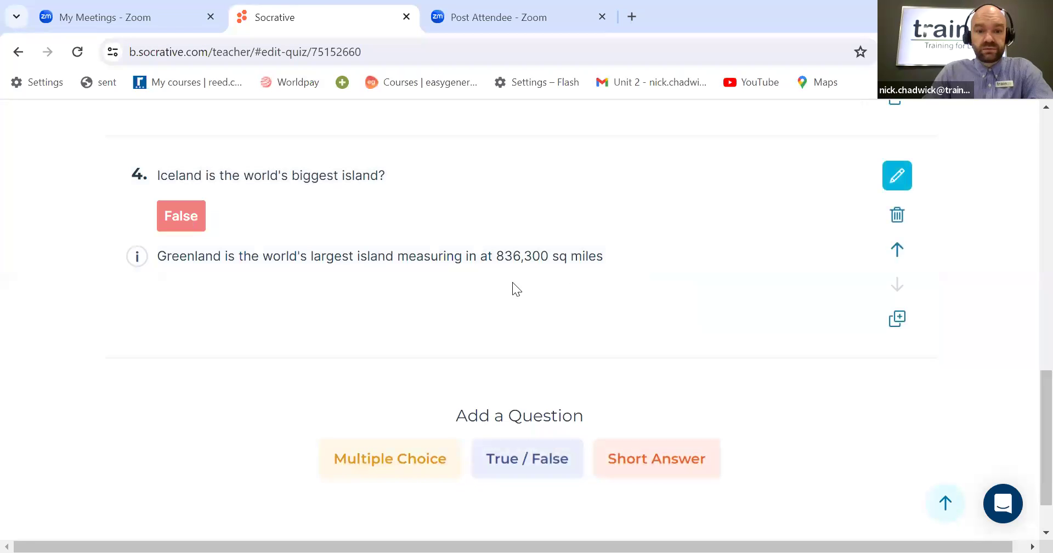
{"action": "scroll", "coordinate": [500, 281], "scroll_direction": "up", "scroll_amount": 1}
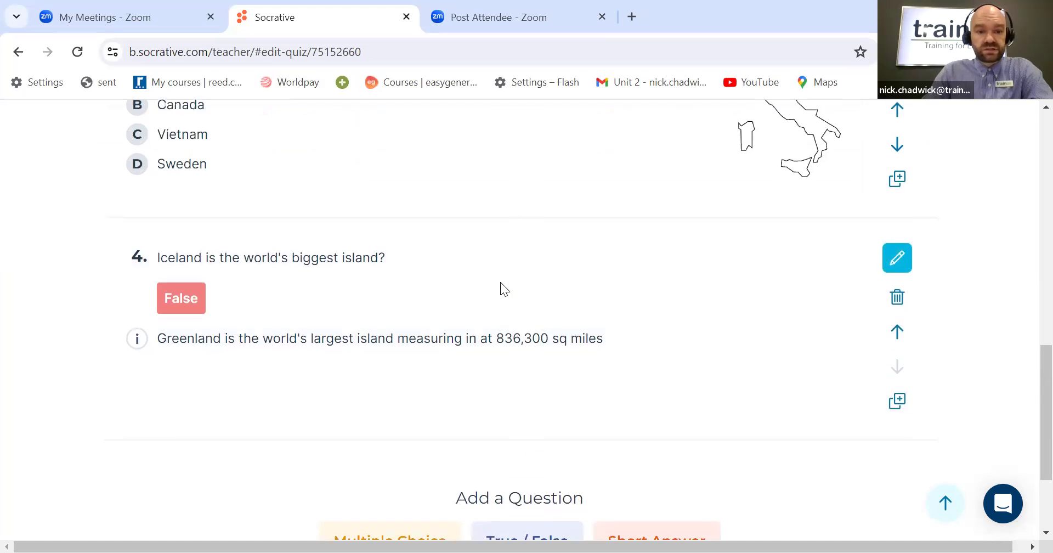
{"action": "scroll", "coordinate": [473, 317], "scroll_direction": "up", "scroll_amount": 2}
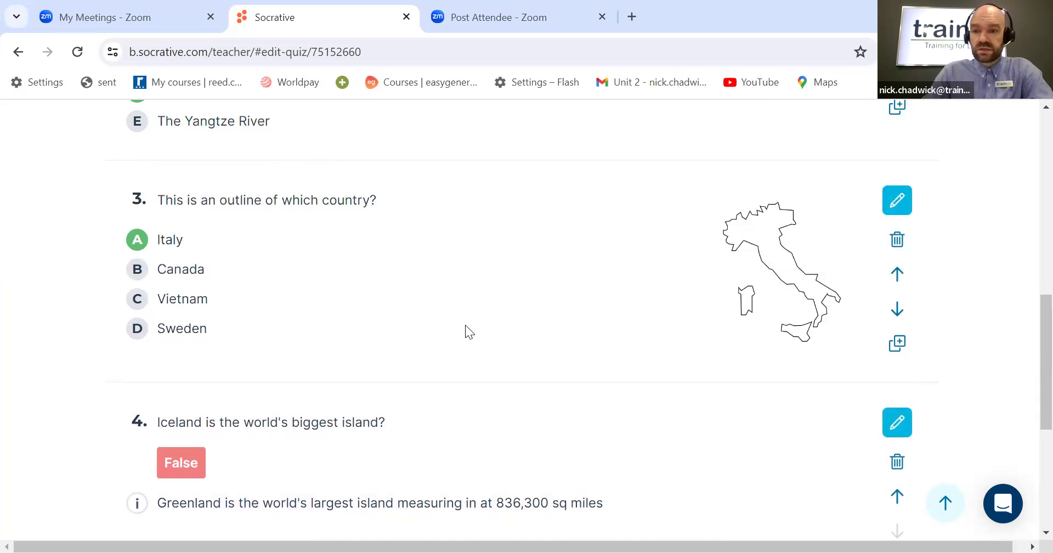
{"action": "scroll", "coordinate": [465, 329], "scroll_direction": "down", "scroll_amount": 3}
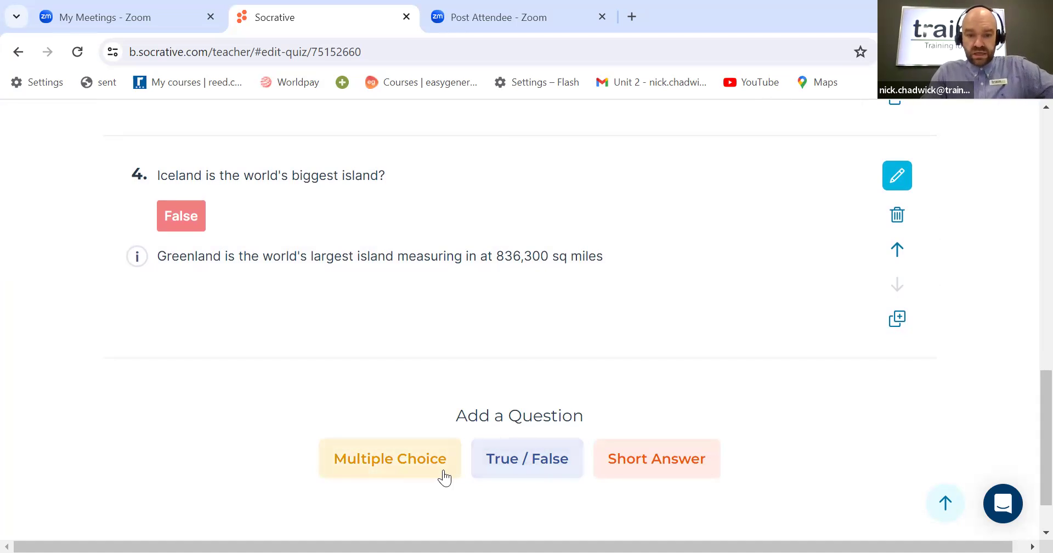
{"action": "scroll", "coordinate": [433, 455], "scroll_direction": "down", "scroll_amount": 2}
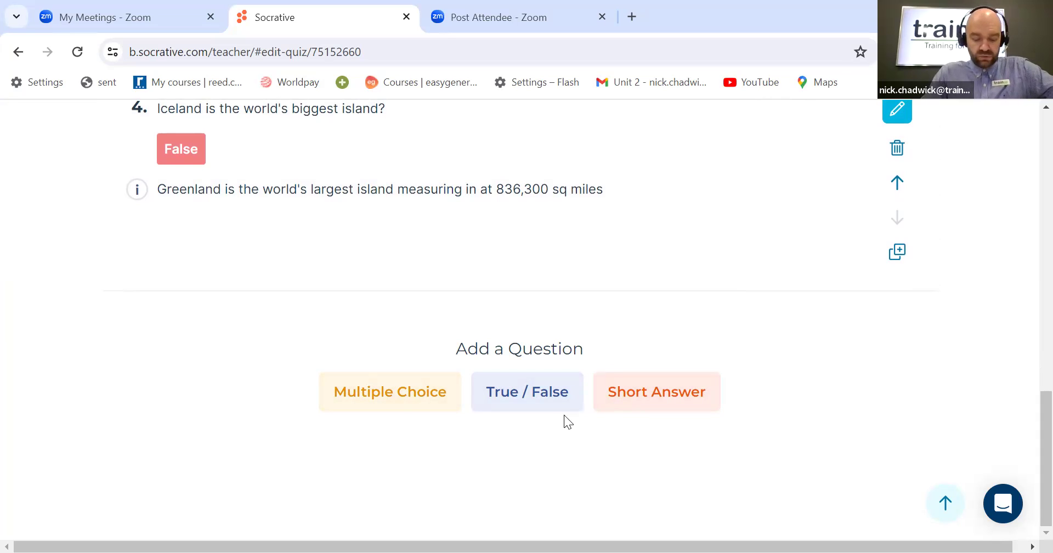
Step: Add a multiple-choice question 5 and delete it again
{"action": "left_click", "coordinate": [405, 409]}
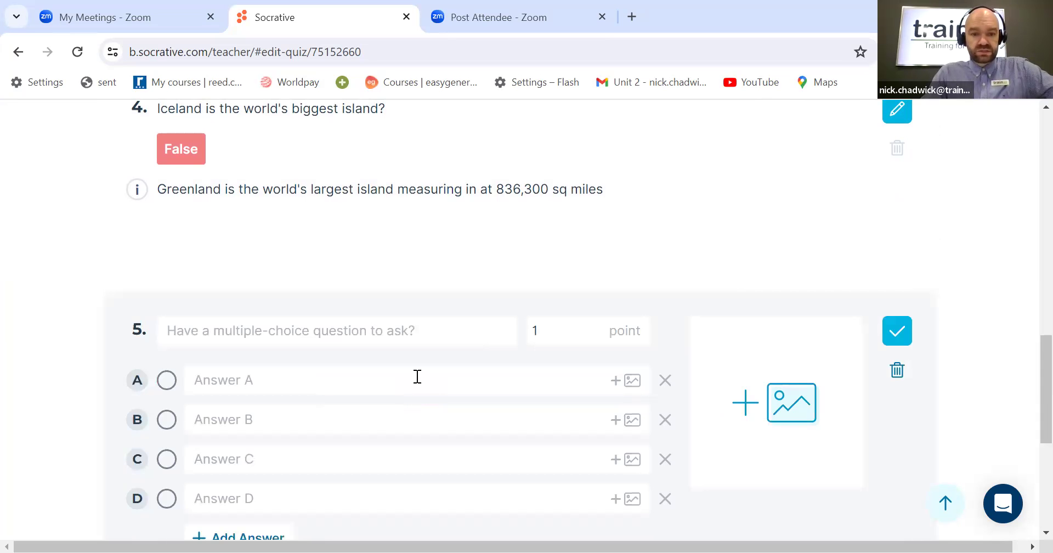
{"action": "left_click", "coordinate": [896, 370]}
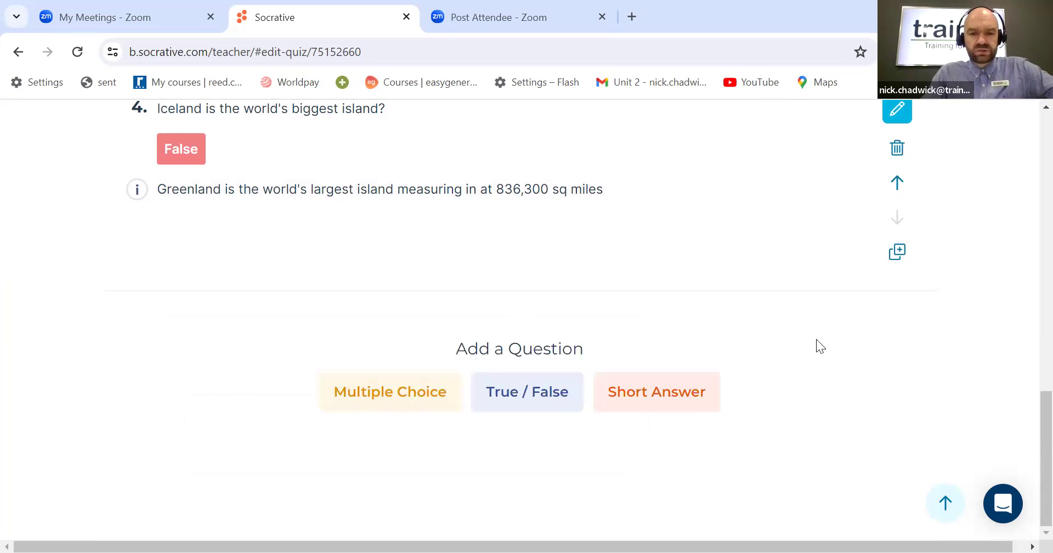
Step: Add a true/false question 5 reading "The world's largest ocean is the Atlantic?"
{"action": "left_click", "coordinate": [544, 404]}
{"action": "left_click", "coordinate": [312, 340]}
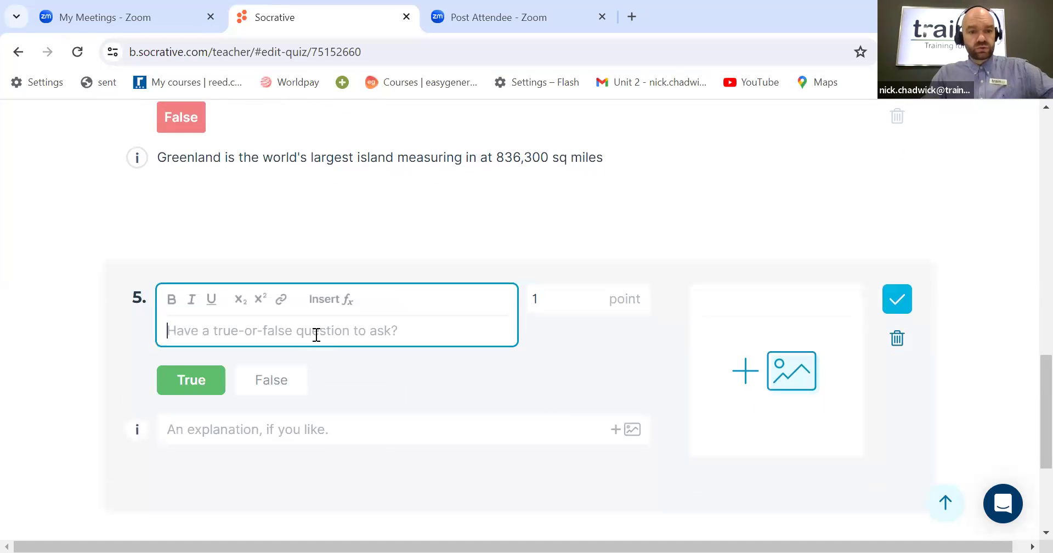
{"action": "scroll", "coordinate": [371, 343], "scroll_direction": "down", "scroll_amount": 2}
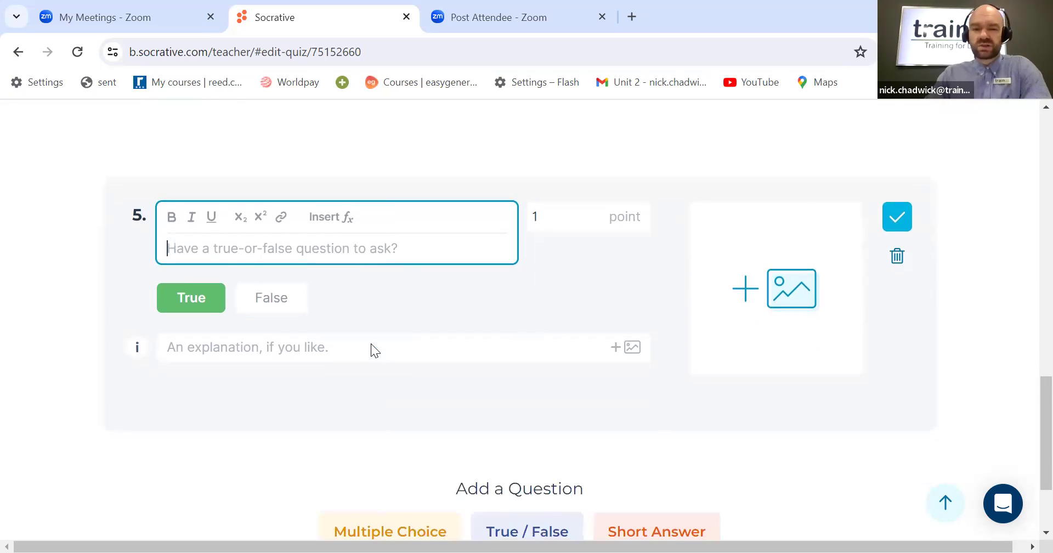
{"action": "type", "text": "Th"}
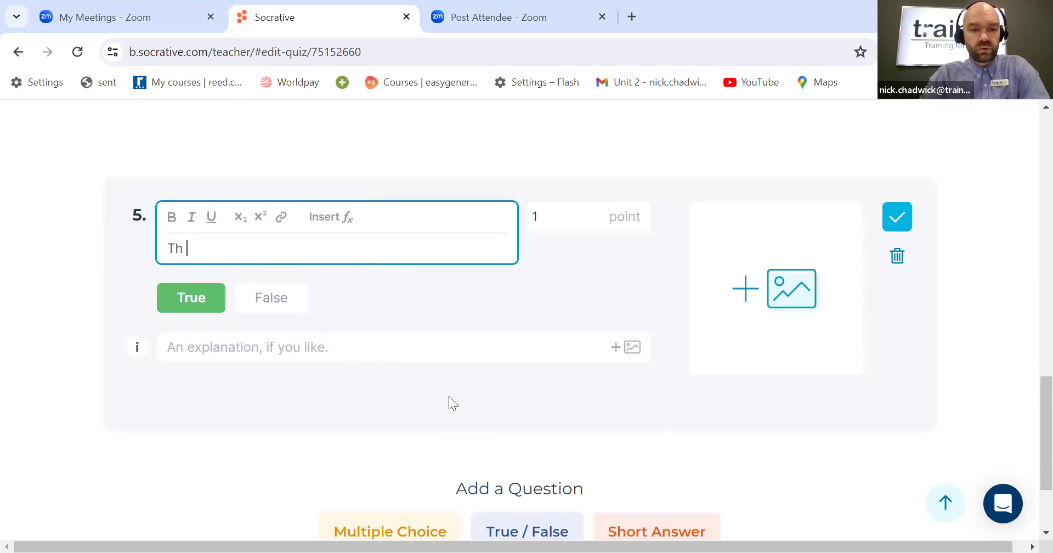
{"action": "type", "text": "e worlds"}
{"action": "key", "text": "BackSpace"}
{"action": "key", "text": "BackSpace"}
{"action": "type", "text": "'s largest ocean is the Atlantic?"}
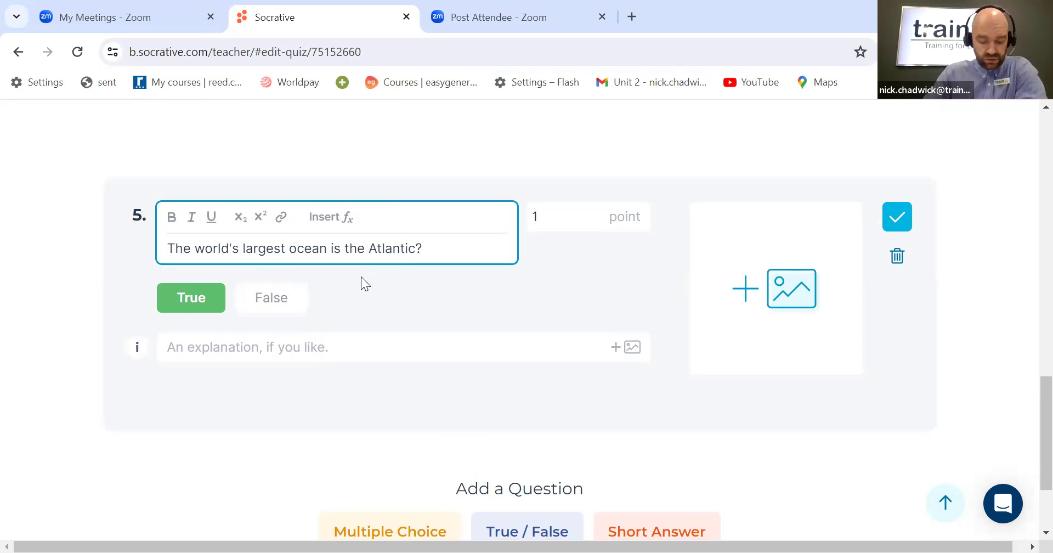
Step: Set question 5's answer to False, add the explanation "The Pacific ocean is the largest and deepest of the worlds oceans. Covering 59 million square miles" and save it
{"action": "left_click", "coordinate": [277, 301]}
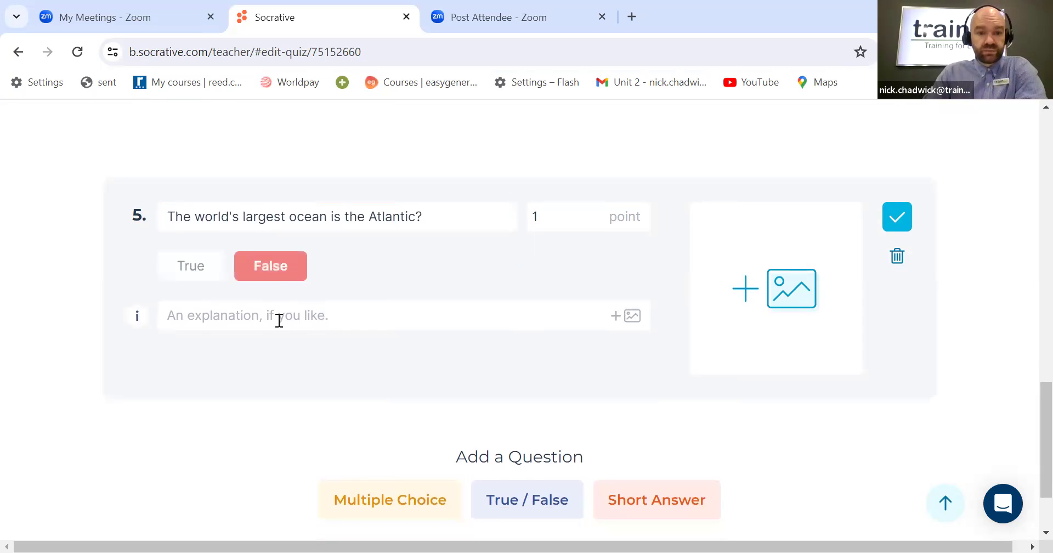
{"action": "left_click", "coordinate": [279, 321]}
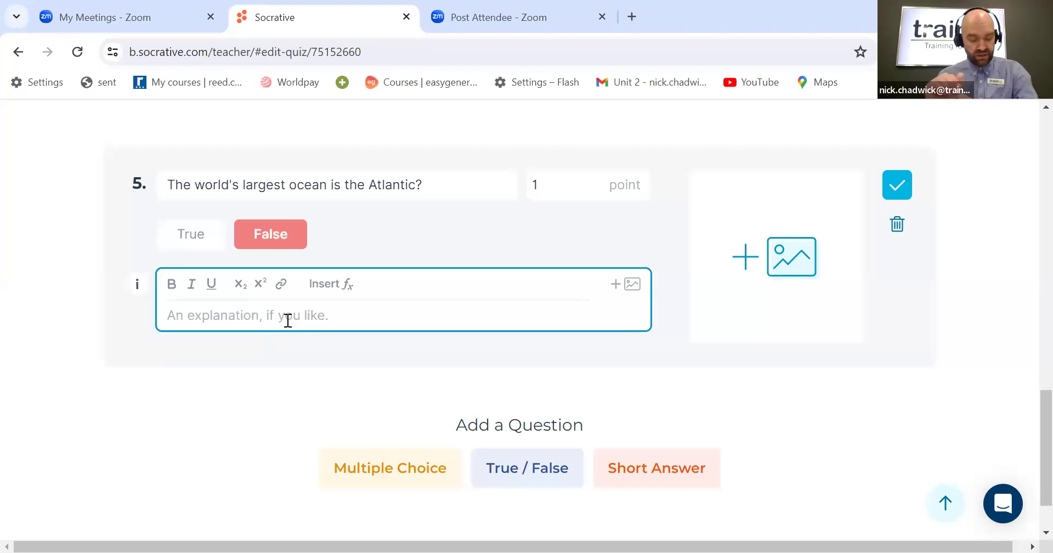
{"action": "type", "text": "The "}
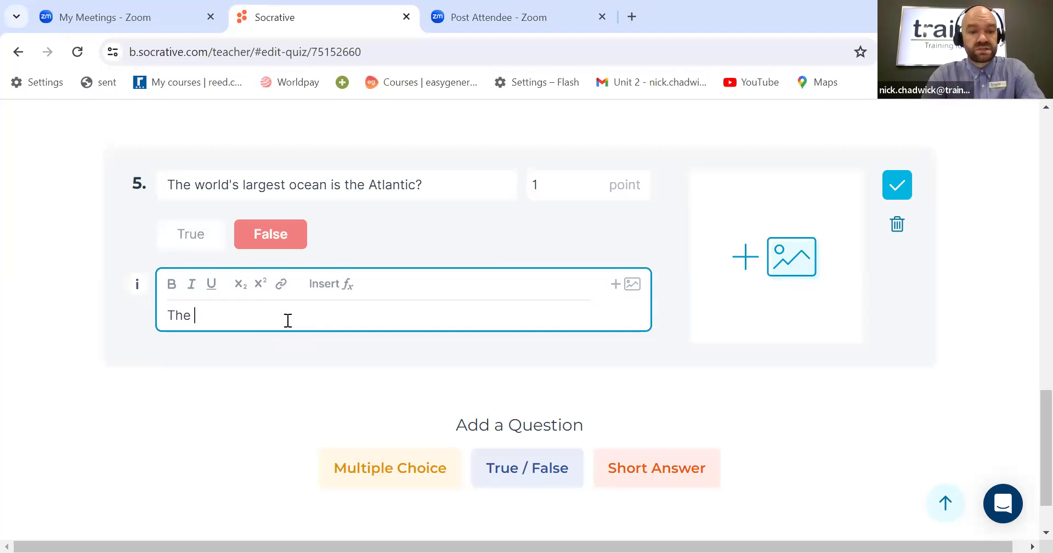
{"action": "type", "text": "Paci"}
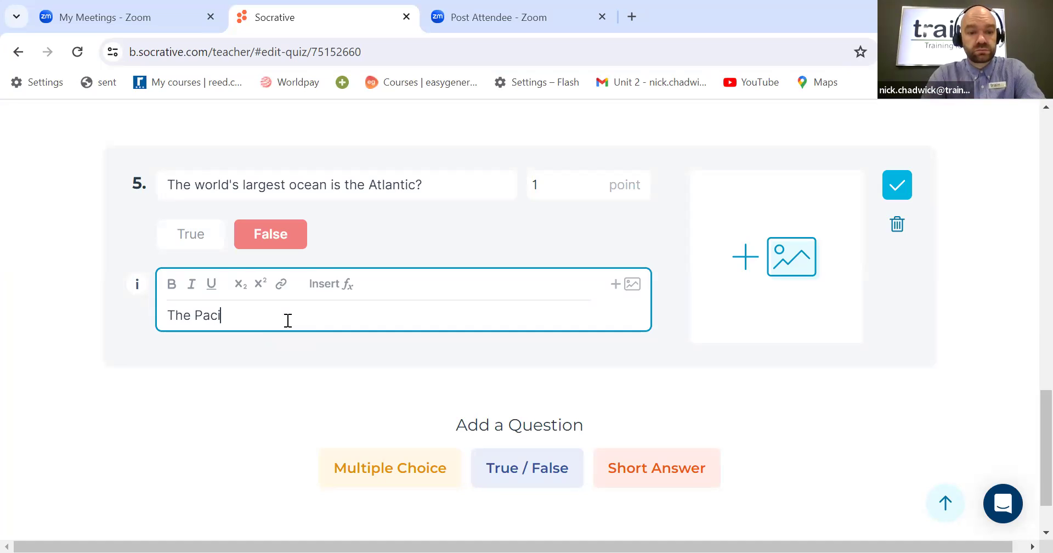
{"action": "type", "text": "fic oce"}
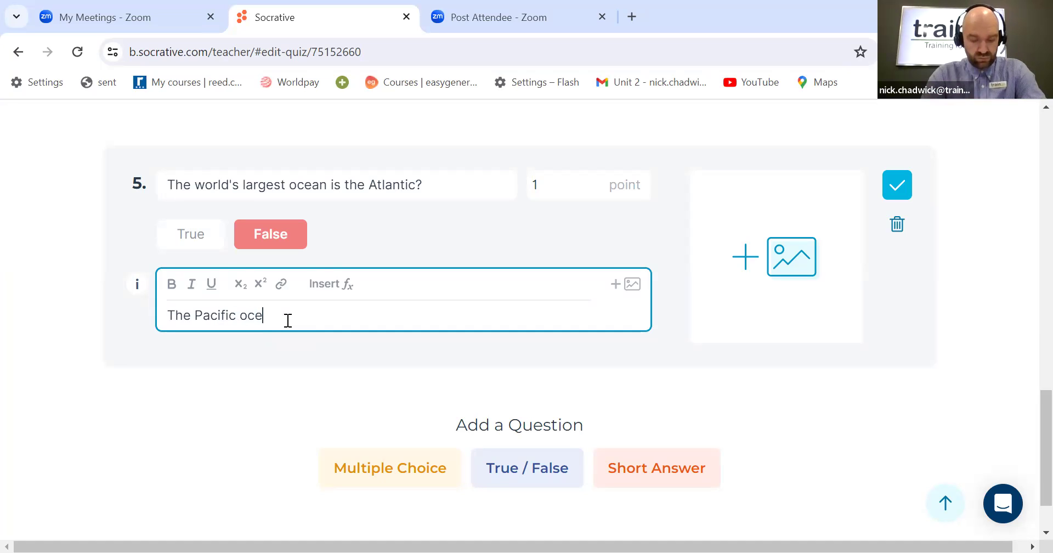
{"action": "type", "text": "an is the l"}
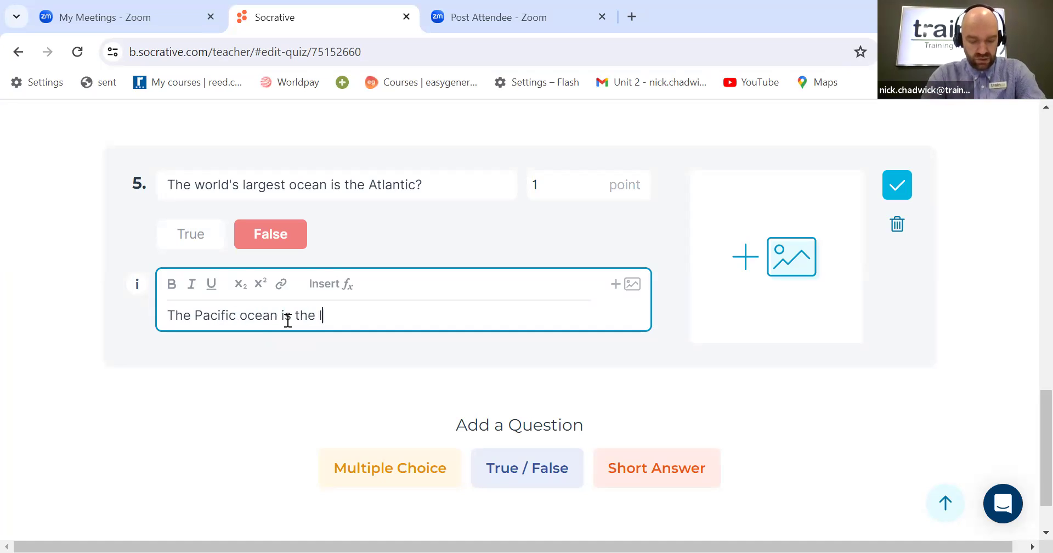
{"action": "type", "text": "arge"}
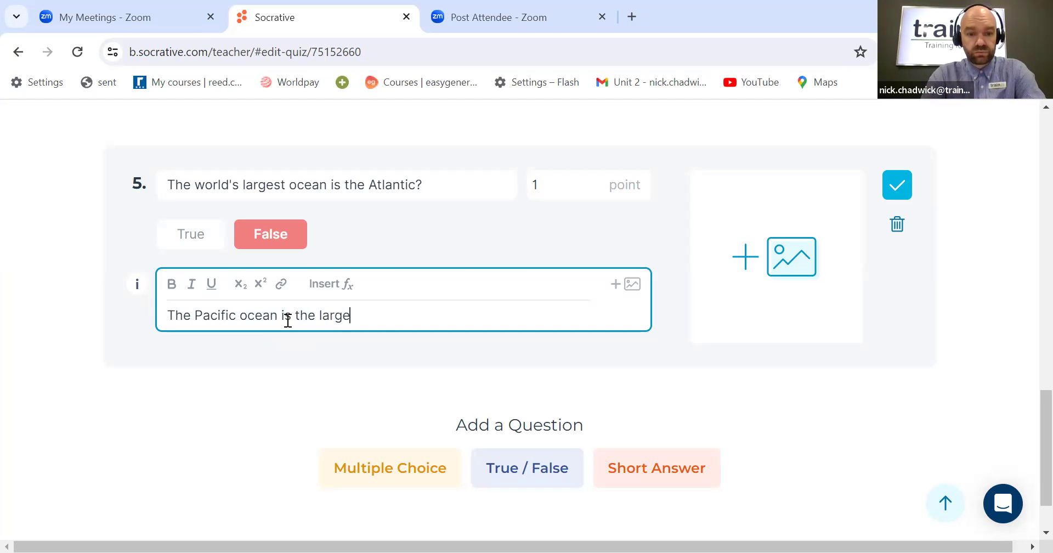
{"action": "type", "text": "st and deep"}
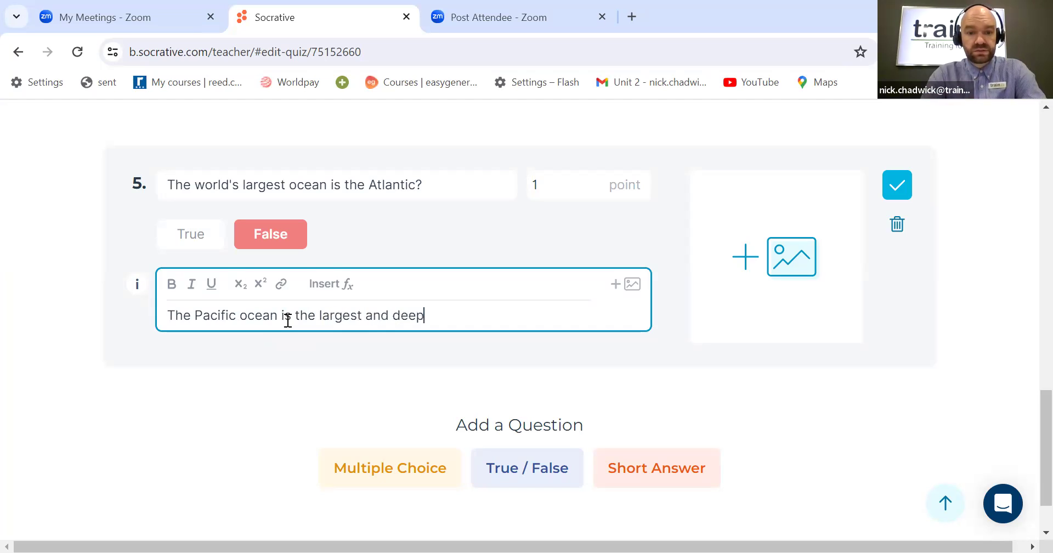
{"action": "type", "text": "est oc"}
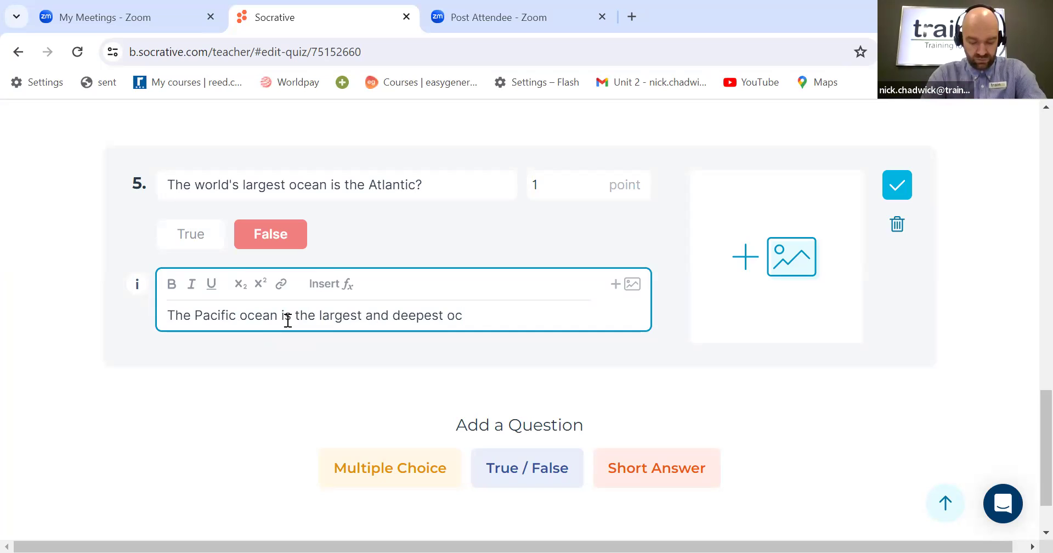
{"action": "key", "text": "BackSpace"}
{"action": "key", "text": "BackSpace"}
{"action": "type", "text": "of "}
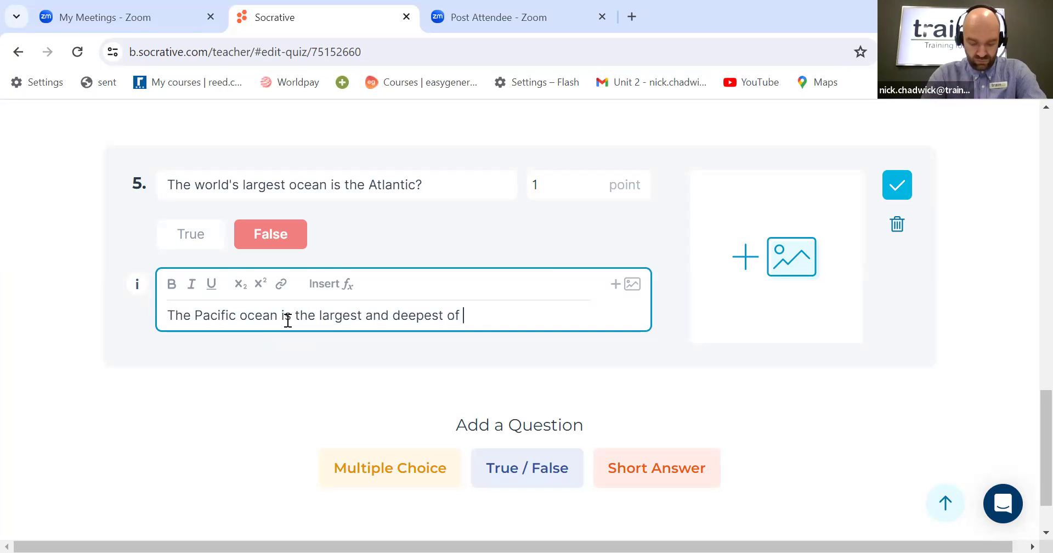
{"action": "type", "text": "the worl"}
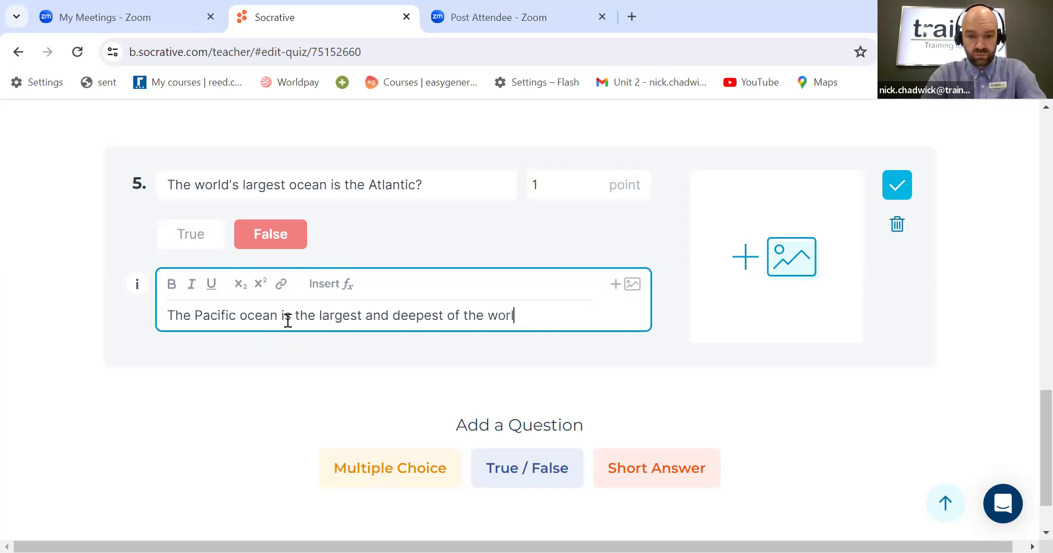
{"action": "type", "text": "ds "}
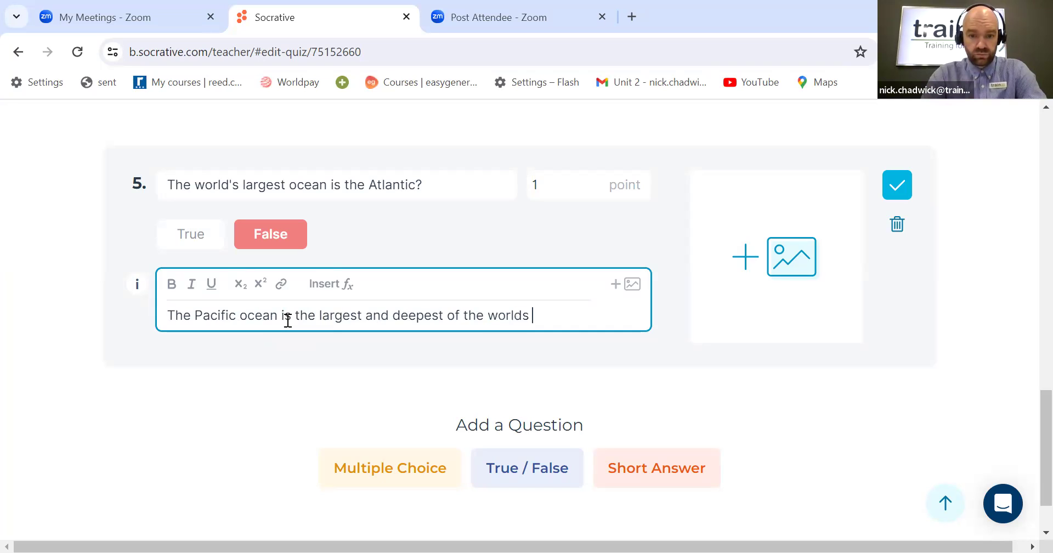
{"action": "type", "text": "oceans"}
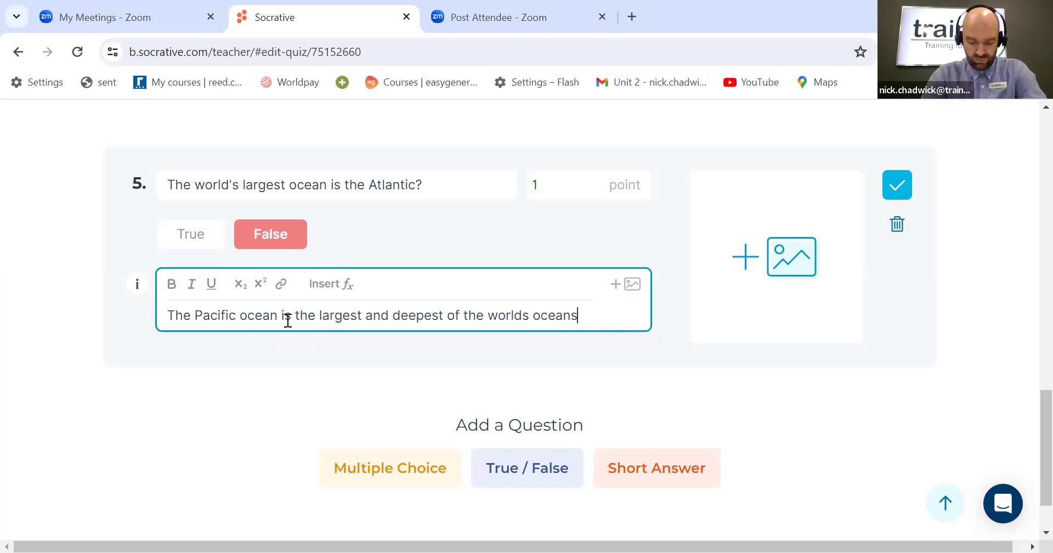
{"action": "type", "text": ". Covering"}
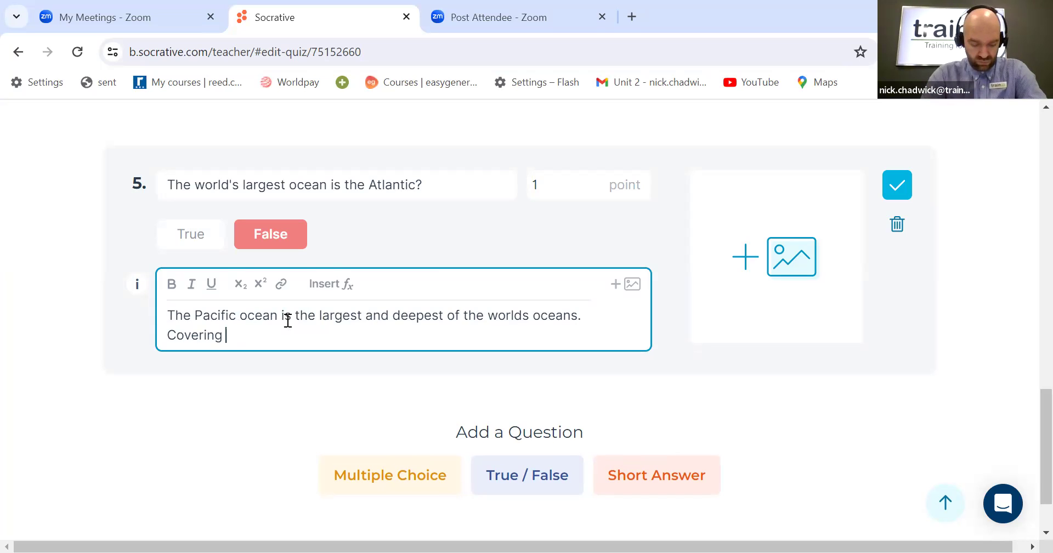
{"action": "type", "text": " 5"}
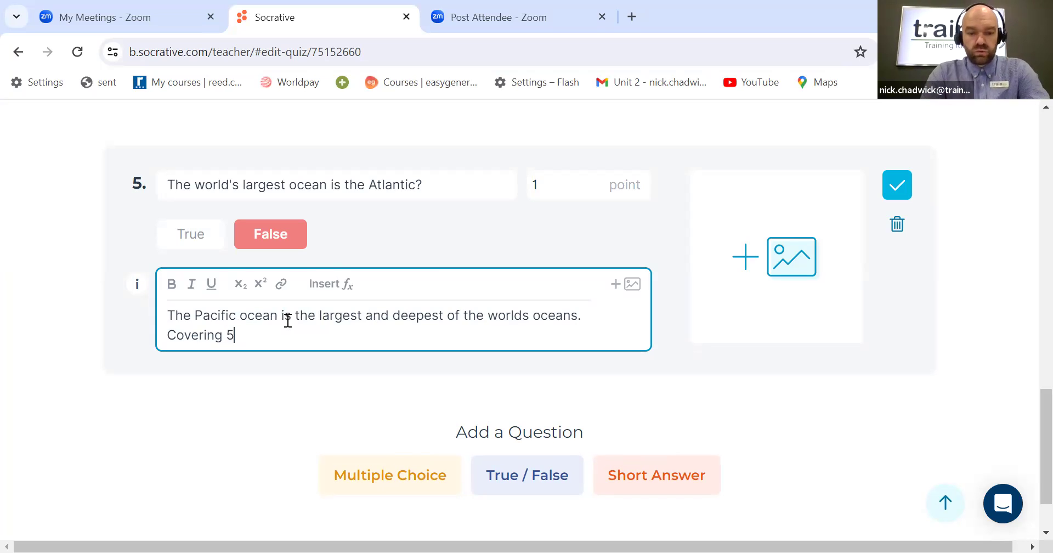
{"action": "type", "text": "9 nuke"}
{"action": "key", "text": "BackSpace"}
{"action": "key", "text": "BackSpace"}
{"action": "key", "text": "BackSpace"}
{"action": "key", "text": "BackSpace"}
{"action": "type", "text": "mill"}
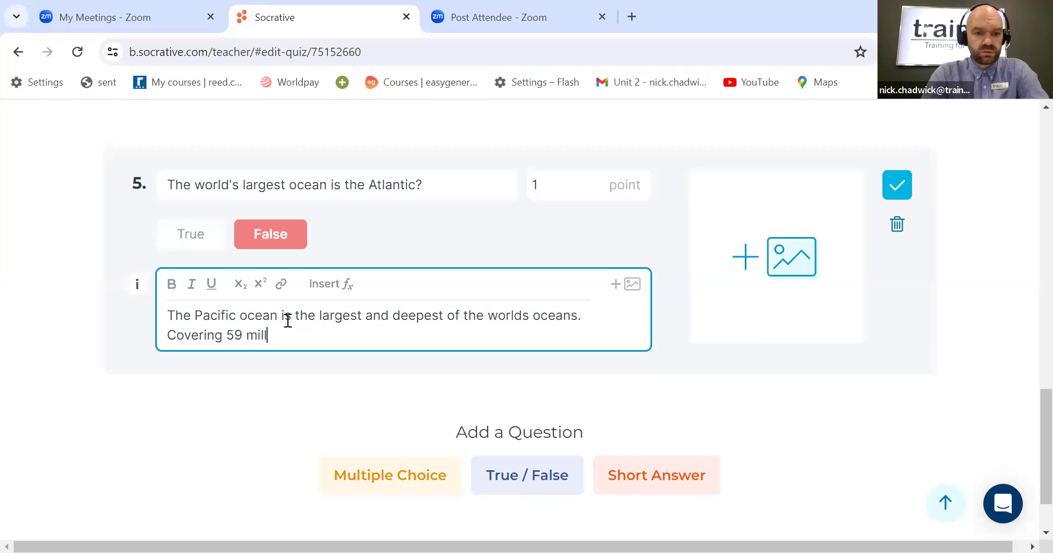
{"action": "type", "text": "ion sq"}
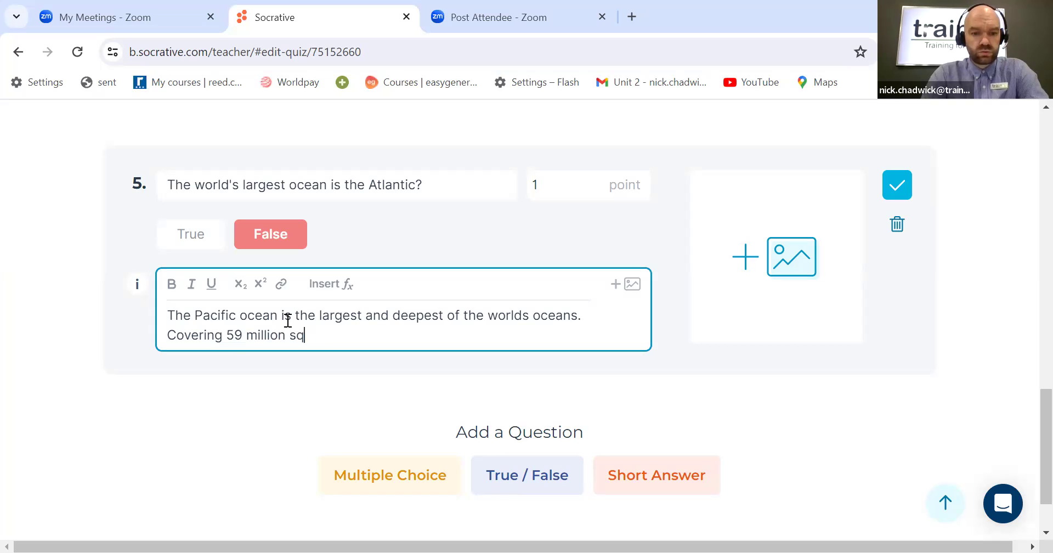
{"action": "type", "text": "uare miles"}
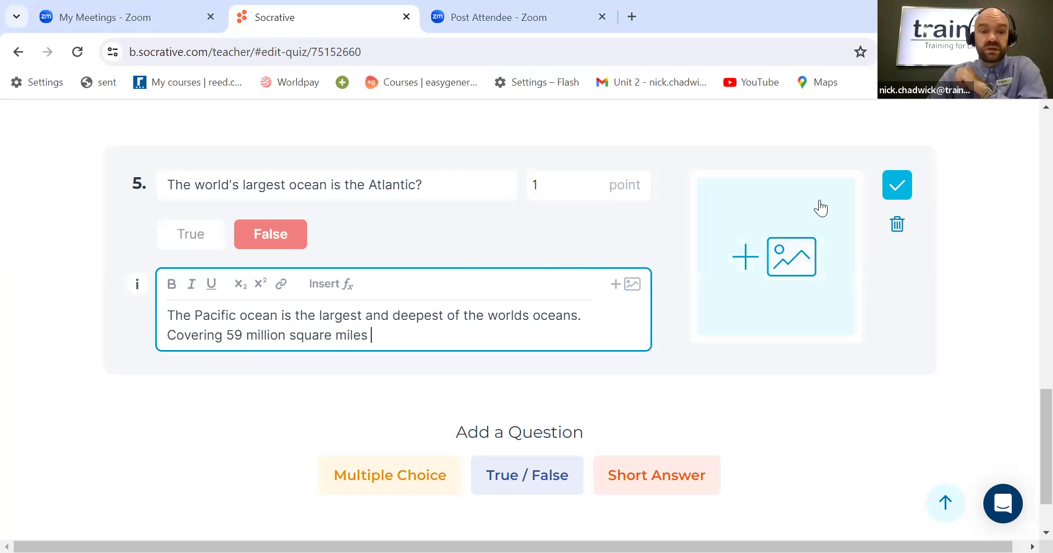
{"action": "left_click", "coordinate": [903, 188]}
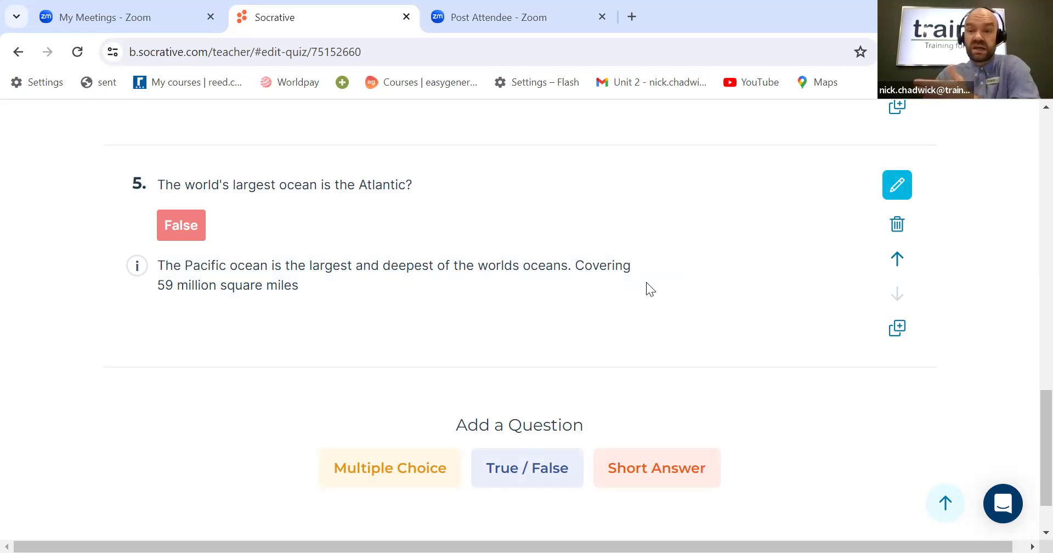
Step: Add a multiple-choice question 6 reading "This is an outline of which country?"
{"action": "scroll", "coordinate": [633, 292], "scroll_direction": "down", "scroll_amount": 1}
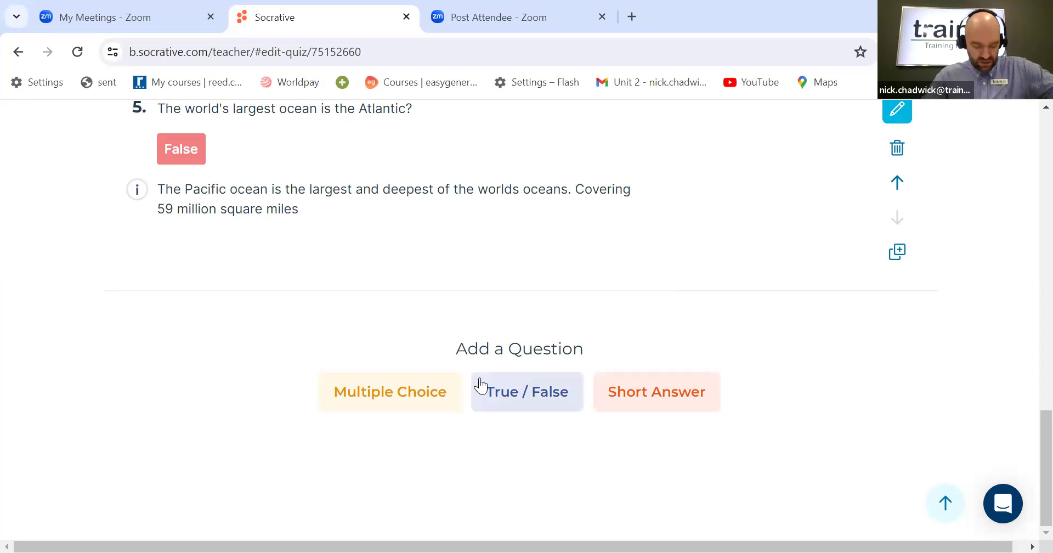
{"action": "left_click", "coordinate": [398, 399]}
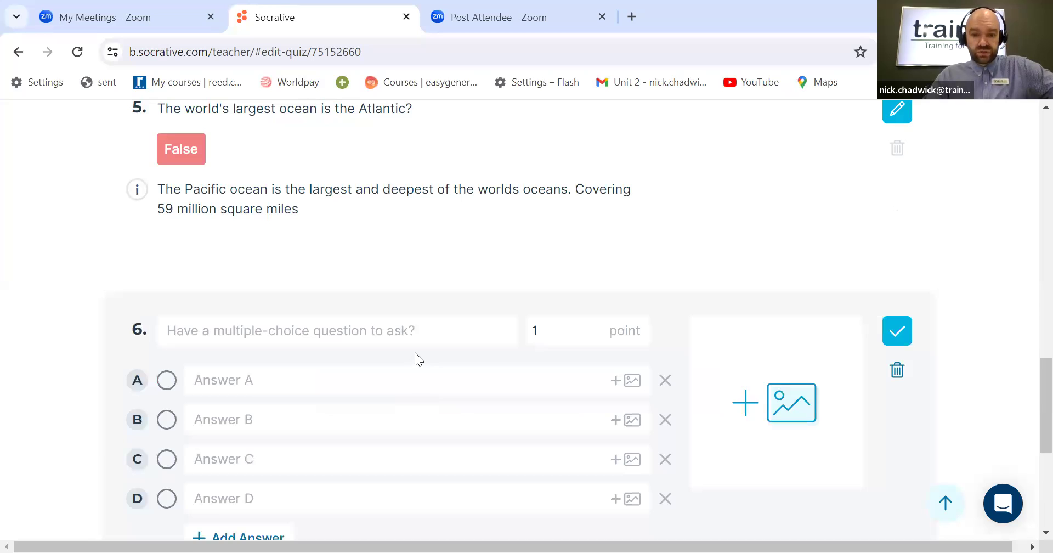
{"action": "scroll", "coordinate": [414, 352], "scroll_direction": "down", "scroll_amount": 1}
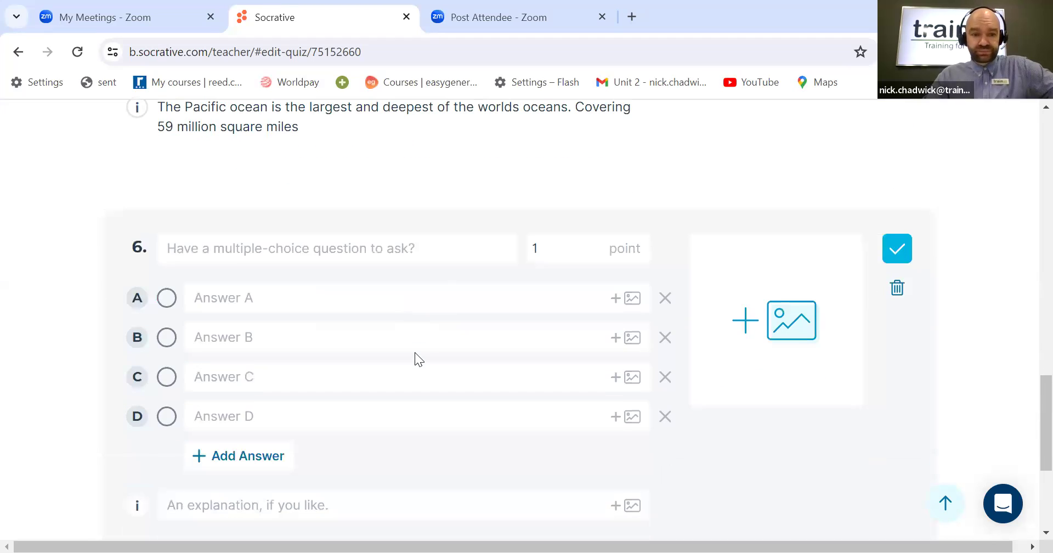
{"action": "left_click", "coordinate": [382, 252]}
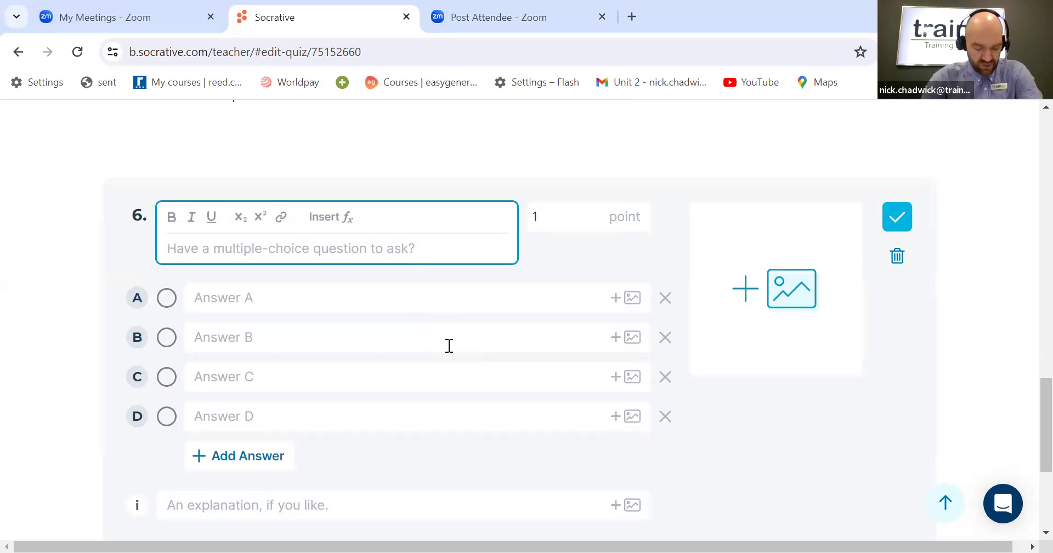
{"action": "type", "text": "This is a"}
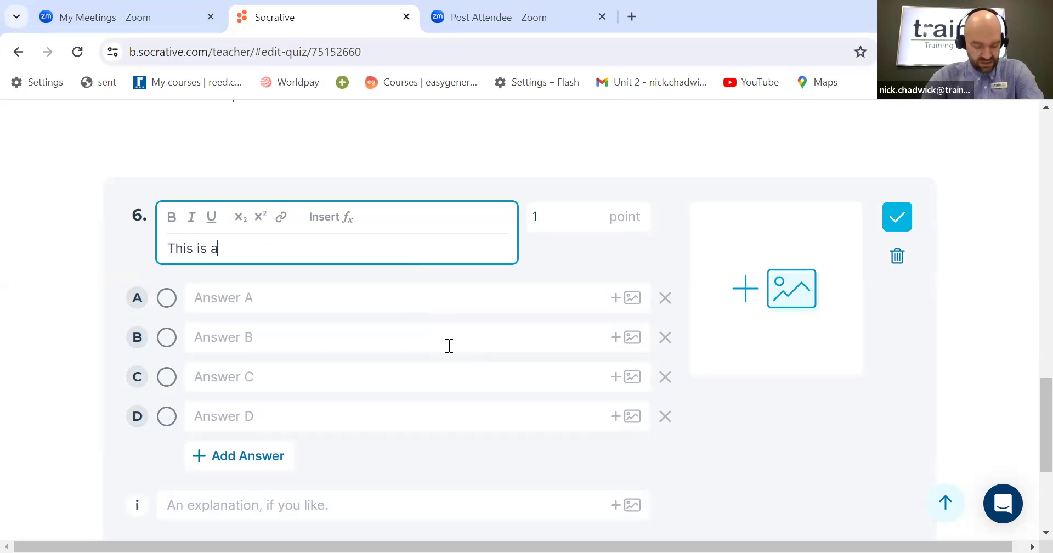
{"action": "type", "text": "n outline o"}
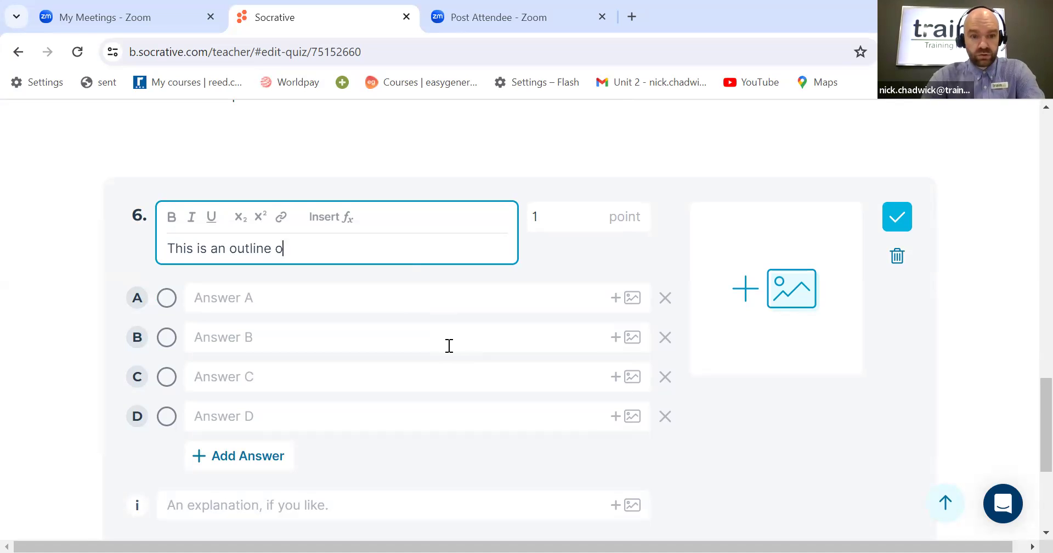
{"action": "type", "text": "f which coun"}
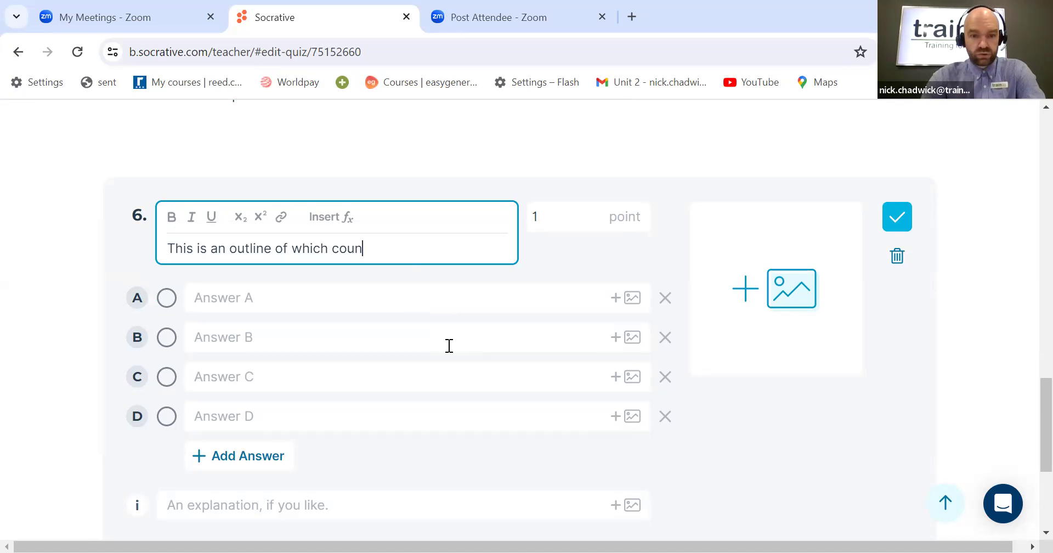
{"action": "type", "text": "try?"}
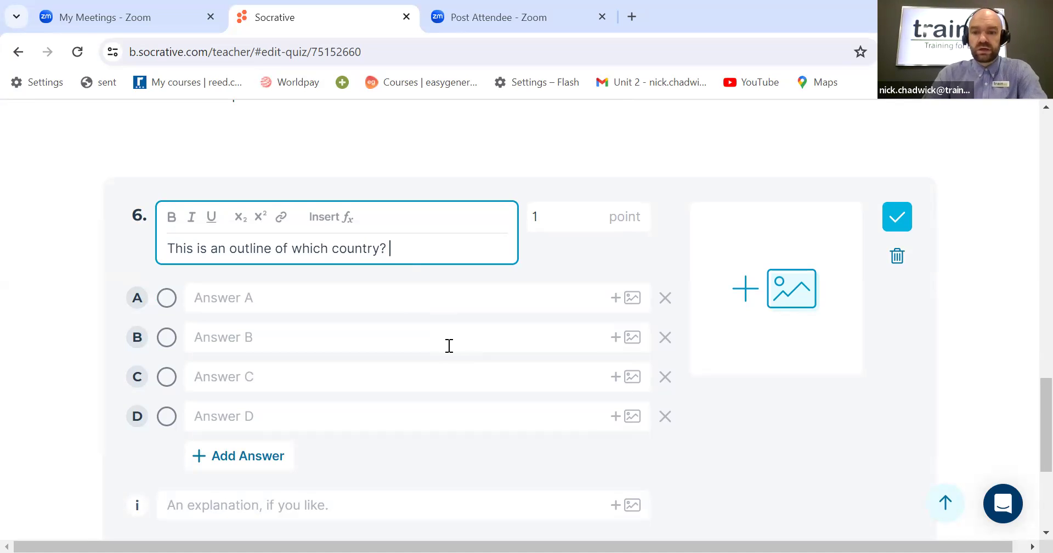
Step: Open the image picker for question 6 and cancel it without choosing a file
{"action": "left_click", "coordinate": [786, 288]}
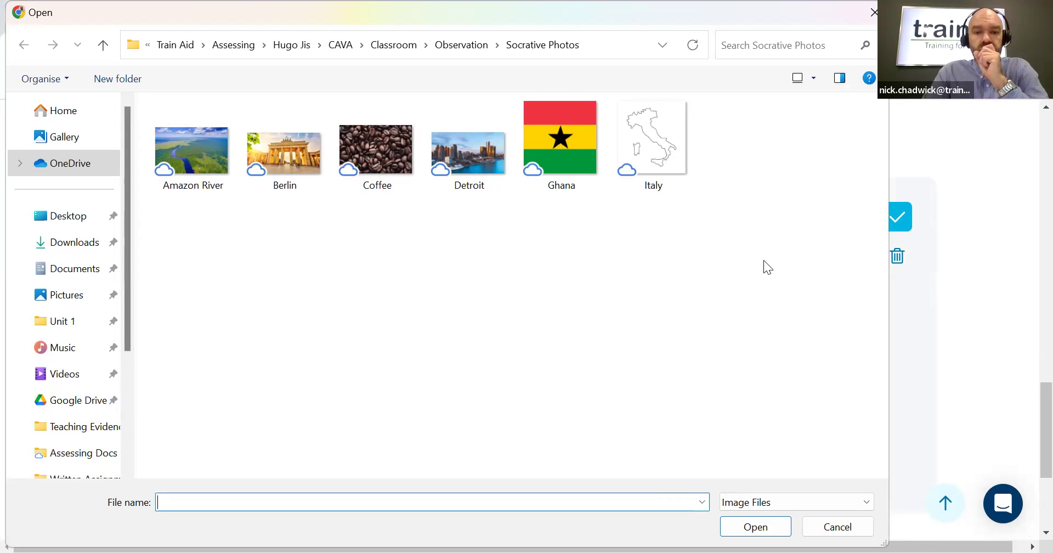
{"action": "left_click", "coordinate": [840, 525]}
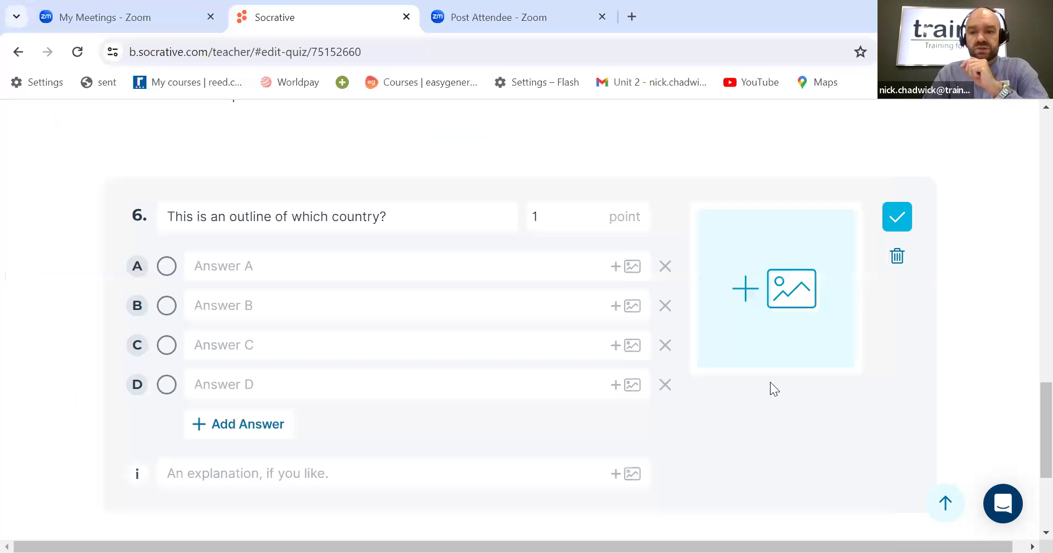
Step: Delete the unfinished question 6 about the country outline
{"action": "left_click", "coordinate": [897, 259]}
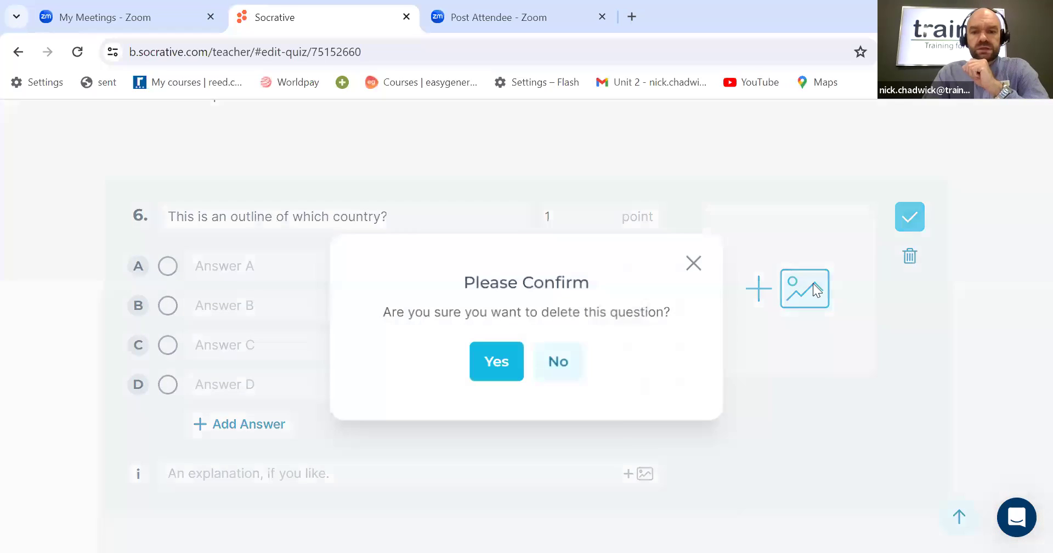
{"action": "left_click", "coordinate": [497, 360]}
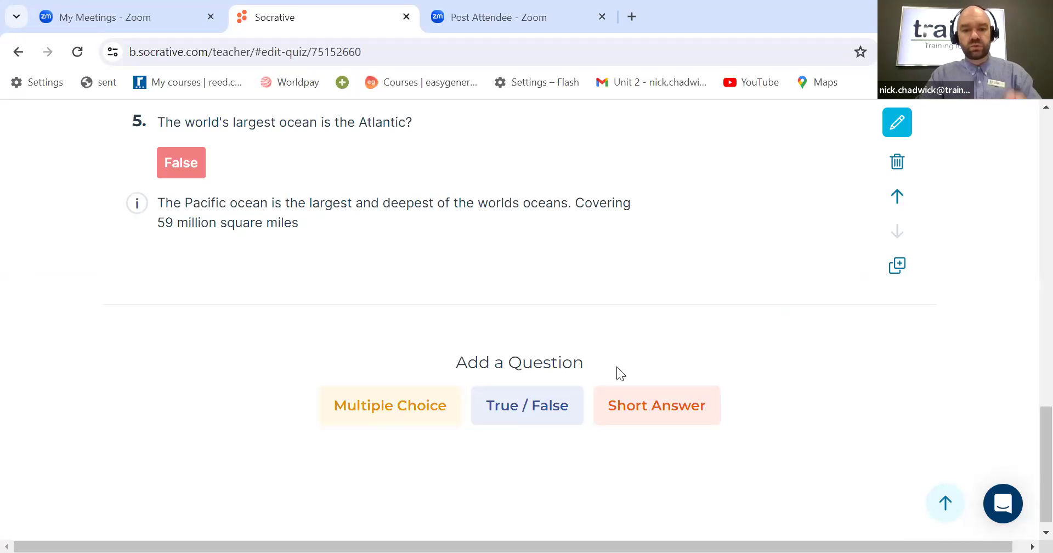
Step: Add a new multiple-choice question 6 reading "Which is the largest coffee growing country in the world?"
{"action": "left_click", "coordinate": [373, 412]}
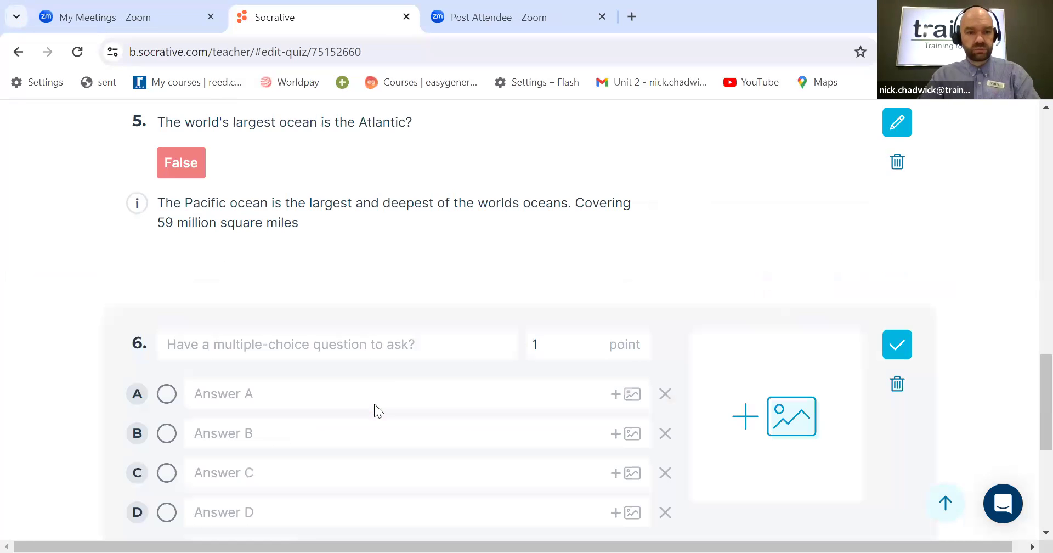
{"action": "left_click", "coordinate": [385, 348]}
{"action": "scroll", "coordinate": [384, 357], "scroll_direction": "down", "scroll_amount": 2}
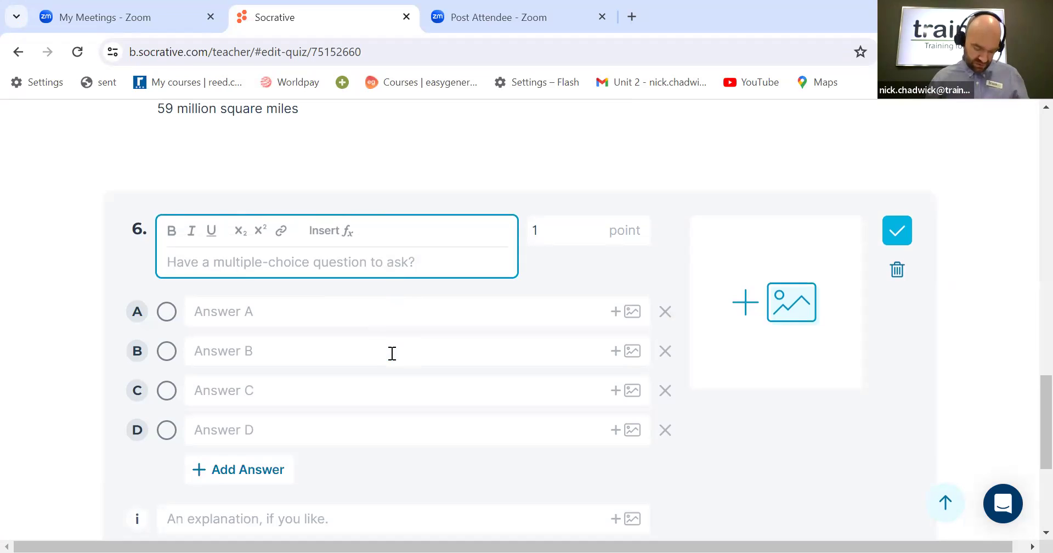
{"action": "type", "text": "Which is "}
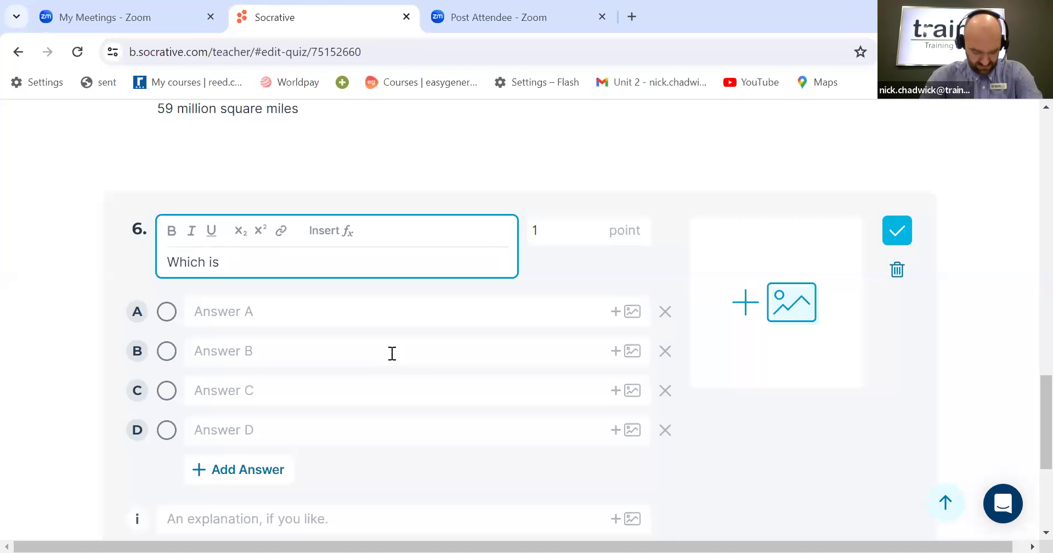
{"action": "type", "text": "the la"}
{"action": "type", "text": "rg"}
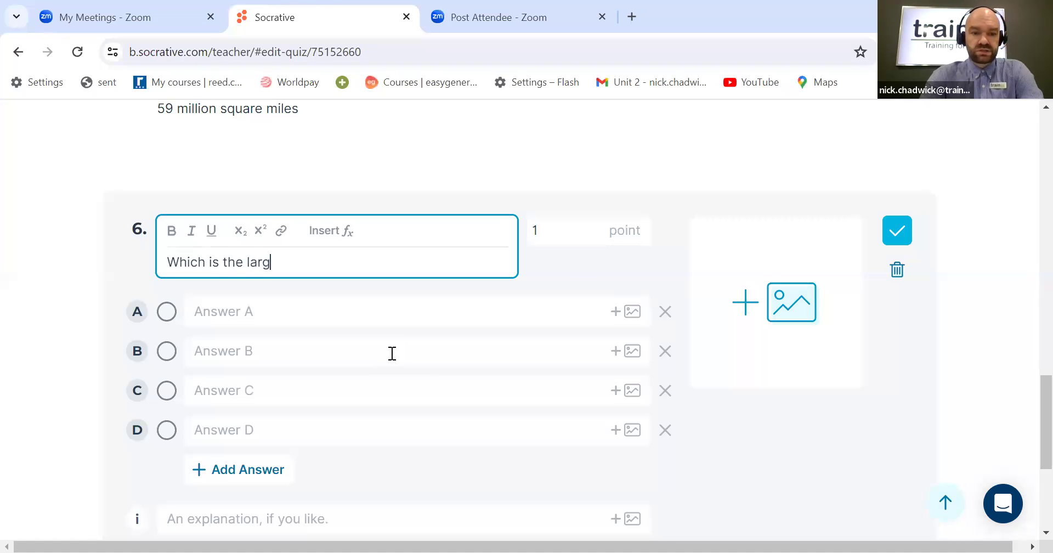
{"action": "type", "text": "est co"}
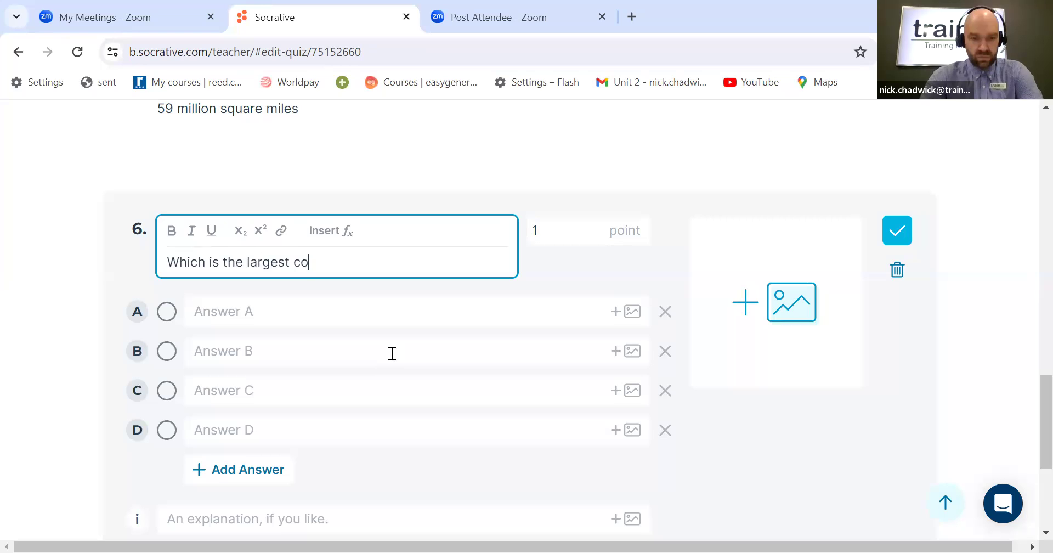
{"action": "type", "text": "ffee growin"}
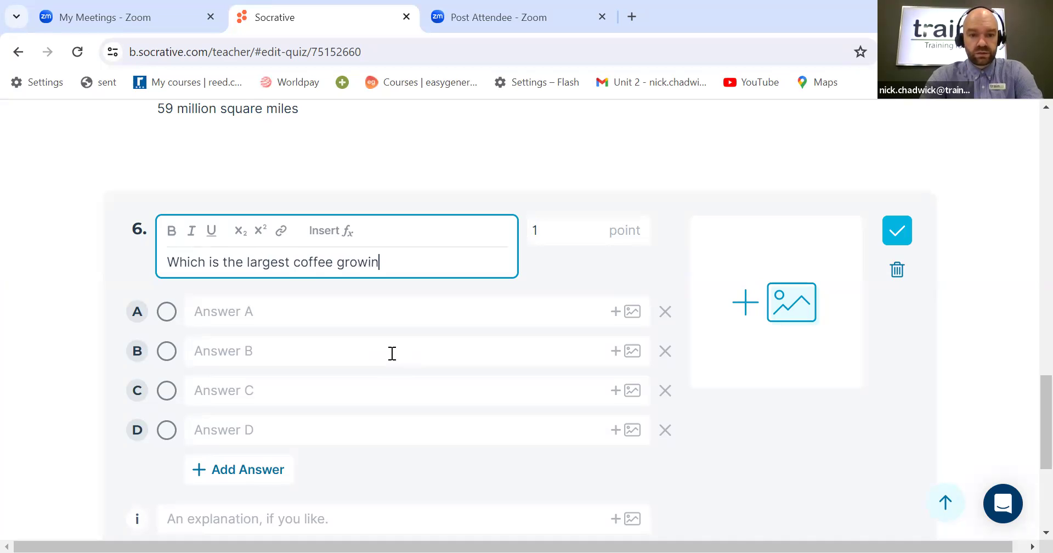
{"action": "type", "text": "g country int"}
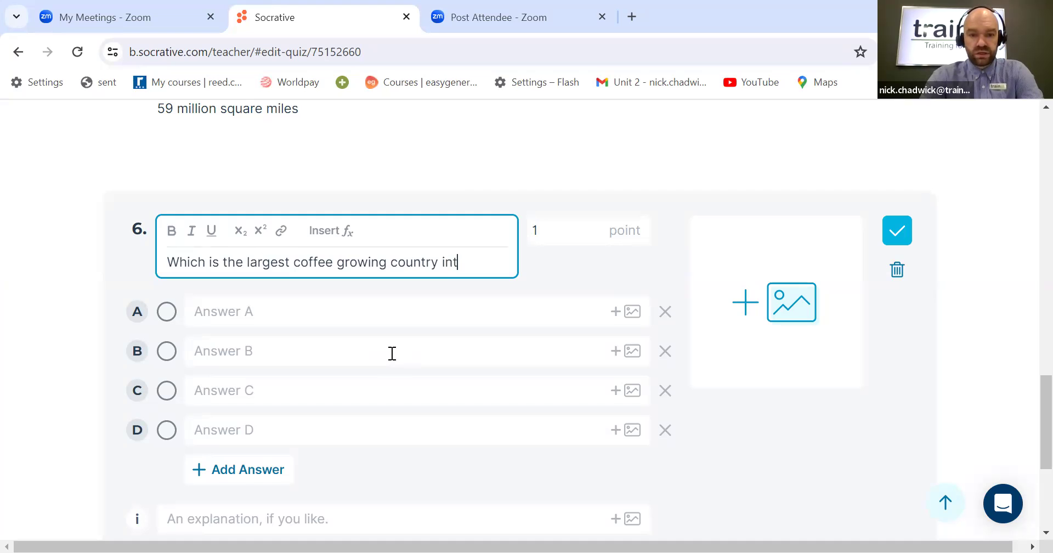
{"action": "key", "text": "BackSpace"}
{"action": "type", "text": "the "}
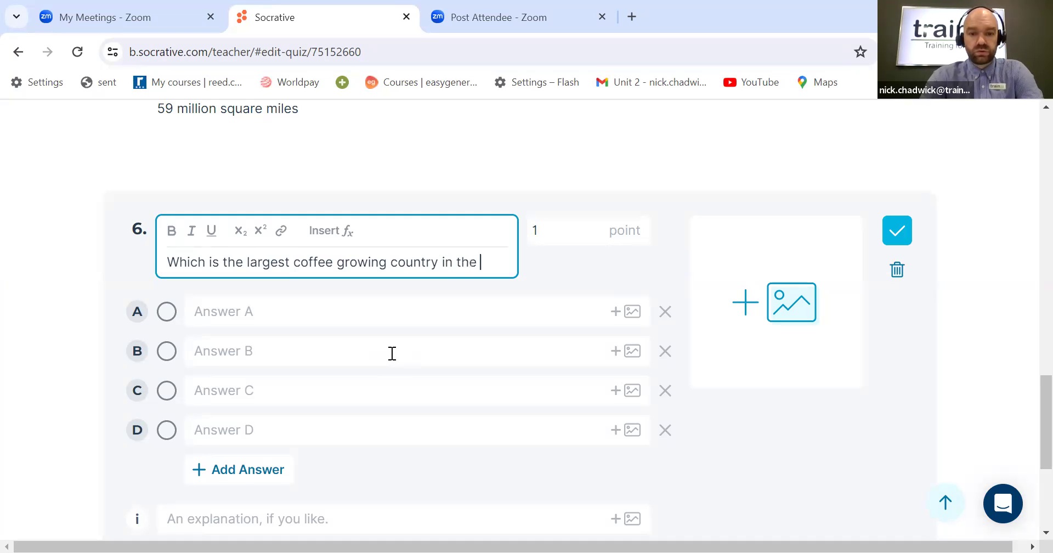
{"action": "type", "text": "world?"}
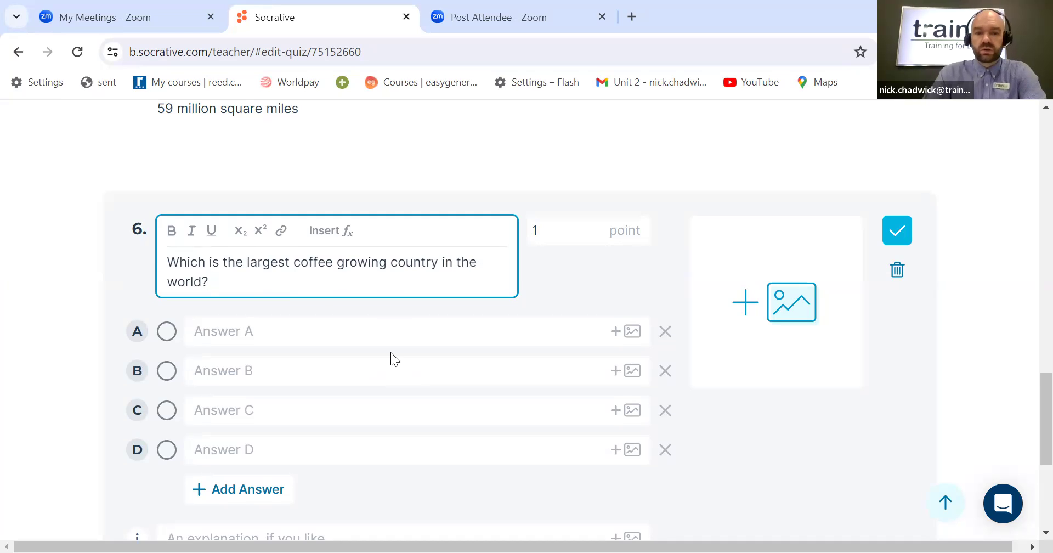
Step: Attach the Coffee image from the Socrative Photos folder to question 6
{"action": "left_click", "coordinate": [786, 311]}
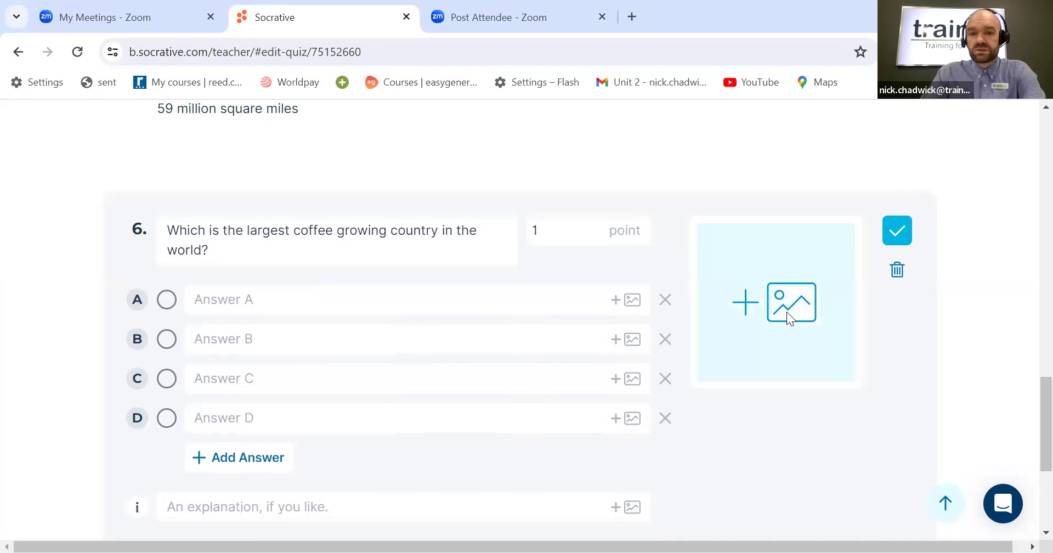
{"action": "left_click", "coordinate": [384, 147]}
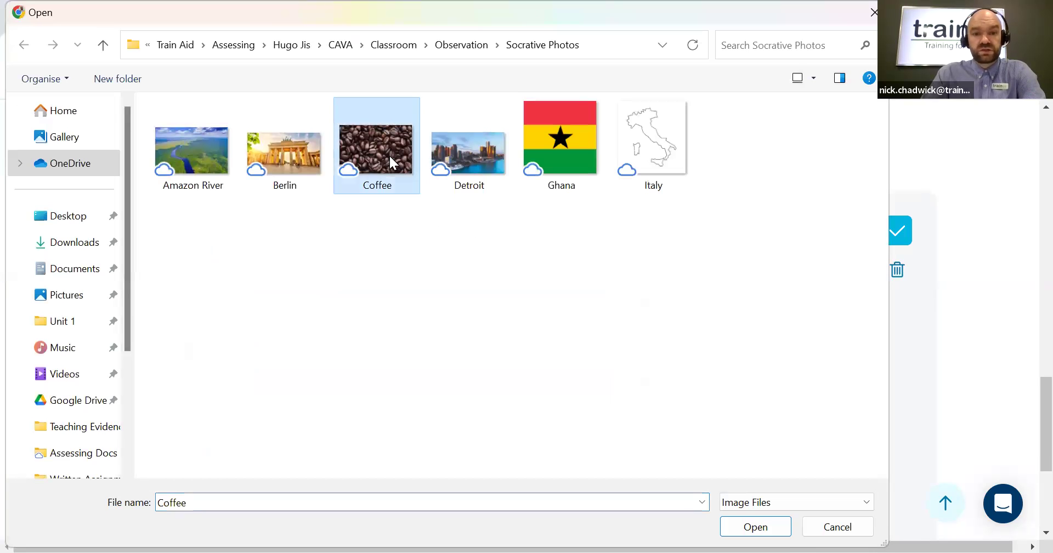
{"action": "left_click", "coordinate": [755, 527]}
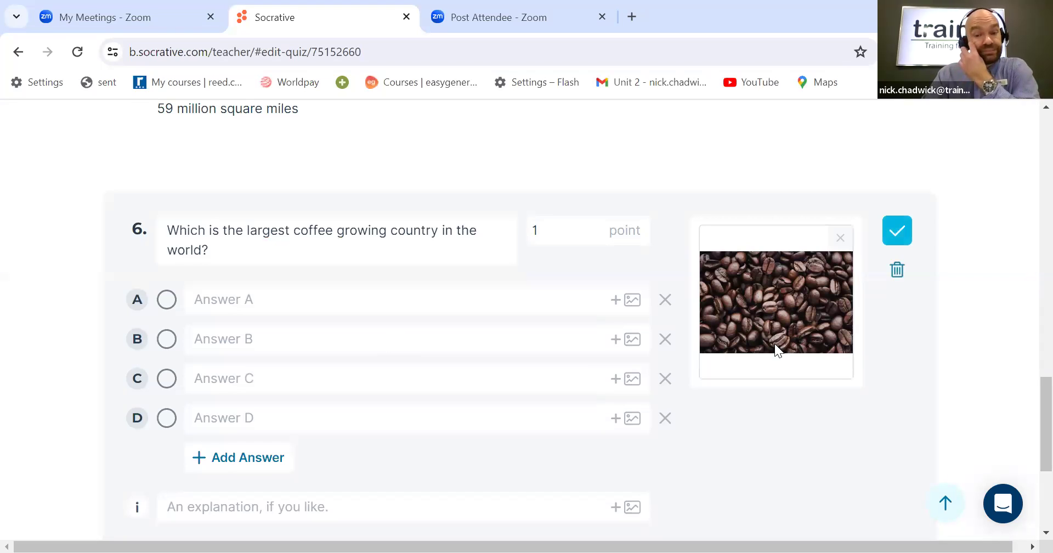
Step: Fill in question 6's answers A to D as Indonesia, Columbia, Brazil and Guatemala
{"action": "left_click", "coordinate": [359, 300]}
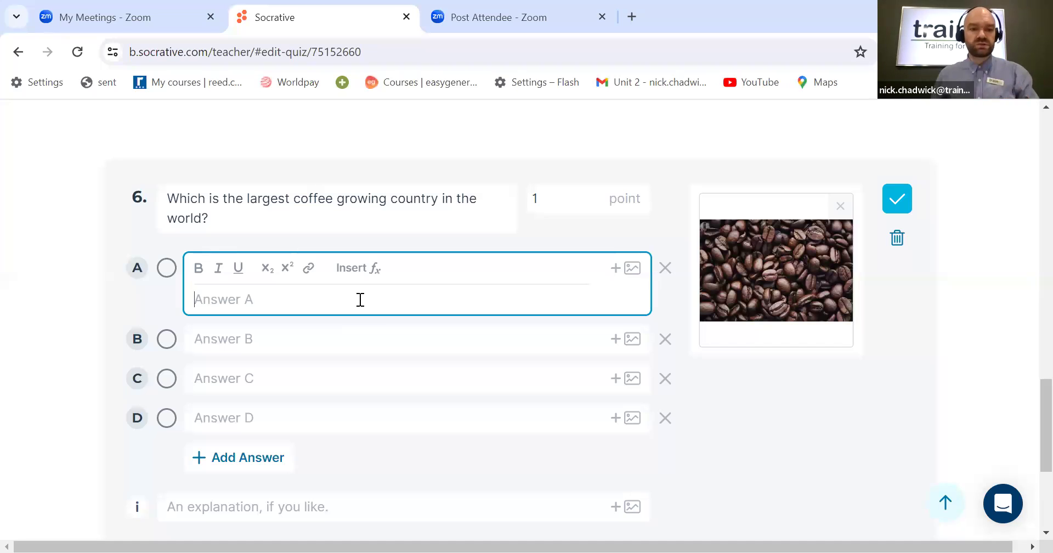
{"action": "type", "text": "Indonesia"}
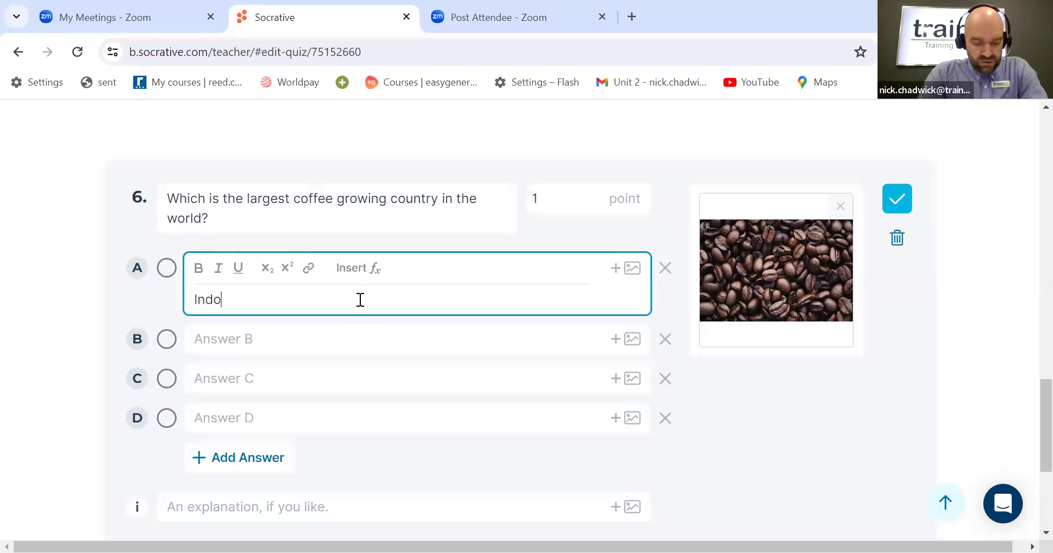
{"action": "left_click", "coordinate": [363, 339]}
{"action": "type", "text": "Col"}
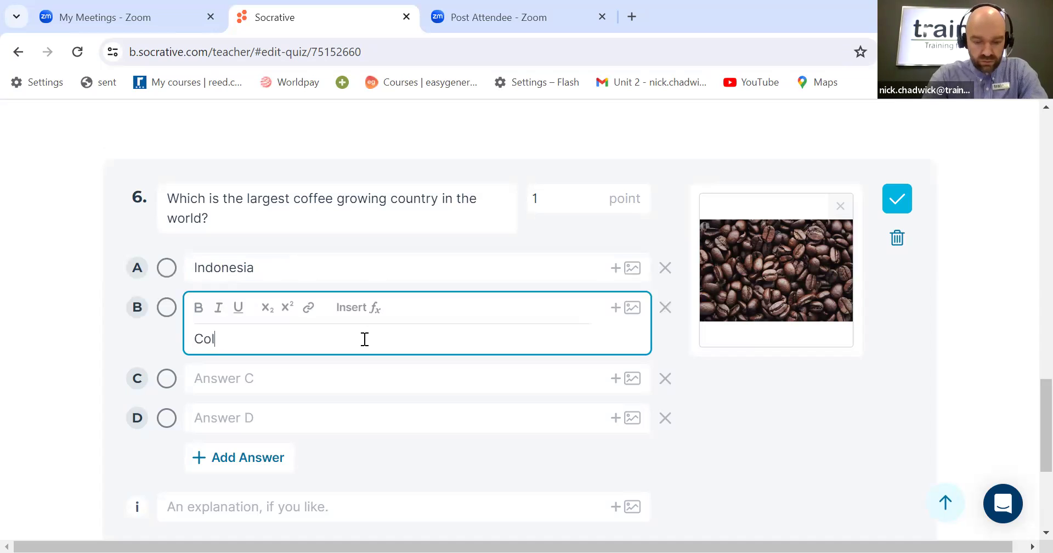
{"action": "type", "text": "umbia"}
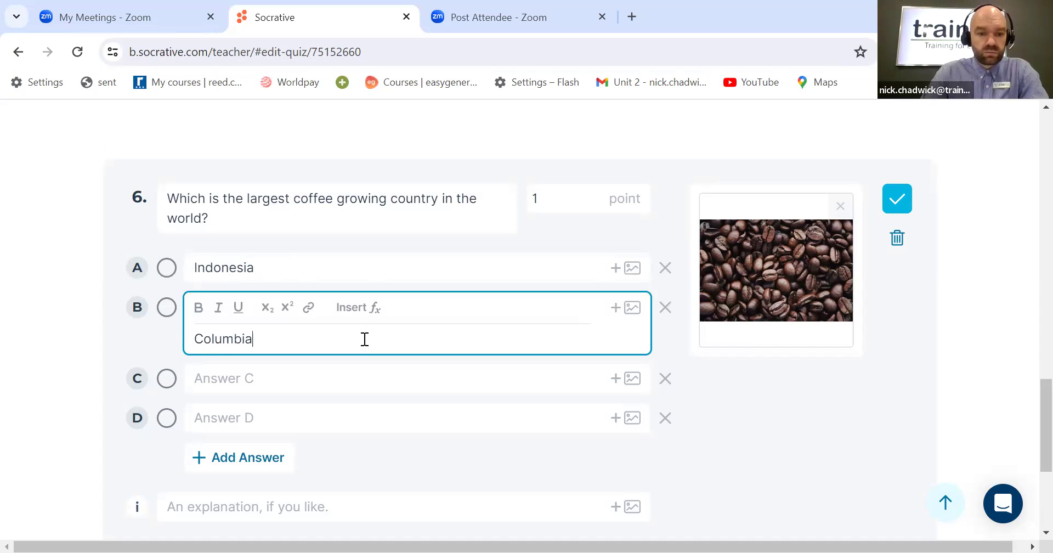
{"action": "left_click", "coordinate": [285, 377]}
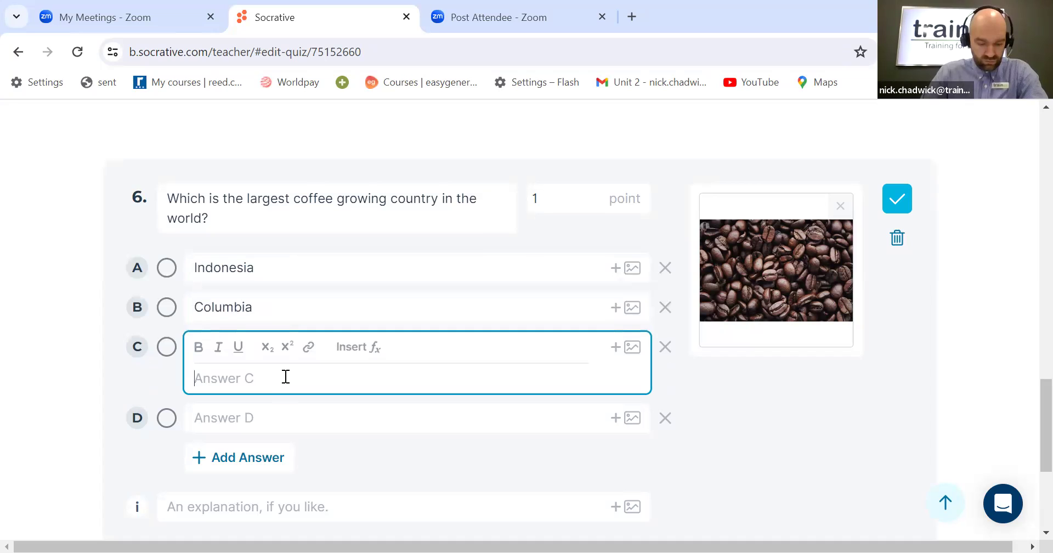
{"action": "type", "text": "Brazil"}
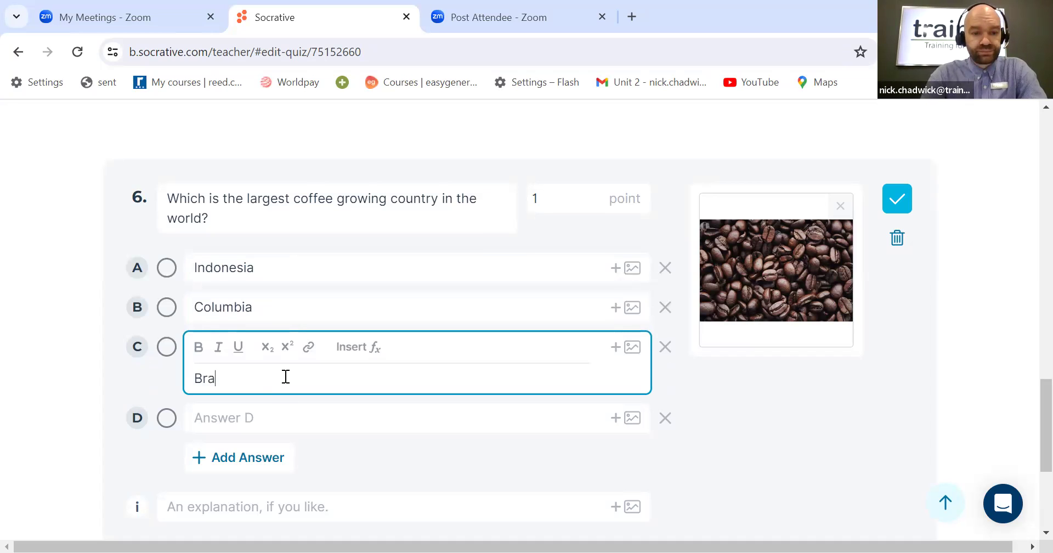
{"action": "left_click", "coordinate": [288, 408]}
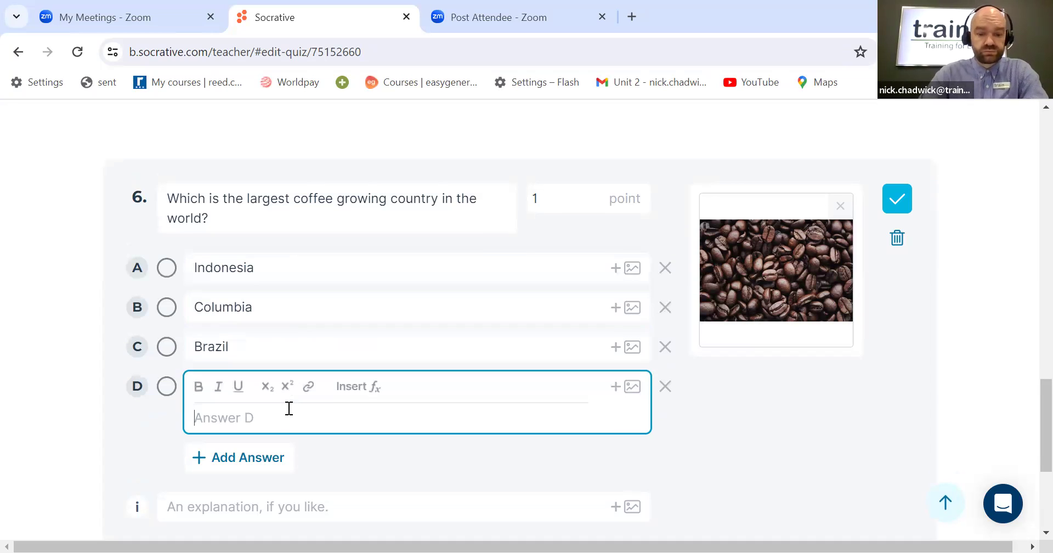
{"action": "type", "text": "Gua"}
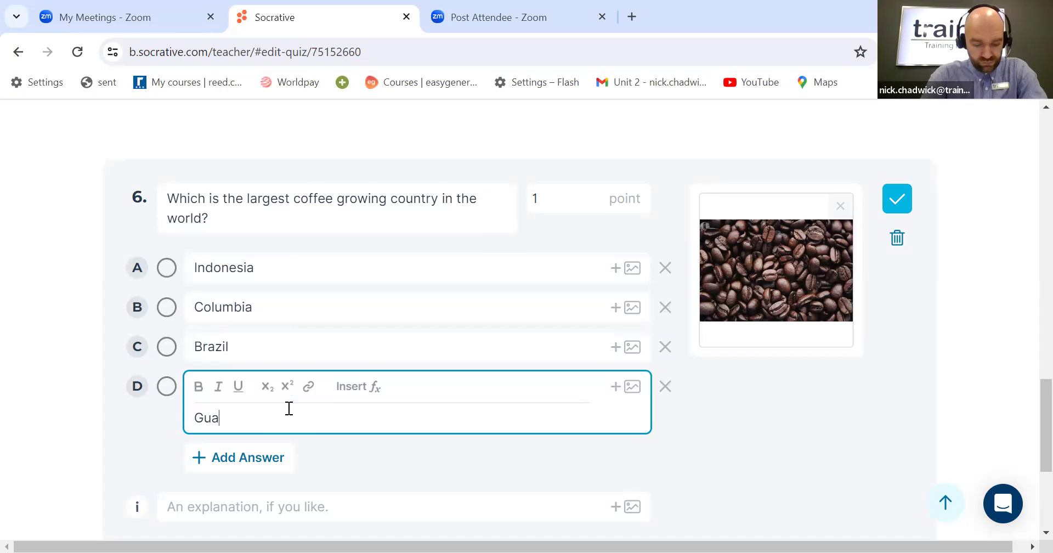
{"action": "type", "text": "temala"}
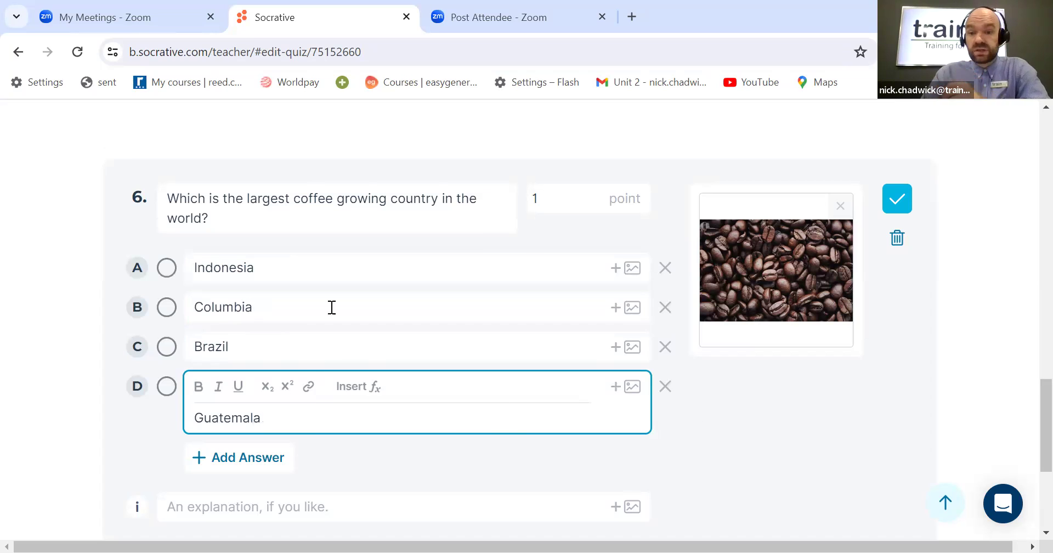
Step: Mark Brazil as the correct answer for question 6 and save the question
{"action": "left_click", "coordinate": [166, 351]}
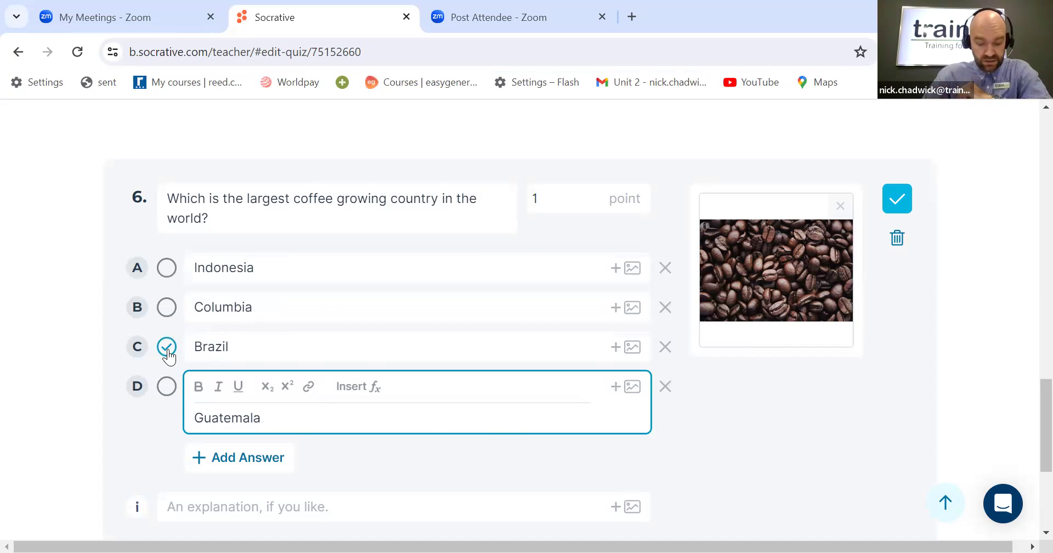
{"action": "left_click", "coordinate": [167, 352]}
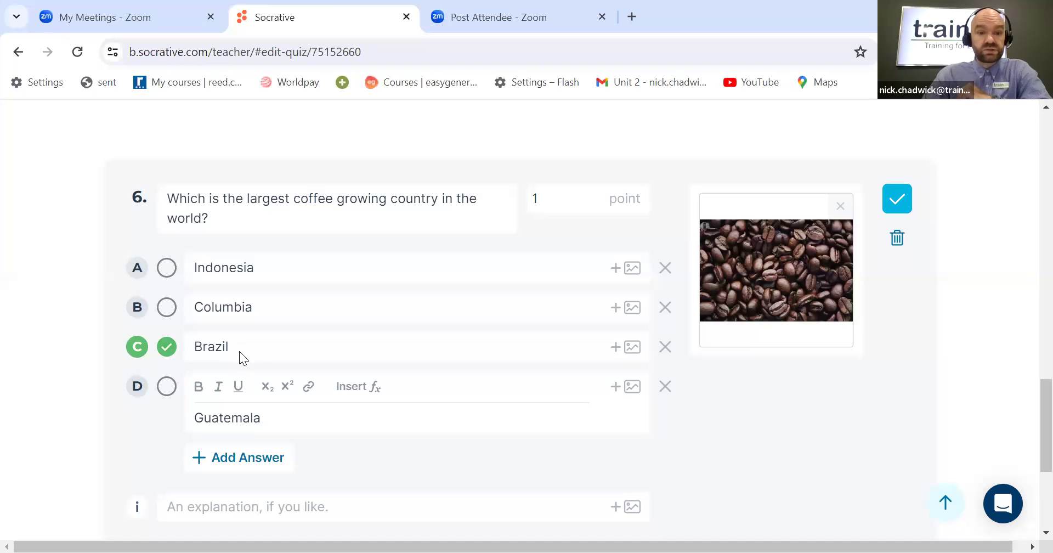
{"action": "left_click", "coordinate": [896, 203]}
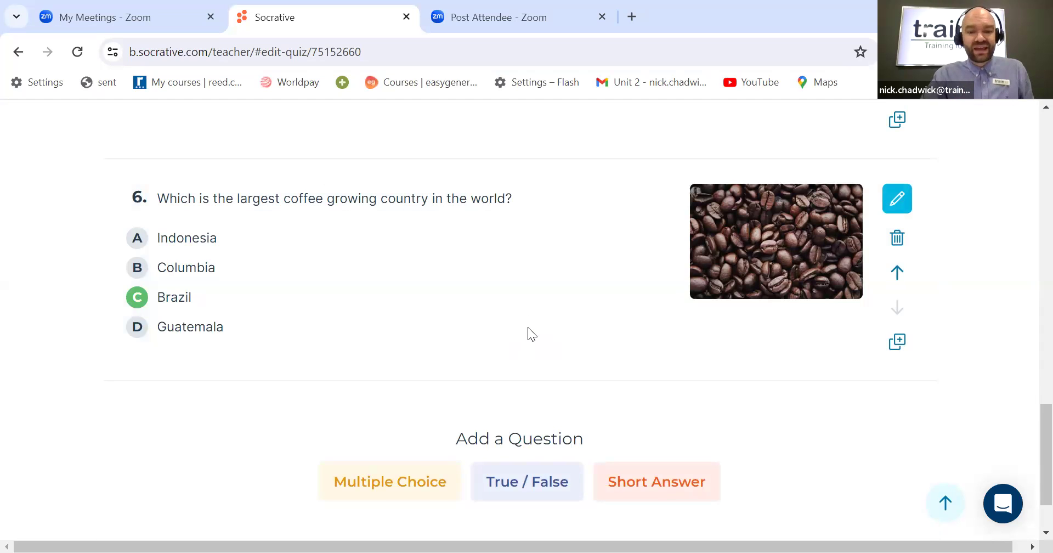
Step: Add a multiple-choice question 7 reading "Which state is Detroit in?"
{"action": "scroll", "coordinate": [528, 327], "scroll_direction": "down", "scroll_amount": 1}
{"action": "scroll", "coordinate": [493, 344], "scroll_direction": "up", "scroll_amount": 1}
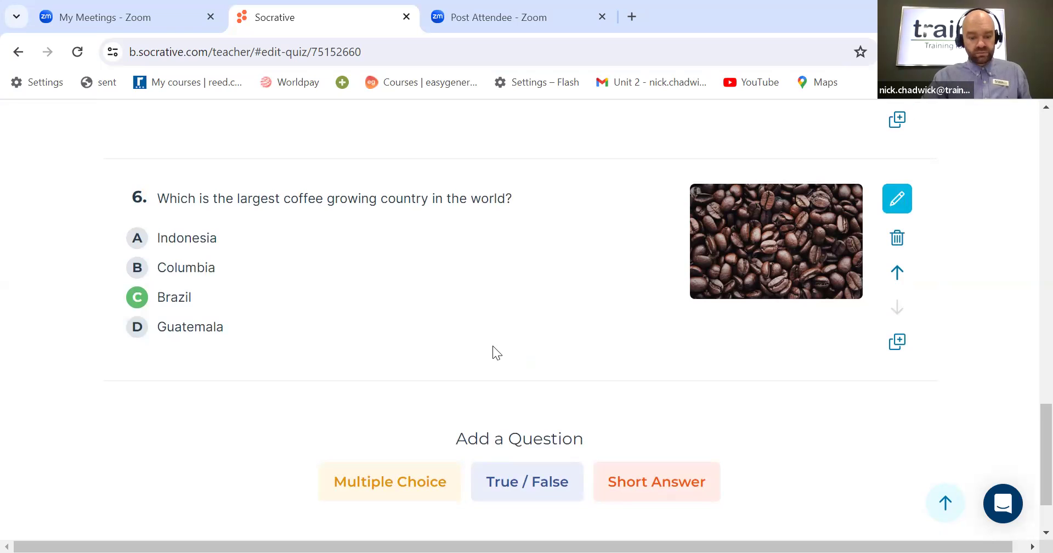
{"action": "scroll", "coordinate": [492, 346], "scroll_direction": "down", "scroll_amount": 1}
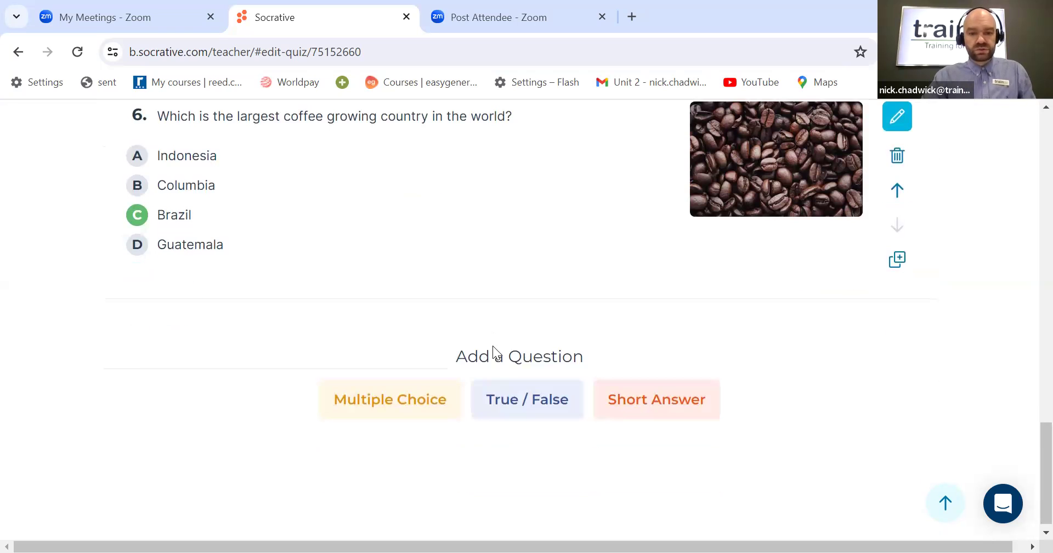
{"action": "left_click", "coordinate": [387, 399]}
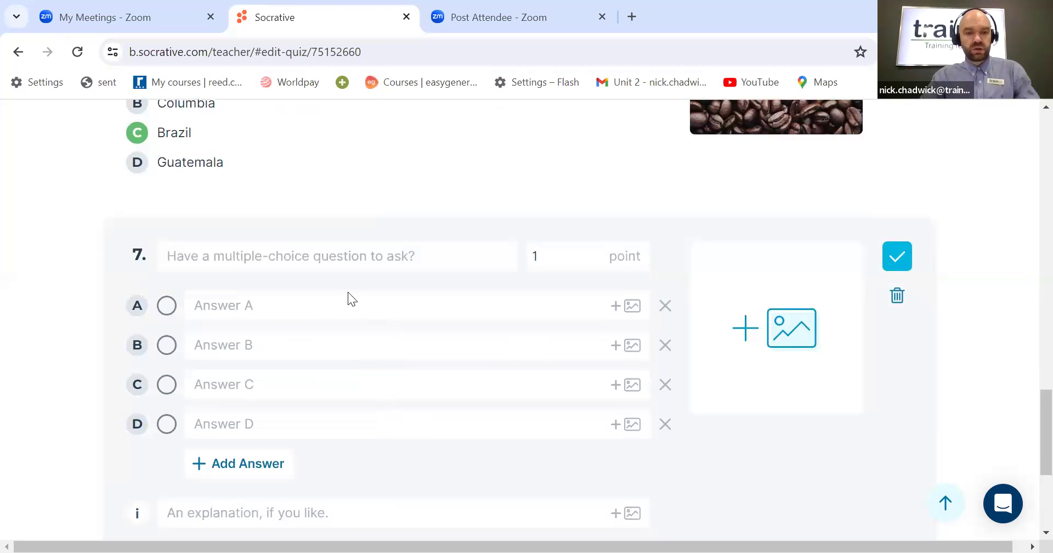
{"action": "scroll", "coordinate": [339, 299], "scroll_direction": "down", "scroll_amount": 1}
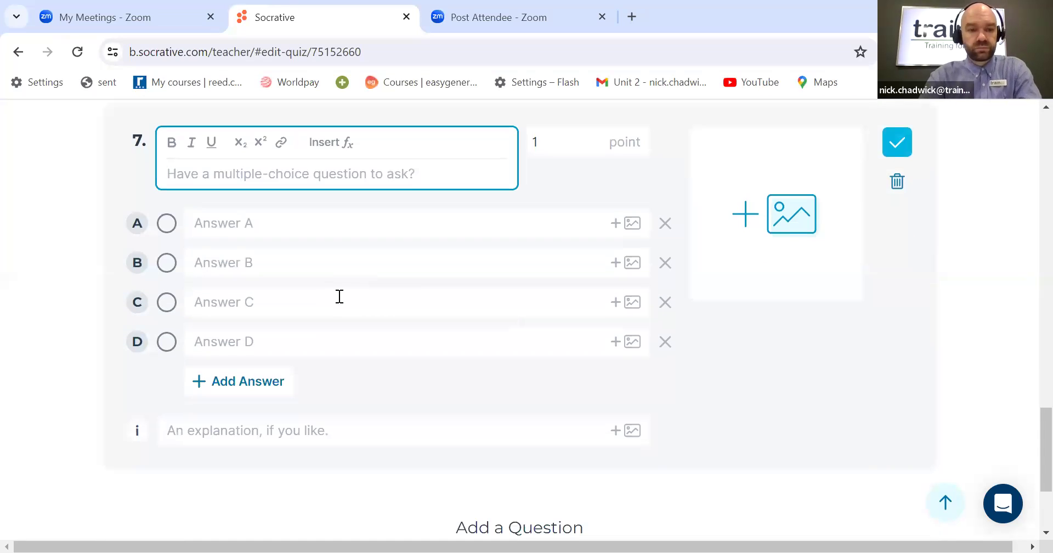
{"action": "type", "text": "Which state is "}
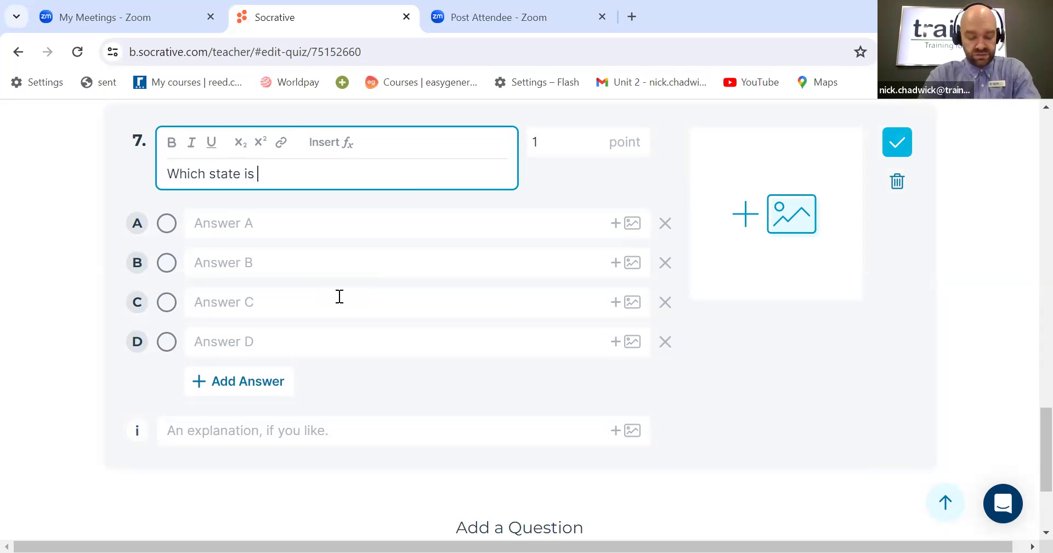
{"action": "type", "text": "Detroit "}
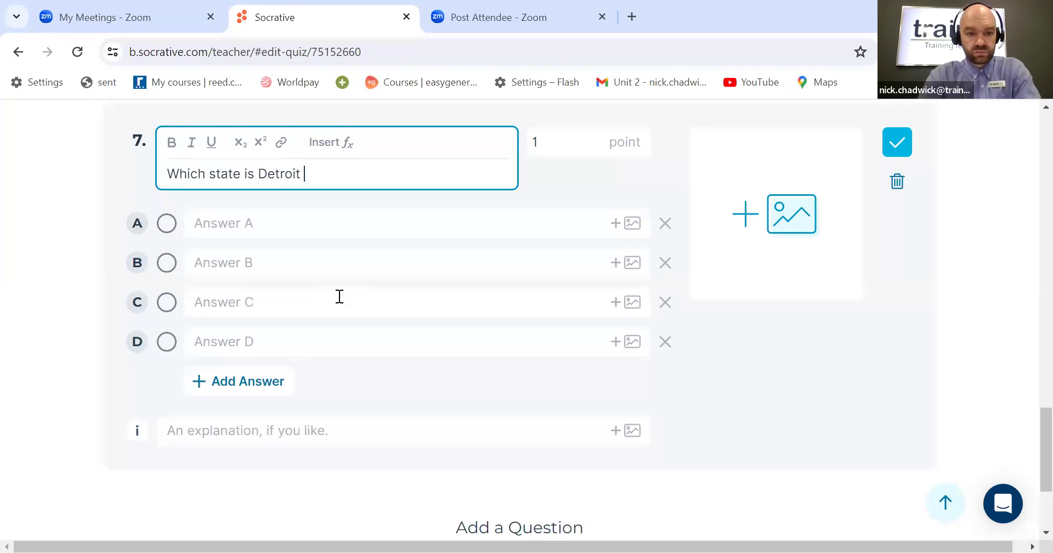
{"action": "type", "text": "in?"}
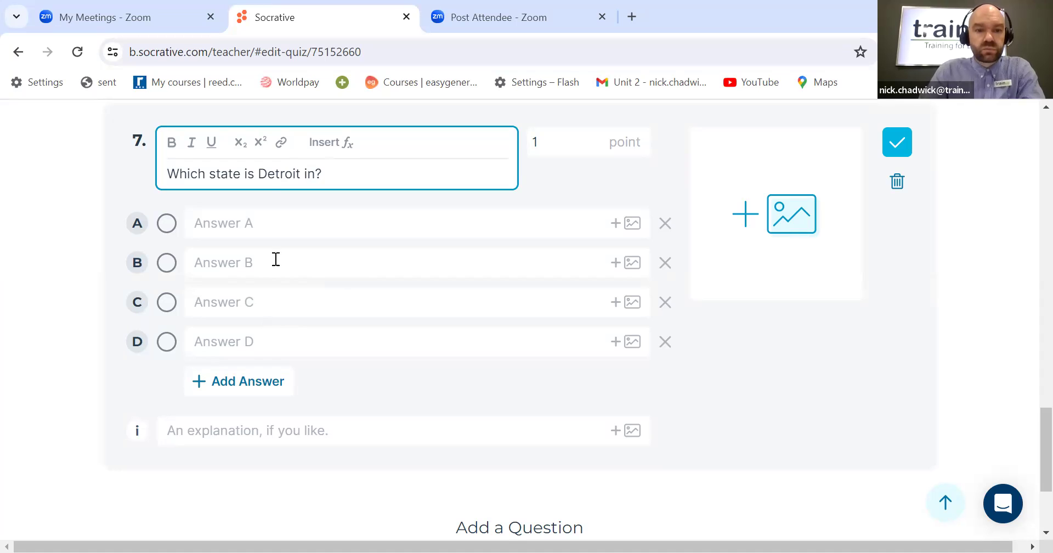
Step: Attach the Detroit image from the Socrative Photos folder to question 7
{"action": "left_click", "coordinate": [781, 223]}
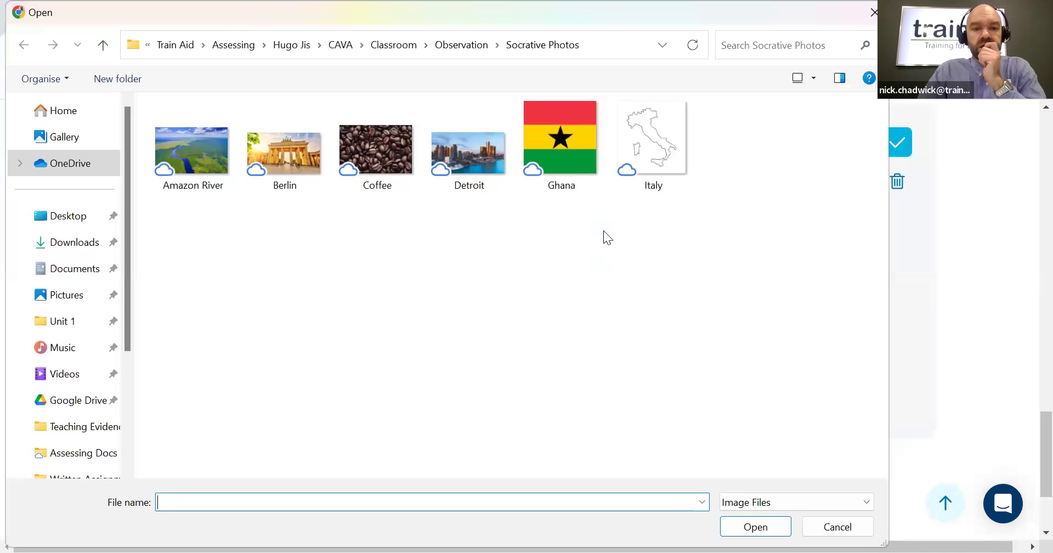
{"action": "left_click", "coordinate": [482, 168]}
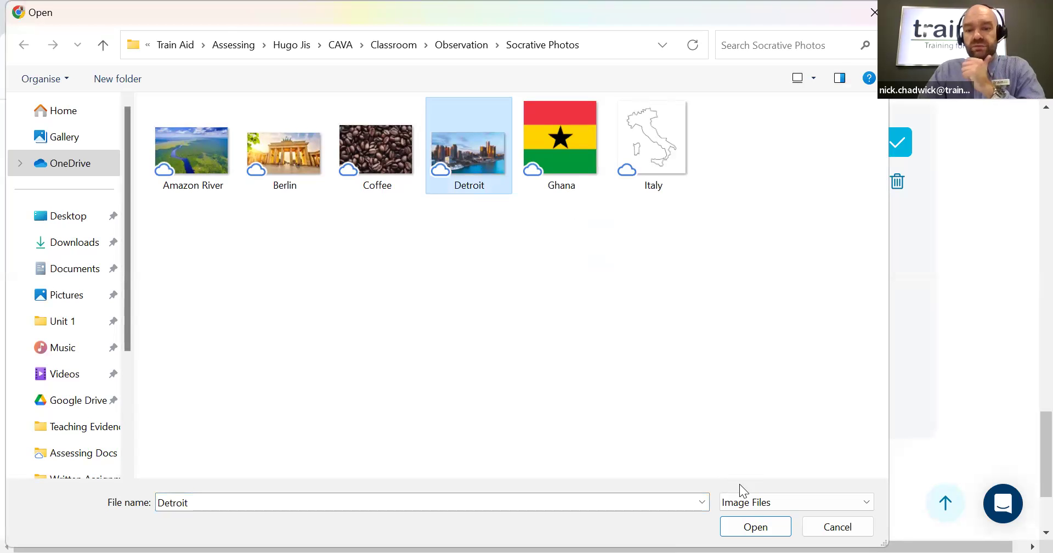
{"action": "left_click", "coordinate": [759, 525]}
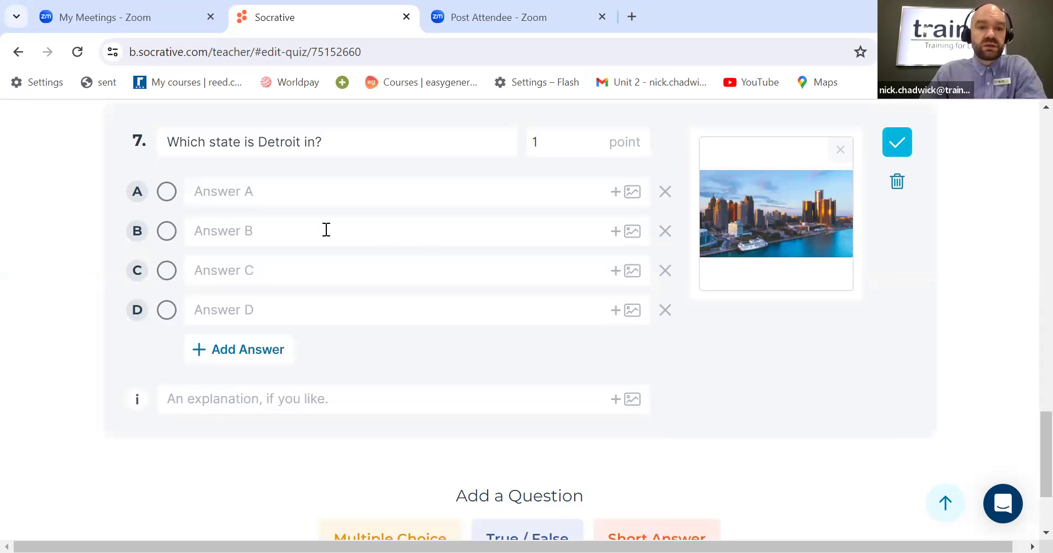
Step: Fill in question 7's answers A to D as Indiana, Ohio, Minnesota and Michigan
{"action": "left_click", "coordinate": [306, 196]}
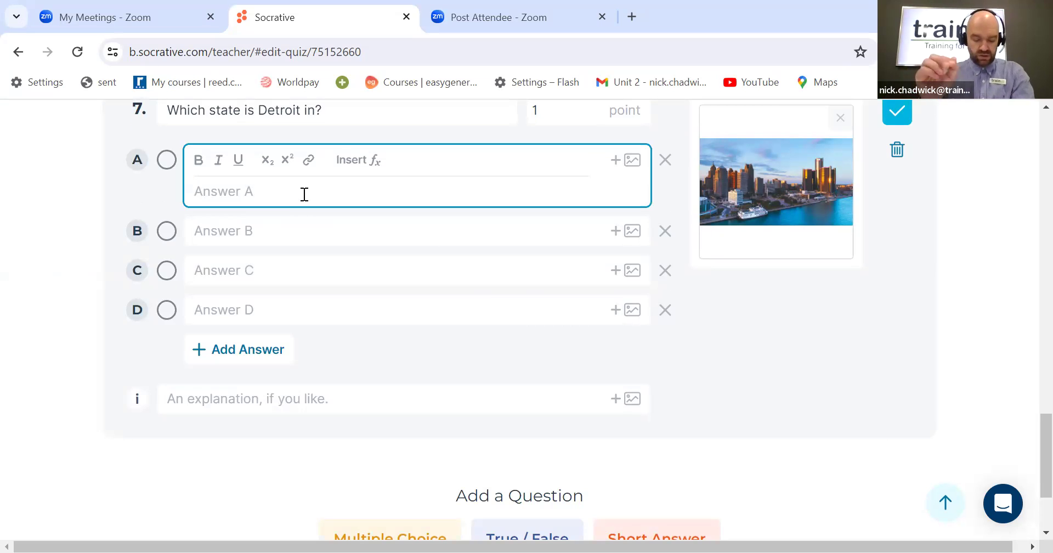
{"action": "type", "text": "I"}
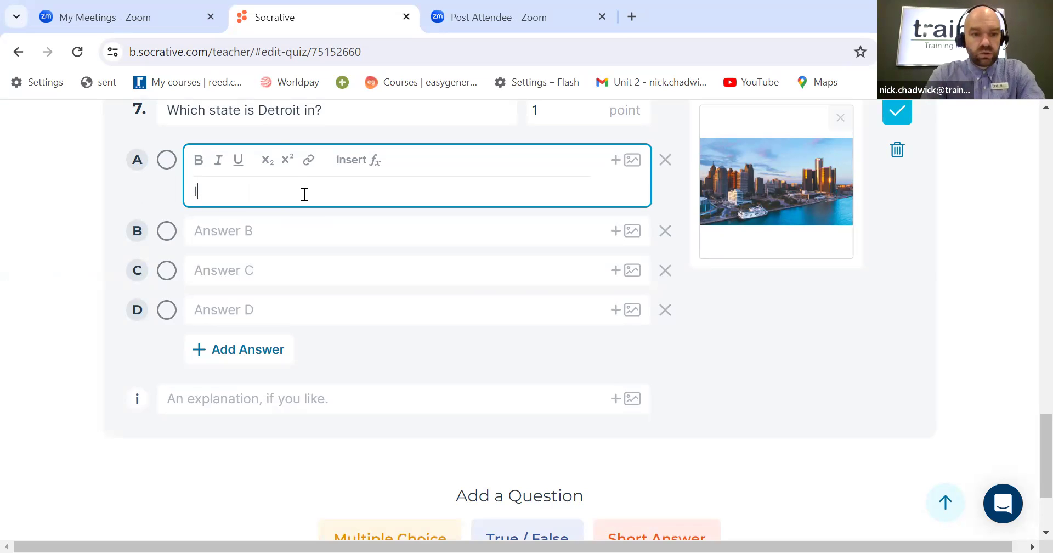
{"action": "type", "text": "ndiana"}
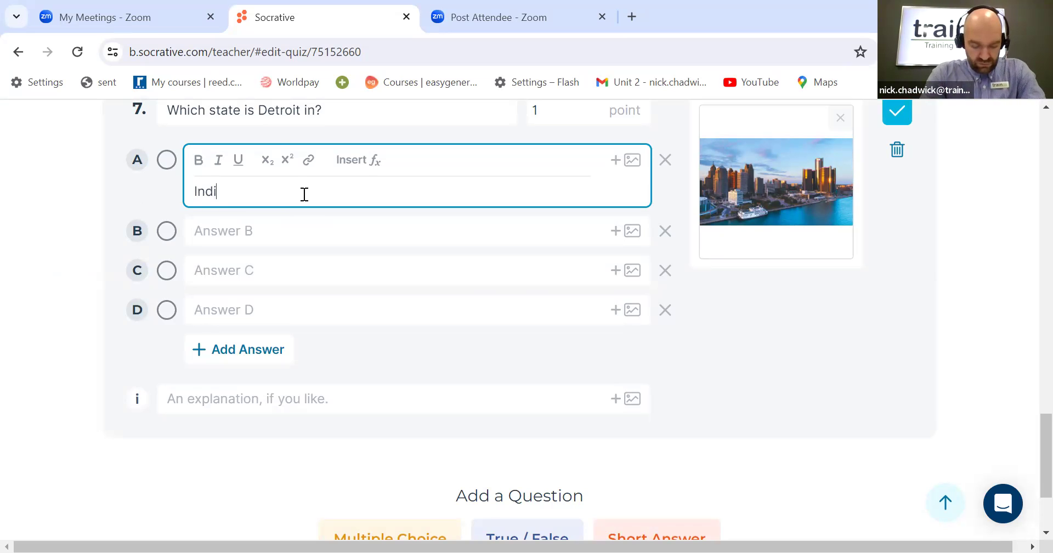
{"action": "left_click", "coordinate": [294, 240]}
{"action": "type", "text": "Ohio"}
{"action": "left_click", "coordinate": [232, 281]}
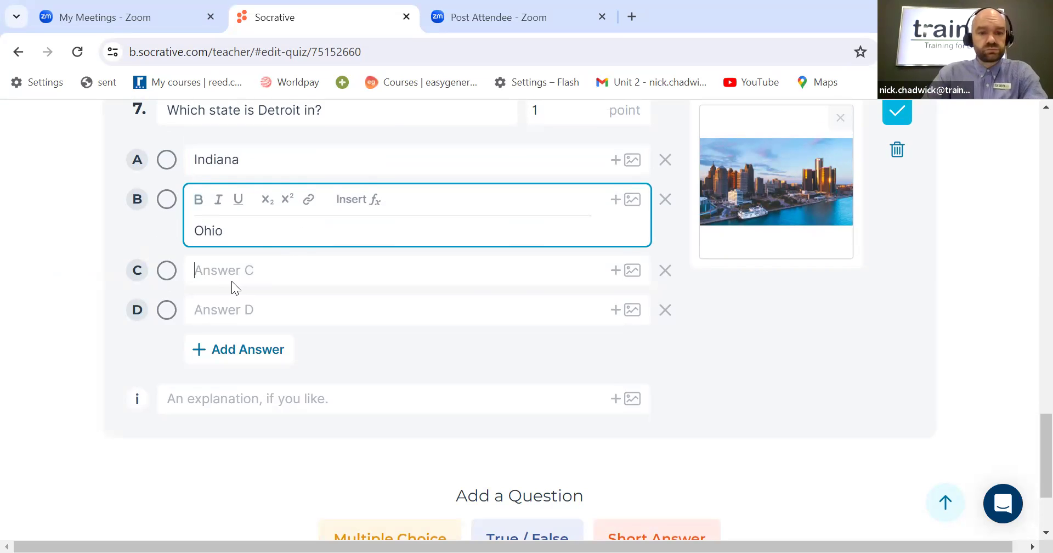
{"action": "type", "text": "M"}
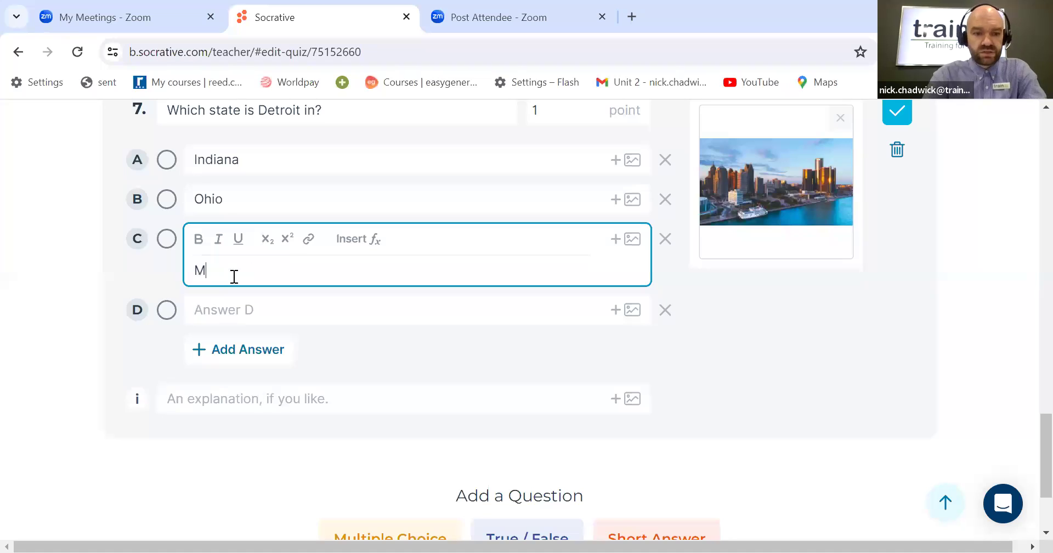
{"action": "type", "text": "innesota"}
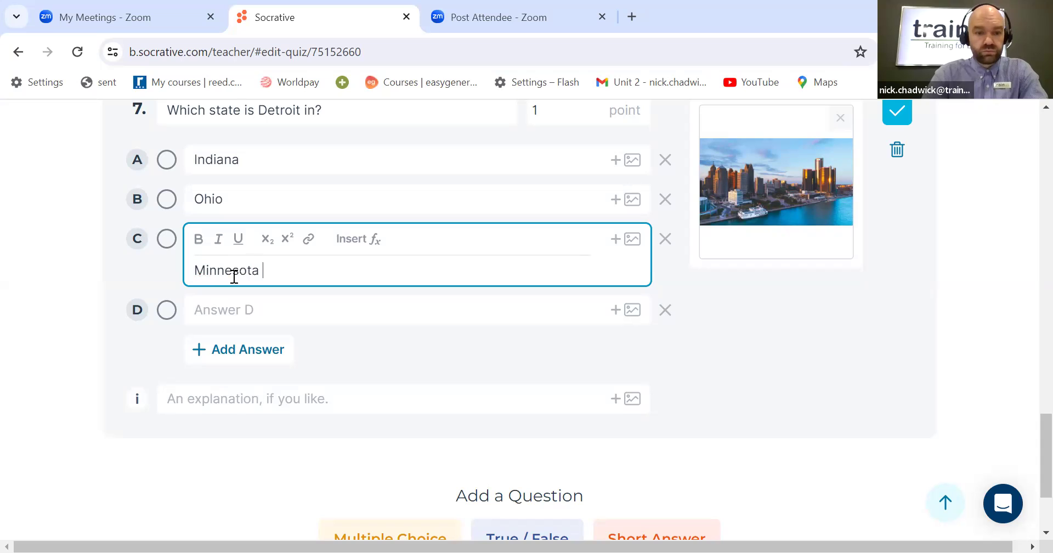
{"action": "left_click", "coordinate": [275, 308]}
{"action": "type", "text": "Michigan"}
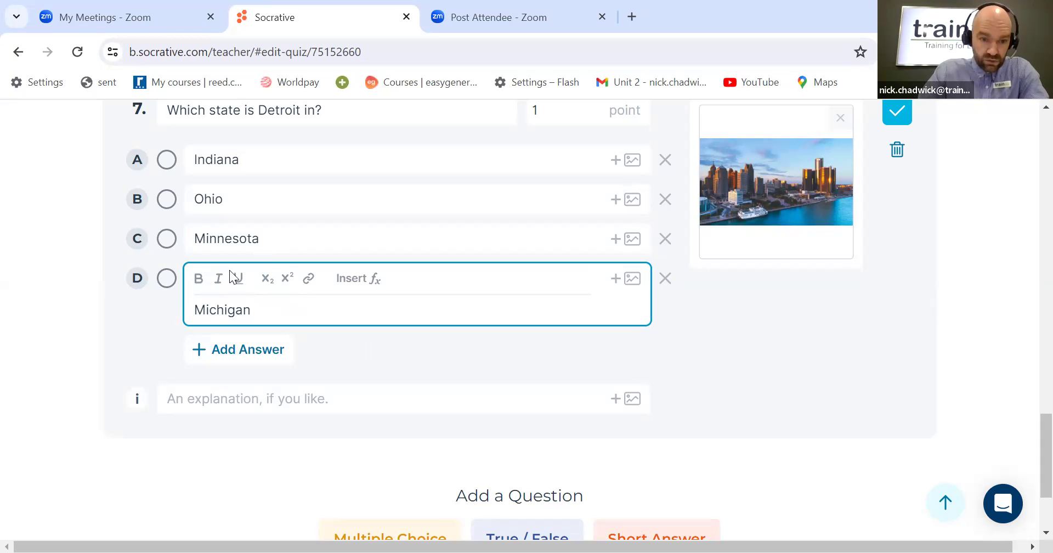
Step: Mark Michigan as the correct answer for question 7
{"action": "left_click", "coordinate": [167, 280]}
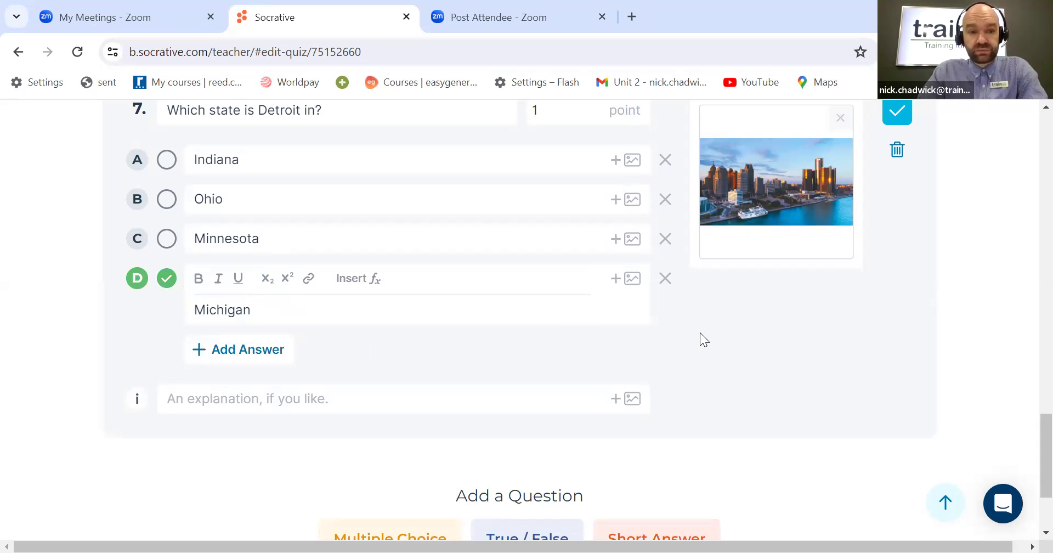
{"action": "scroll", "coordinate": [700, 332], "scroll_direction": "up", "scroll_amount": 1}
{"action": "scroll", "coordinate": [699, 336], "scroll_direction": "down", "scroll_amount": 3}
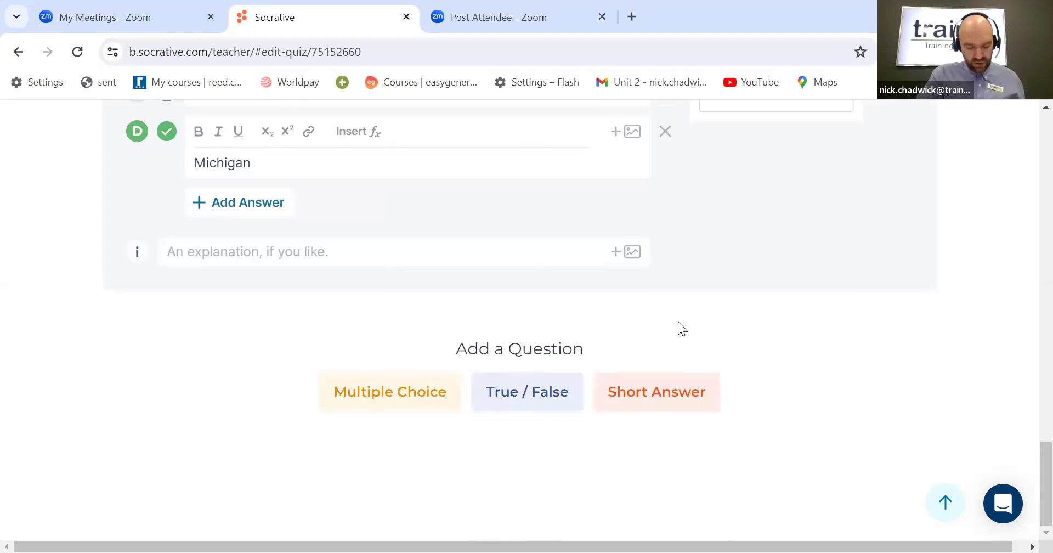
Step: Add a multiple-choice question 8 reading "Name the country this flag belongs to"
{"action": "left_click", "coordinate": [390, 393]}
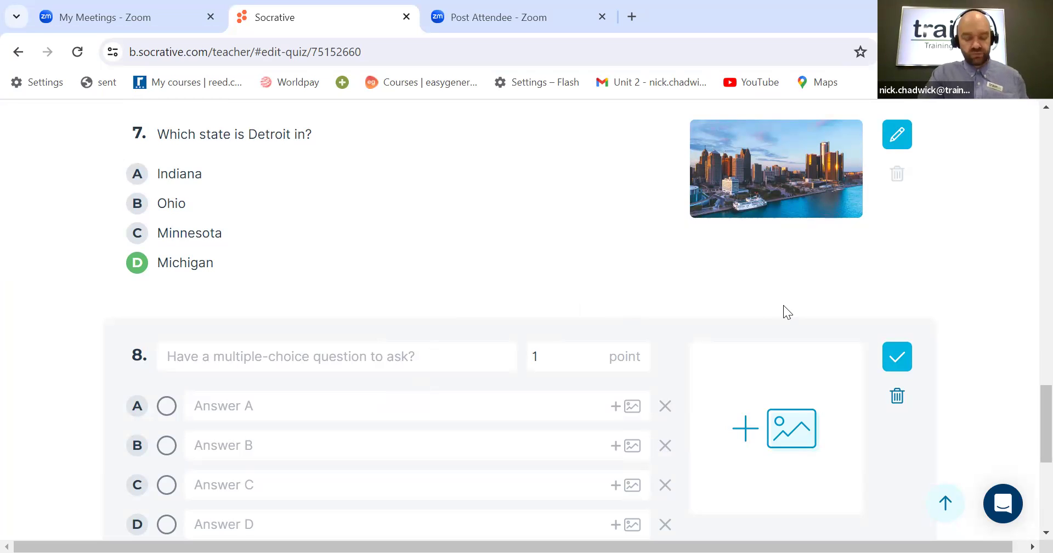
{"action": "left_click", "coordinate": [350, 353]}
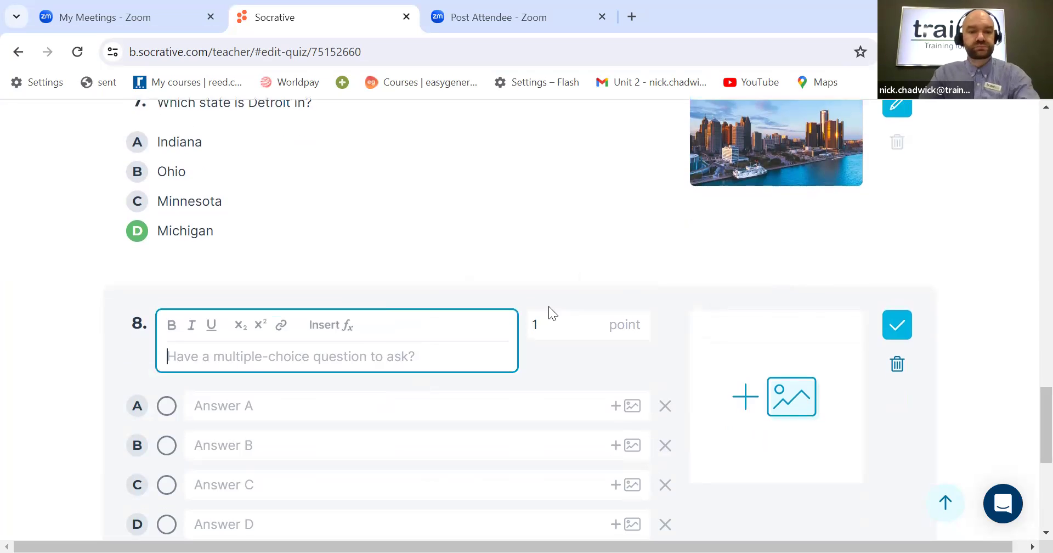
{"action": "type", "text": "Name "}
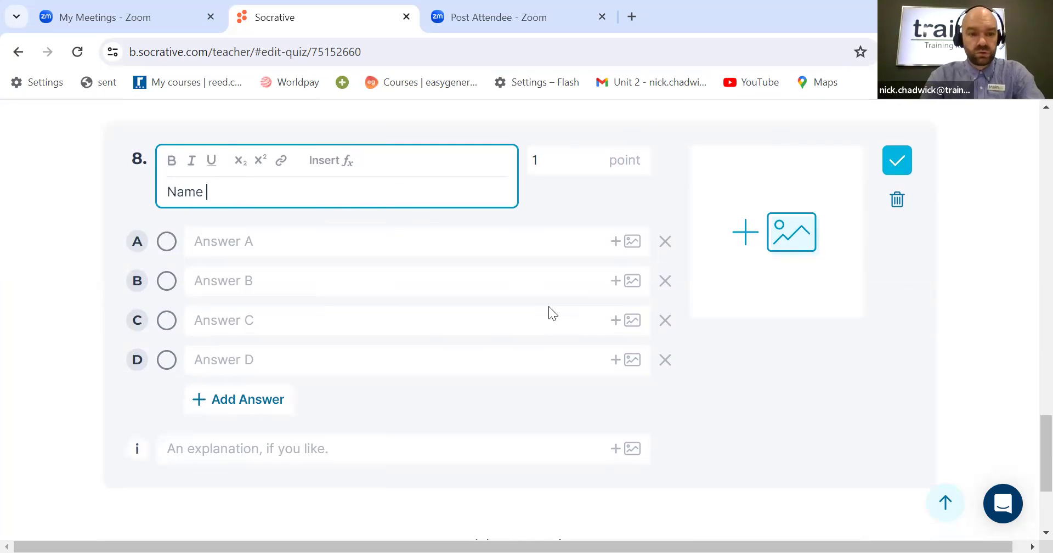
{"action": "type", "text": "the co"}
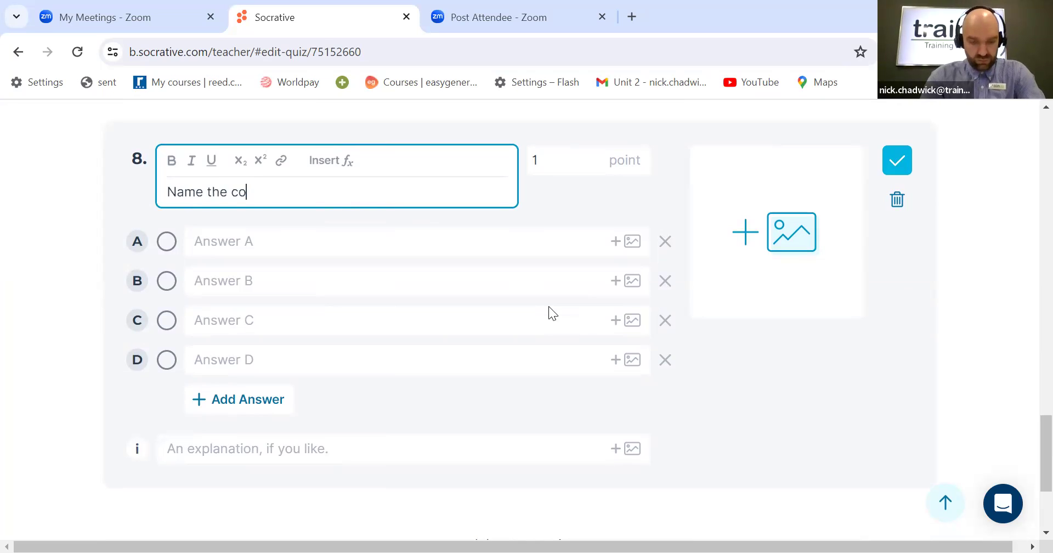
{"action": "type", "text": "untry this flag belongs to"}
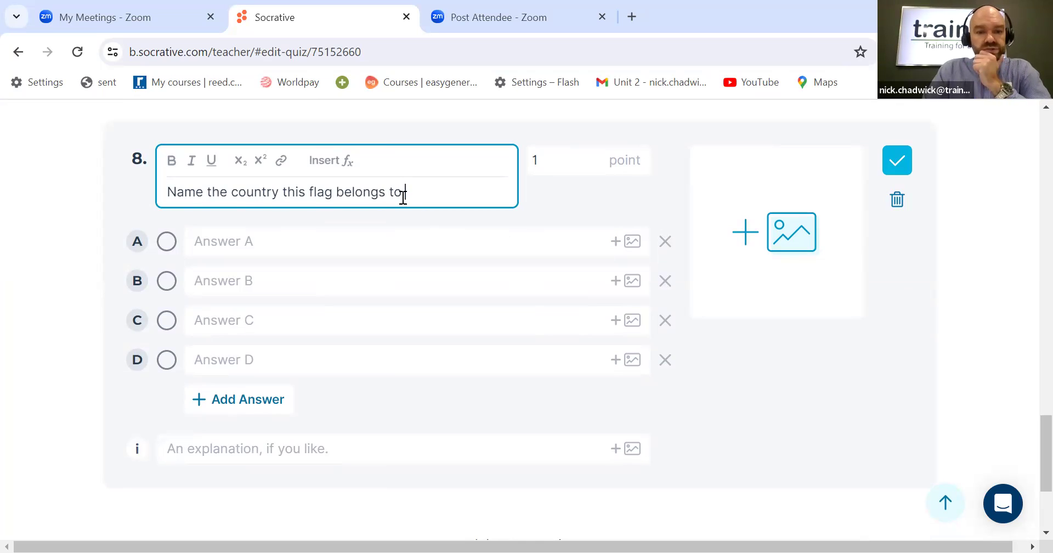
Step: Make question 8's text bold, italic and underlined, and end it with a question mark
{"action": "left_click_drag", "start_coordinate": [403, 197], "coordinate": [183, 203]}
{"action": "left_click", "coordinate": [171, 161]}
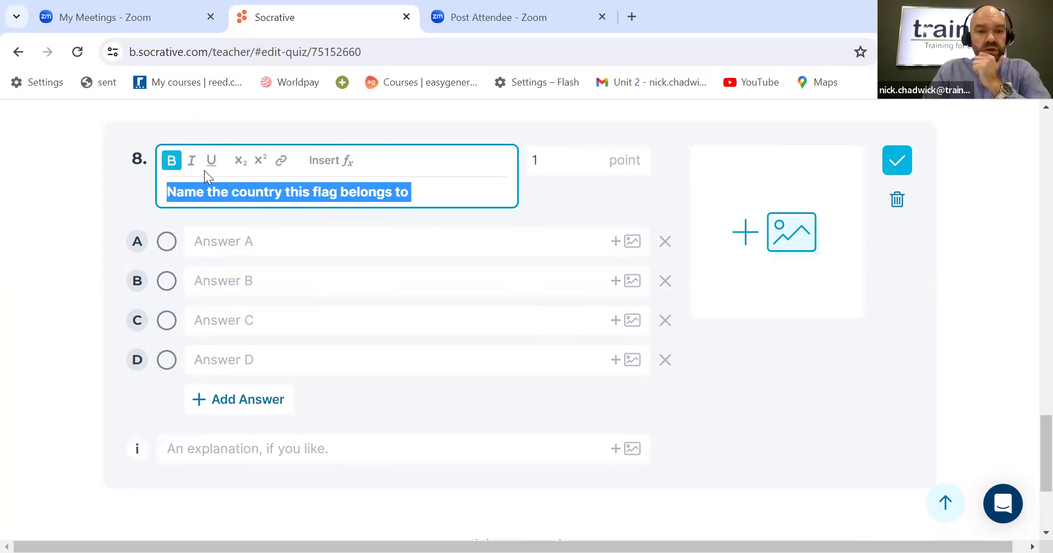
{"action": "left_click", "coordinate": [196, 164]}
{"action": "left_click", "coordinate": [432, 190]}
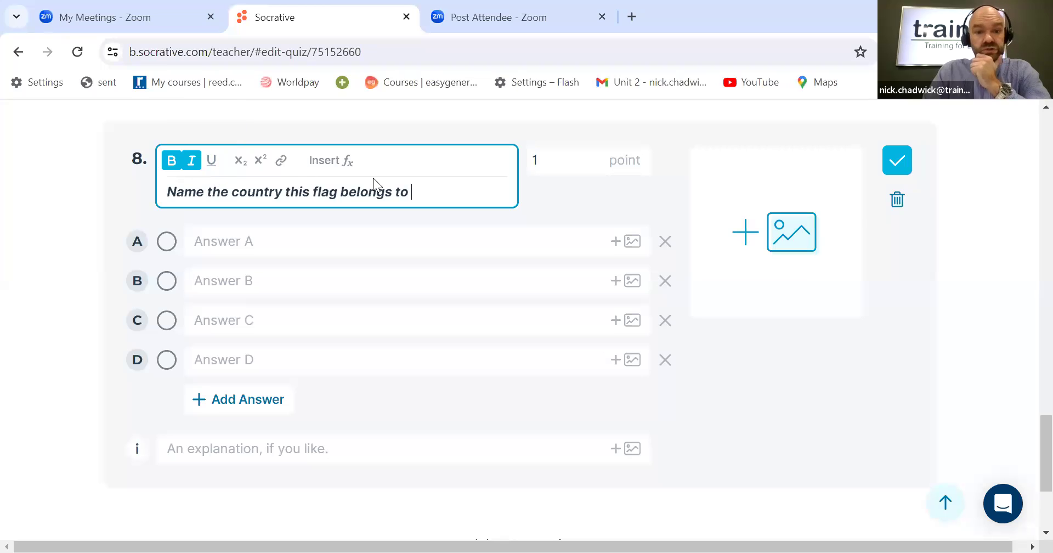
{"action": "triple_click", "coordinate": [199, 188]}
{"action": "left_click", "coordinate": [212, 165]}
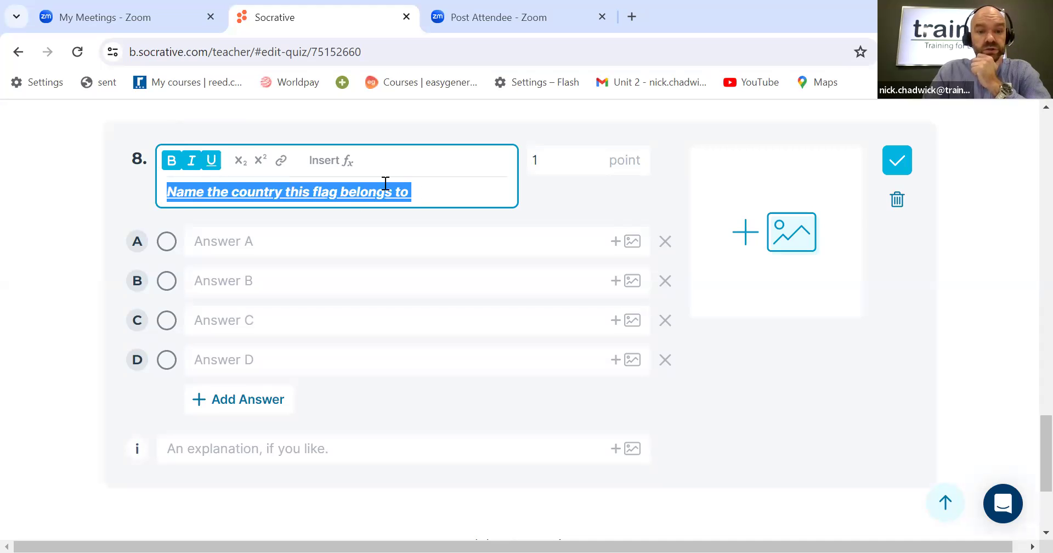
{"action": "left_click", "coordinate": [433, 191]}
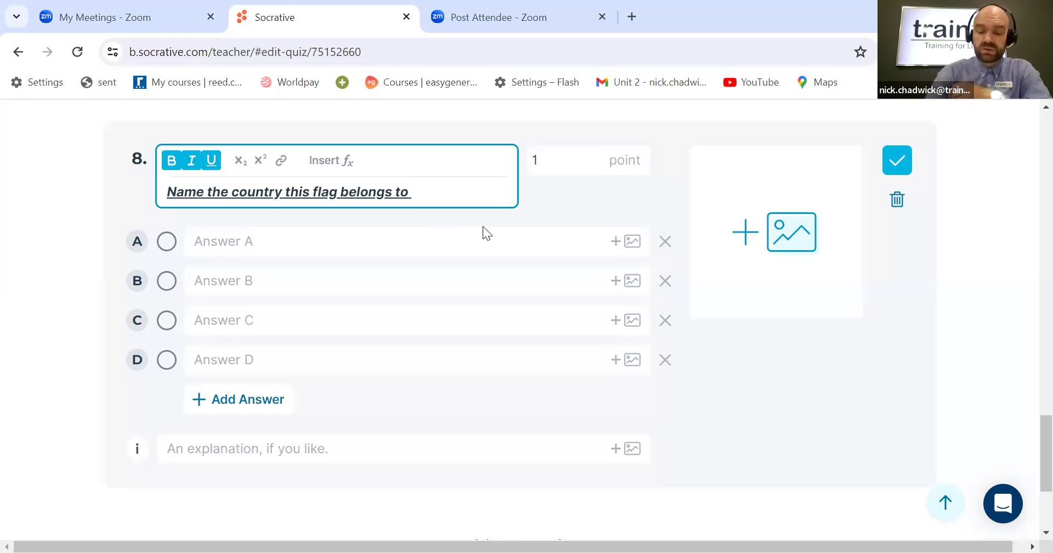
{"action": "type", "text": "?"}
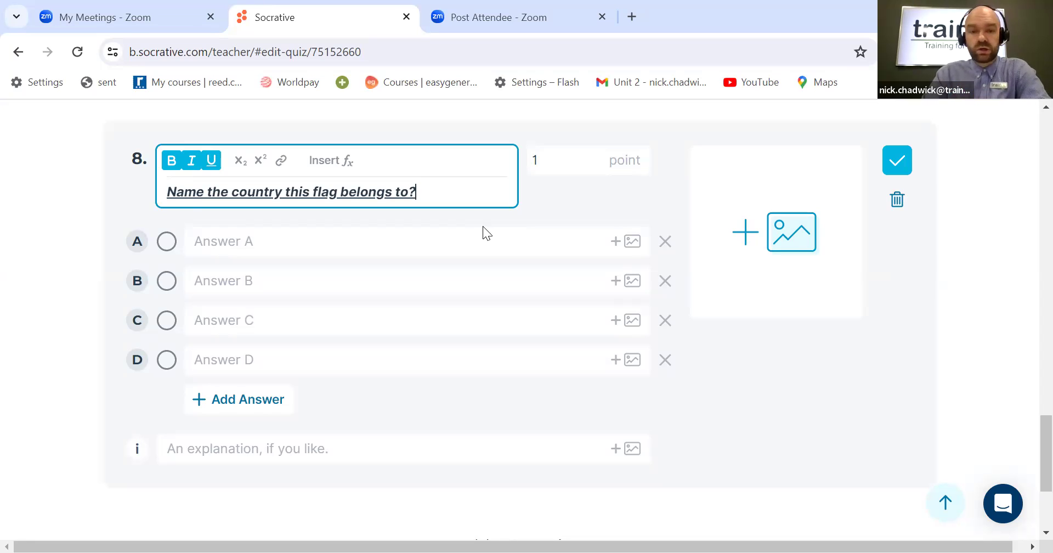
Step: Attach the Ghana image from the Socrative Photos folder to question 8
{"action": "left_click", "coordinate": [784, 237]}
{"action": "left_click", "coordinate": [781, 232]}
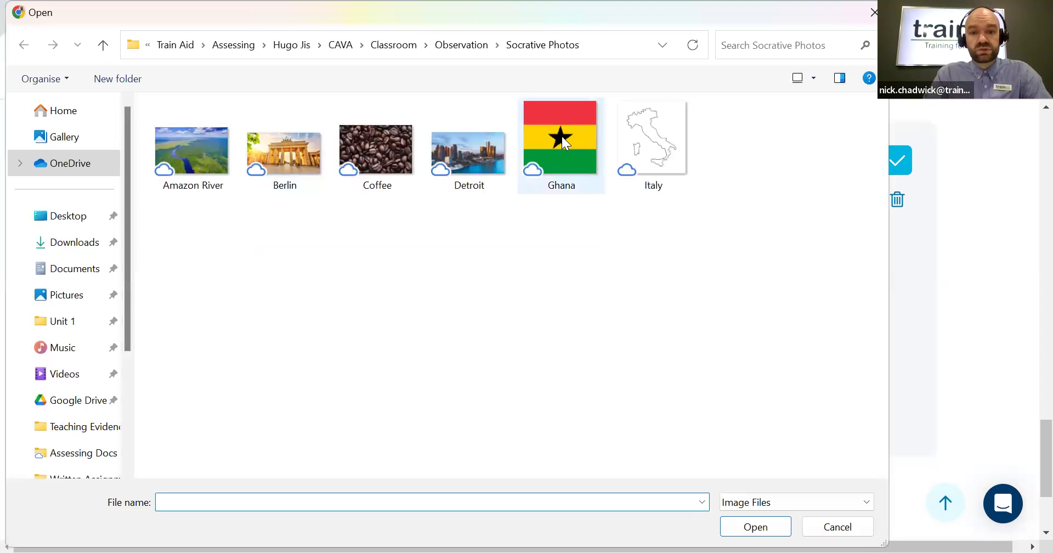
{"action": "left_click", "coordinate": [568, 141]}
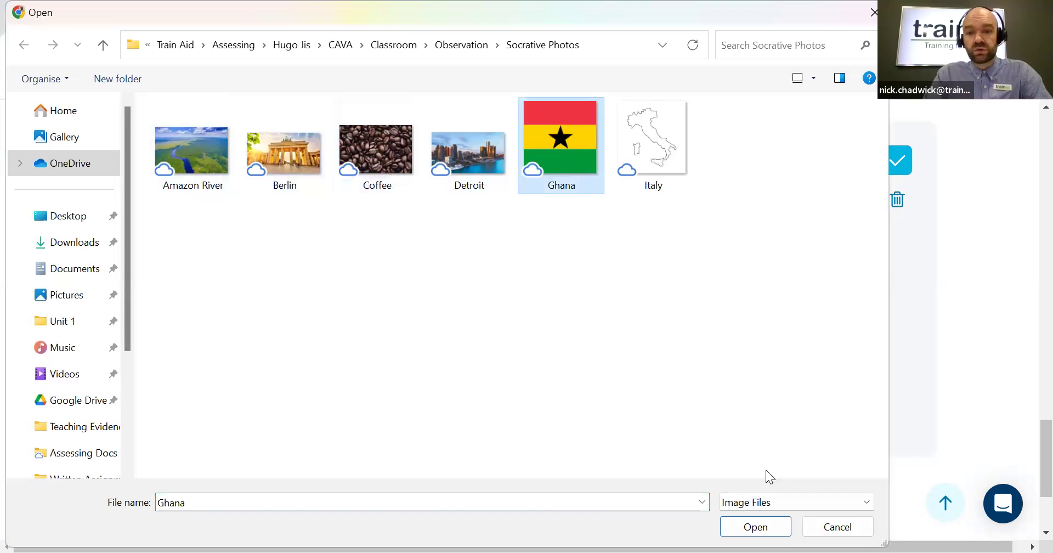
{"action": "left_click", "coordinate": [761, 528]}
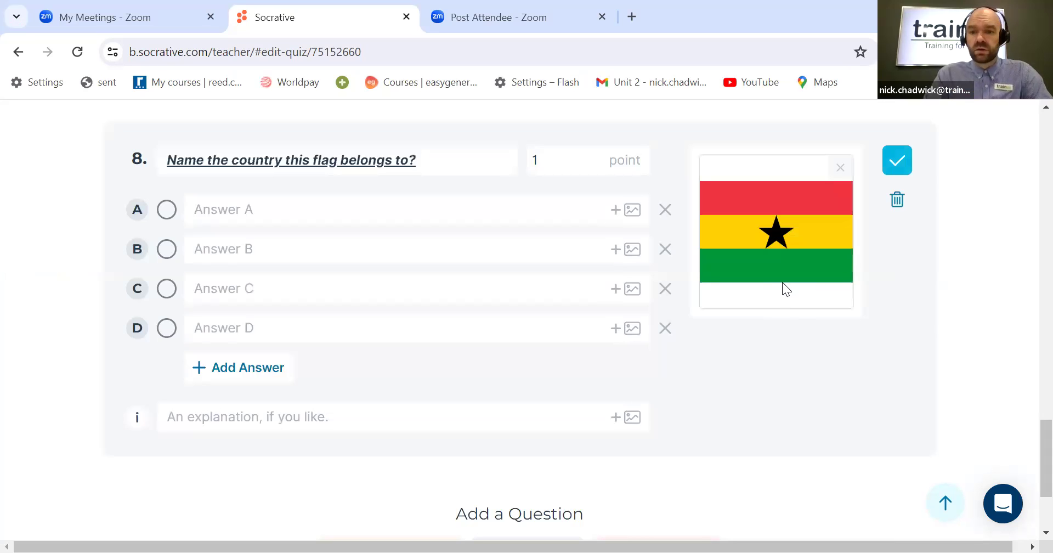
Step: Enter question 8's answers A and B as Ivory coast and Nigeria
{"action": "left_click", "coordinate": [297, 209]}
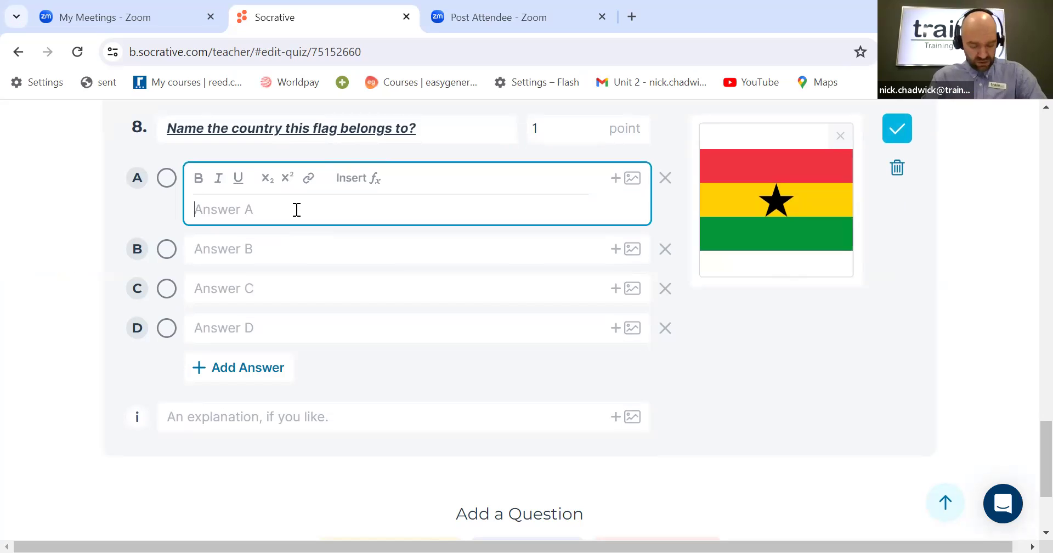
{"action": "type", "text": "I"}
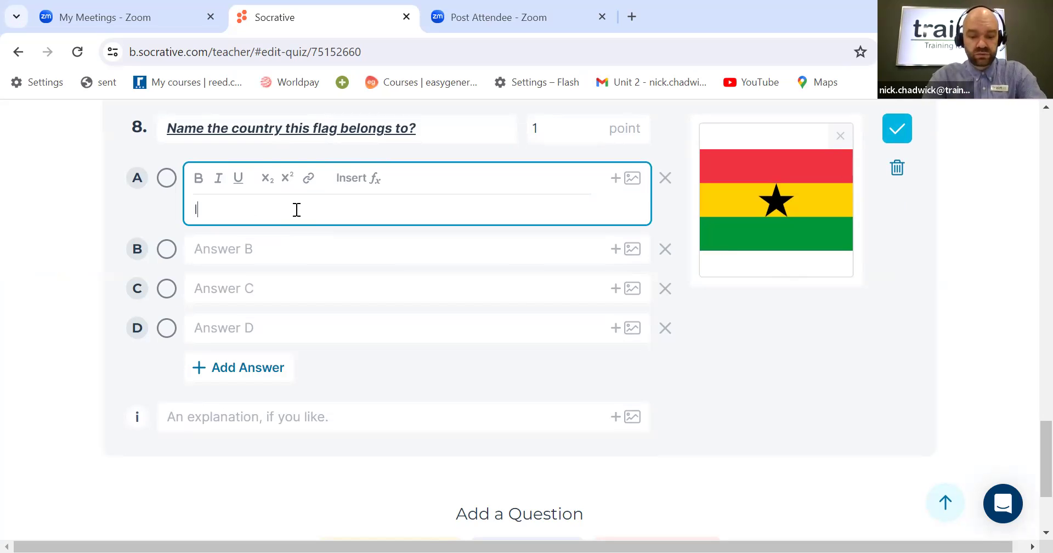
{"action": "type", "text": "vor"}
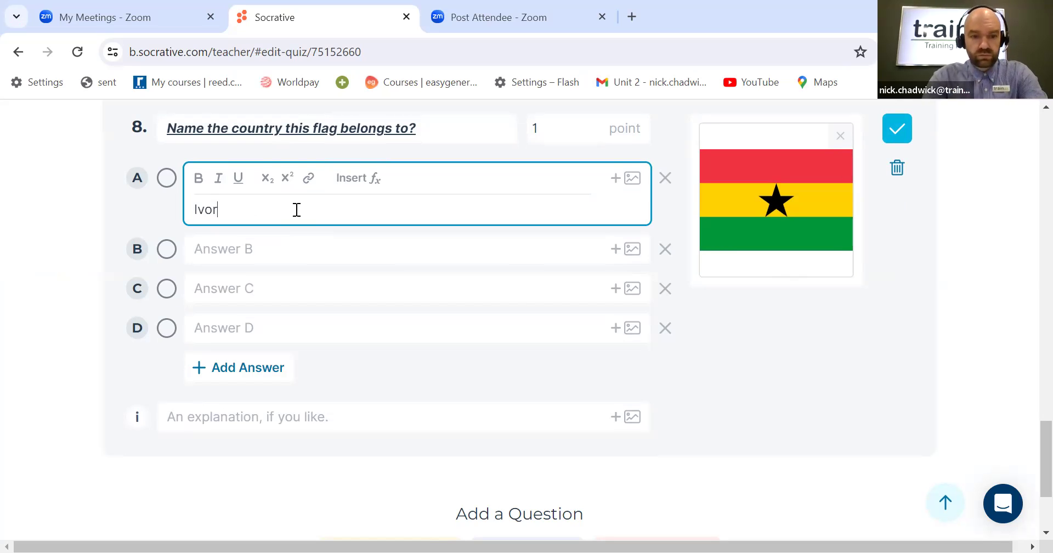
{"action": "type", "text": "y coast"}
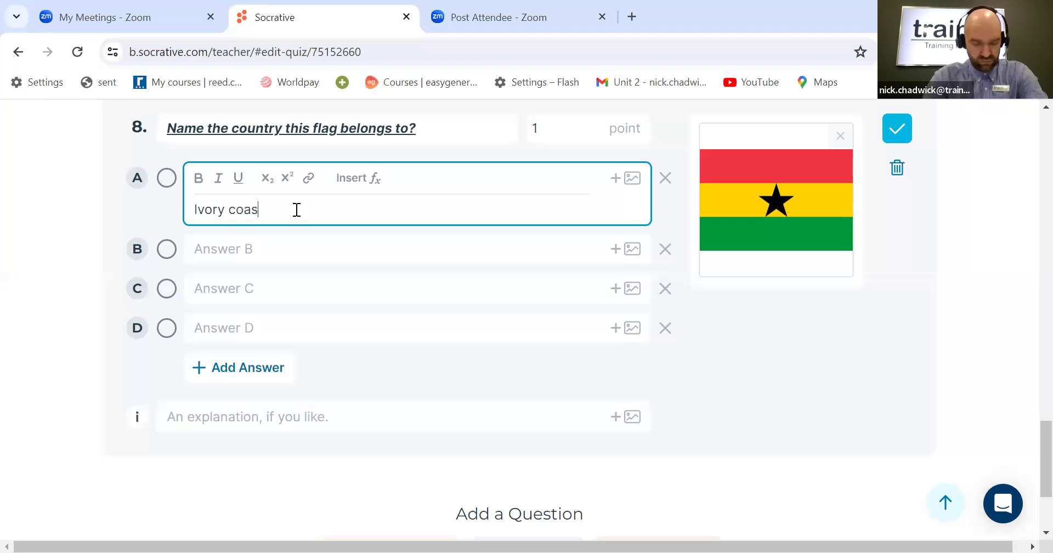
{"action": "left_click", "coordinate": [274, 245]}
{"action": "type", "text": "Nigeria"}
Step: Enter question 8's answers C and D as Tunisia and Ghana
{"action": "left_click", "coordinate": [330, 287]}
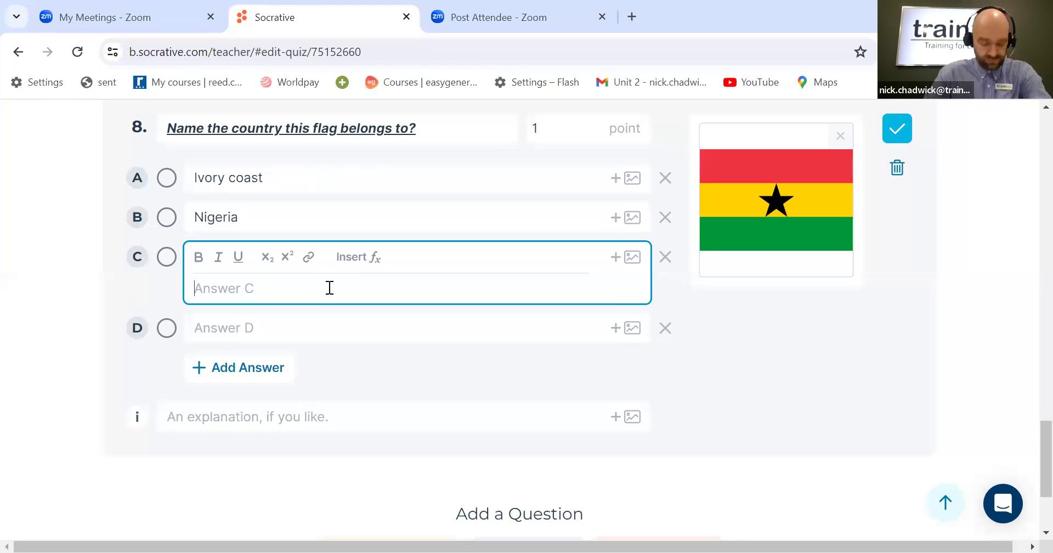
{"action": "type", "text": "Tu"}
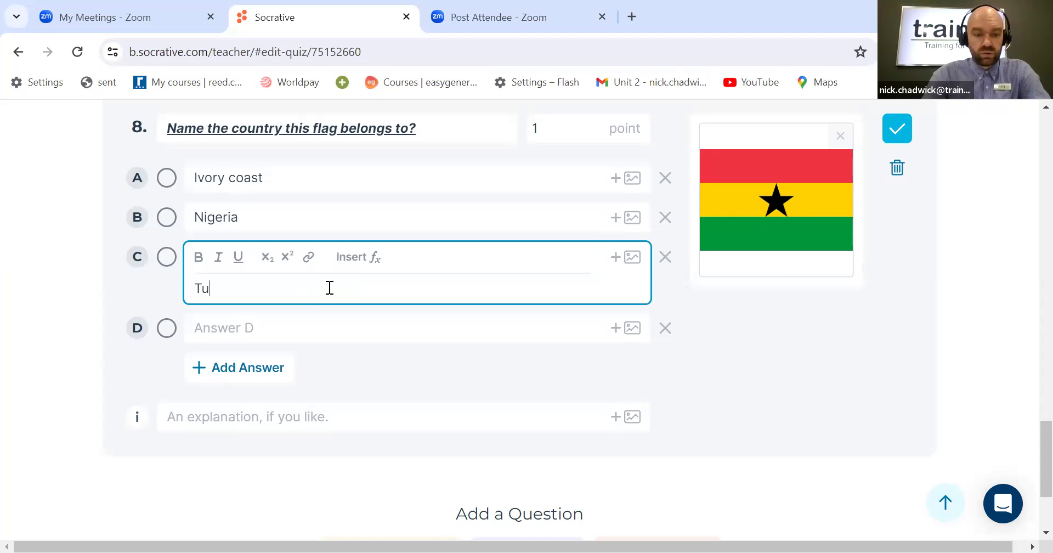
{"action": "type", "text": "nisia"}
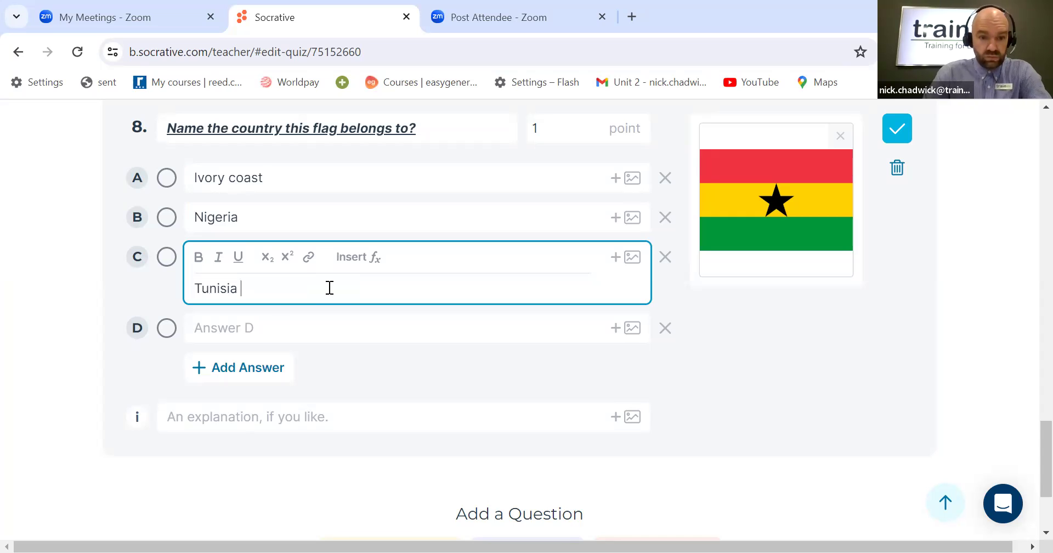
{"action": "left_click", "coordinate": [271, 331]}
{"action": "type", "text": "G"}
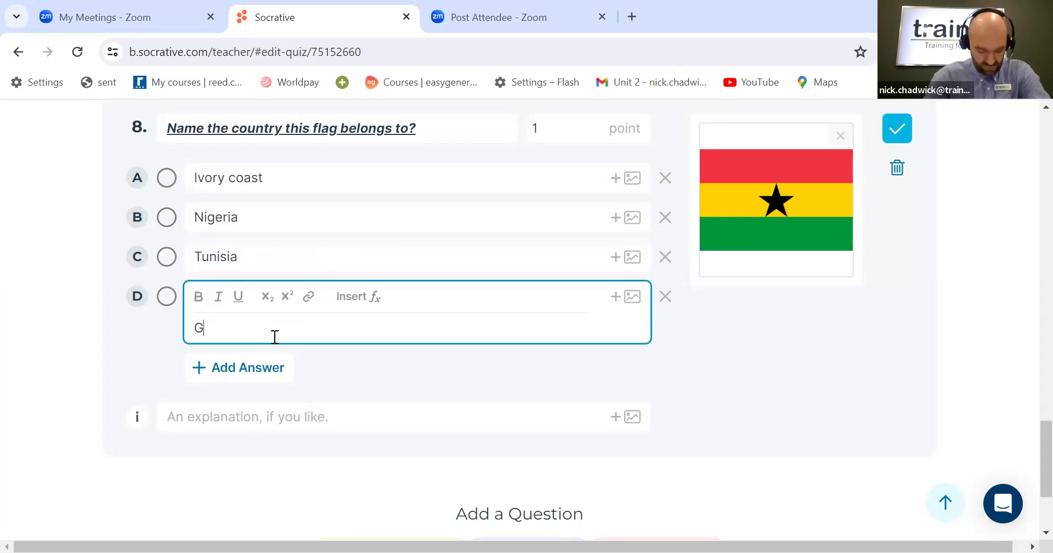
{"action": "type", "text": "hana"}
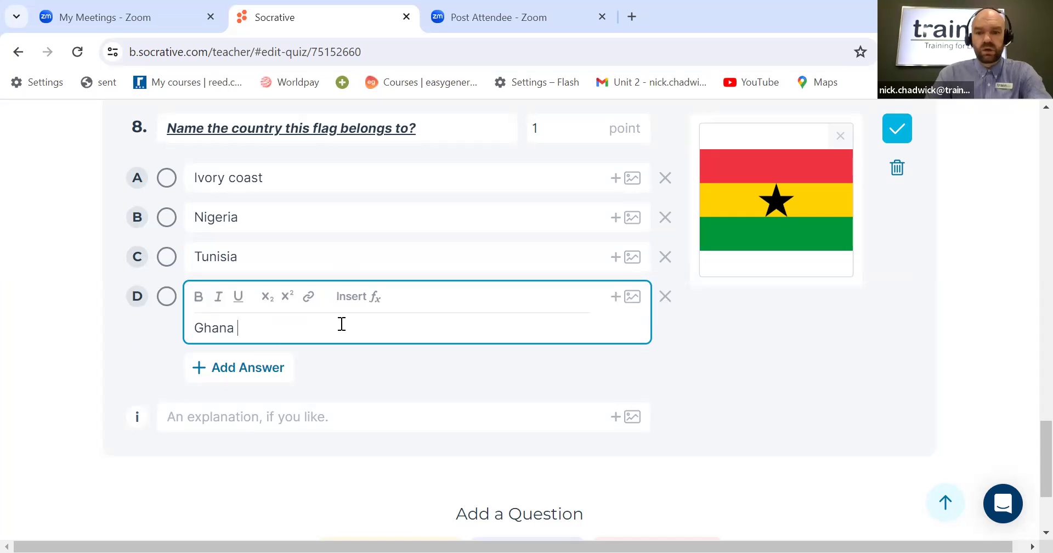
{"action": "left_click", "coordinate": [786, 338]}
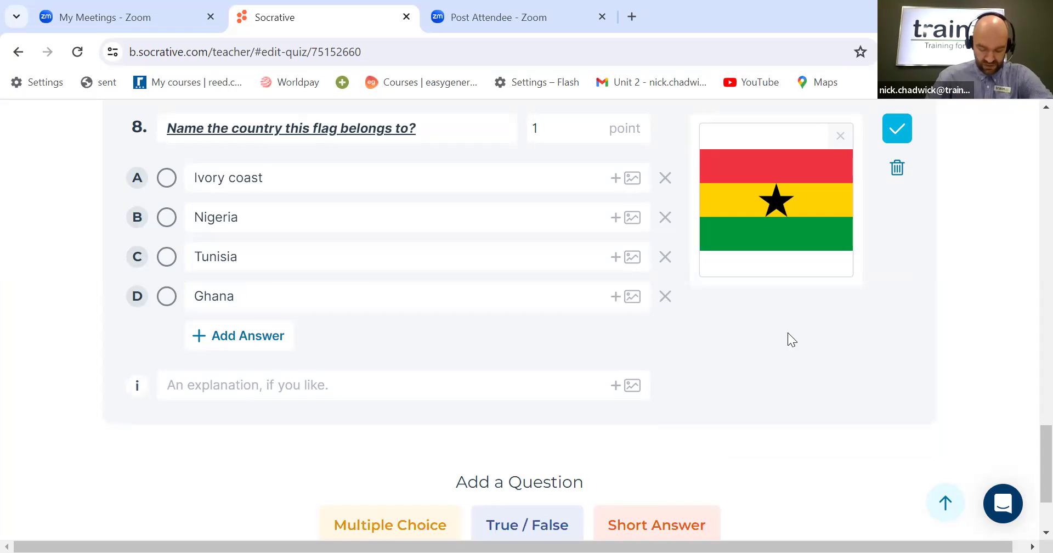
Step: Mark Ghana as question 8's correct answer and save the question
{"action": "left_click", "coordinate": [167, 297]}
{"action": "scroll", "coordinate": [764, 318], "scroll_direction": "up", "scroll_amount": 2}
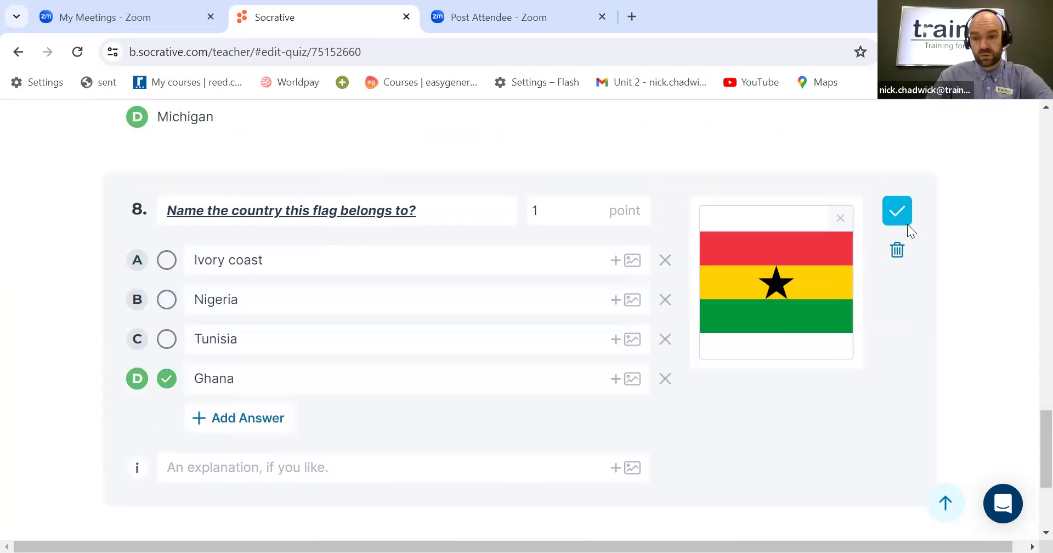
{"action": "left_click", "coordinate": [899, 220]}
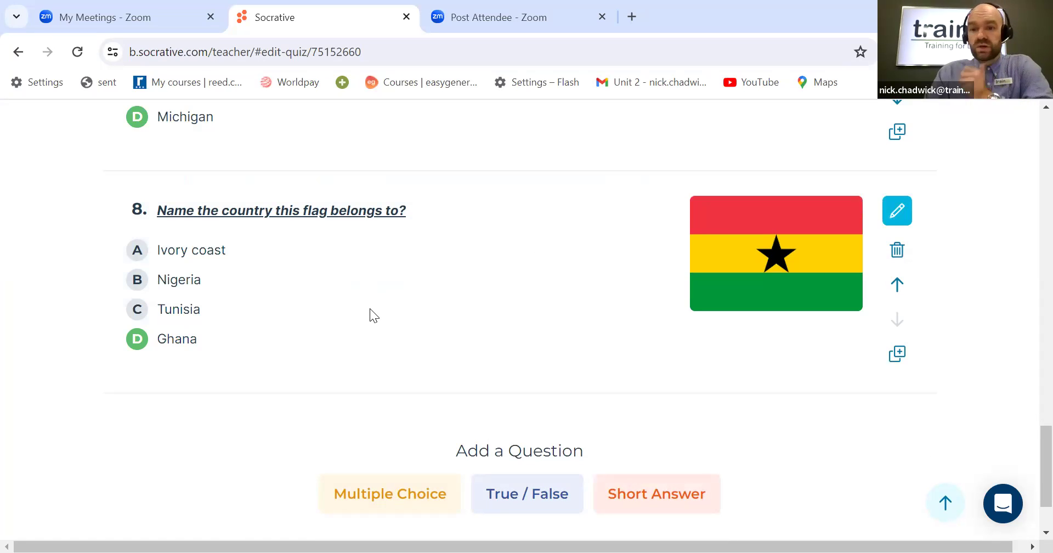
Step: Add multiple-choice question 9 with the text "What is the capital of Germany?"
{"action": "scroll", "coordinate": [371, 310], "scroll_direction": "up", "scroll_amount": 3}
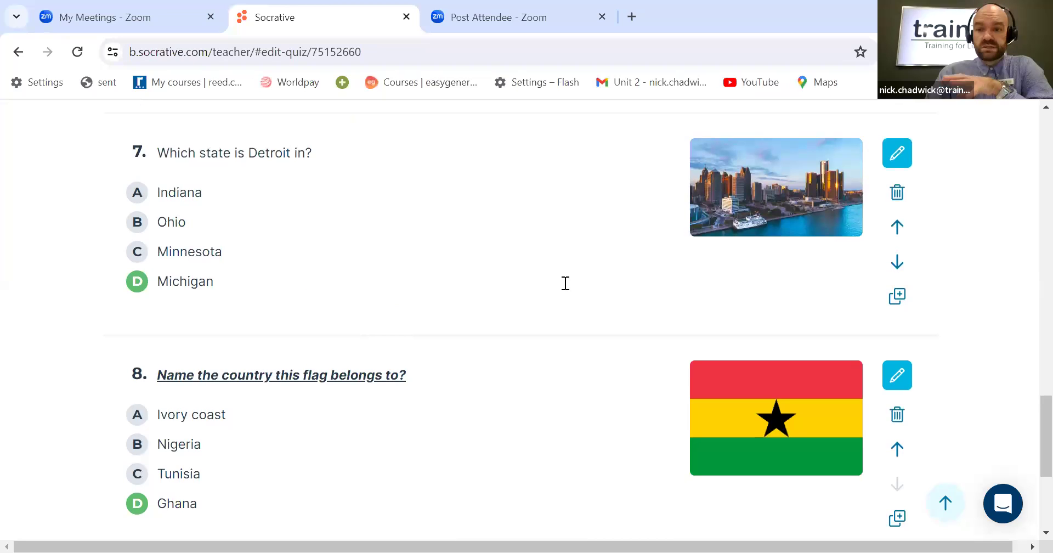
{"action": "scroll", "coordinate": [637, 303], "scroll_direction": "down", "scroll_amount": 2}
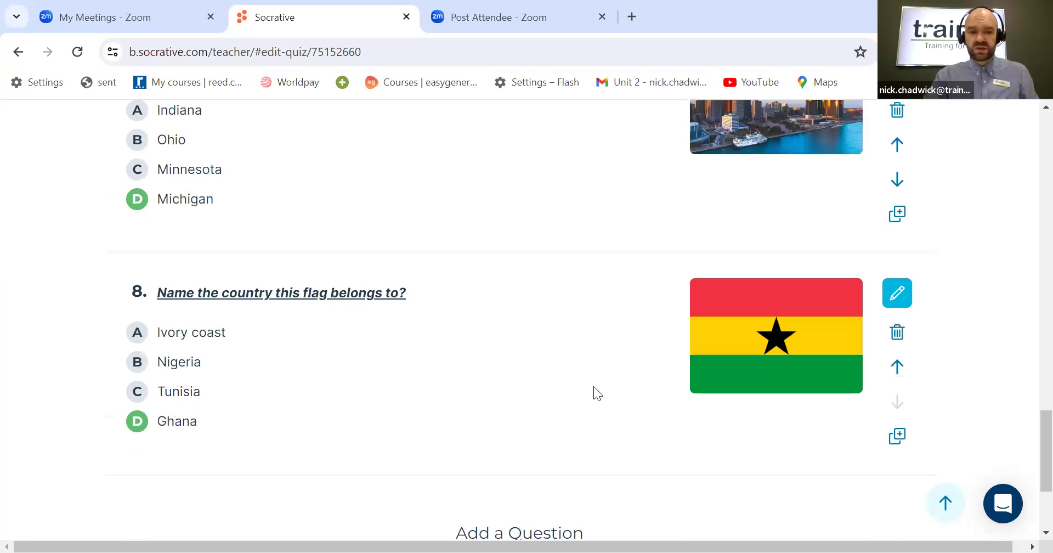
{"action": "scroll", "coordinate": [586, 385], "scroll_direction": "down", "scroll_amount": 2}
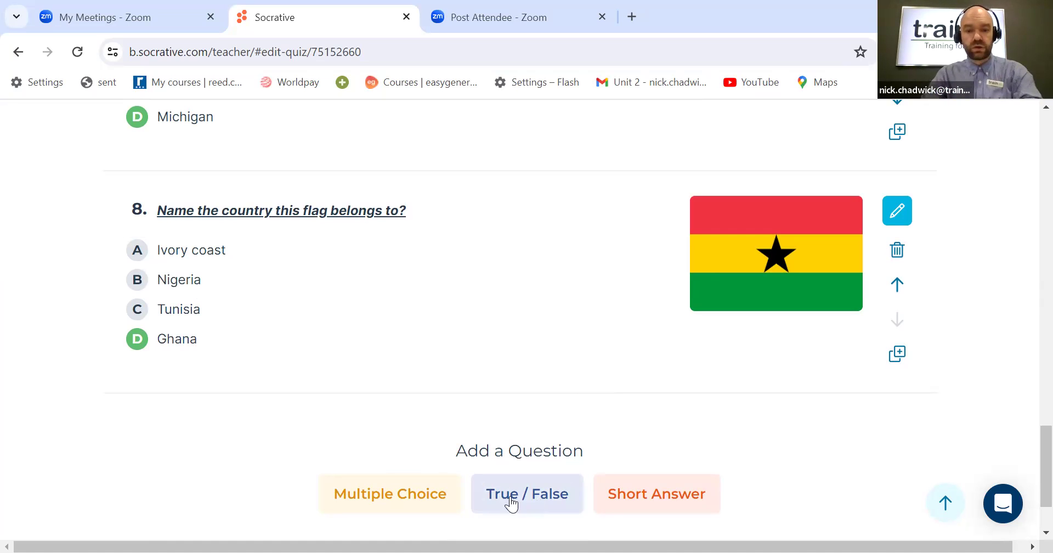
{"action": "scroll", "coordinate": [448, 434], "scroll_direction": "down", "scroll_amount": 2}
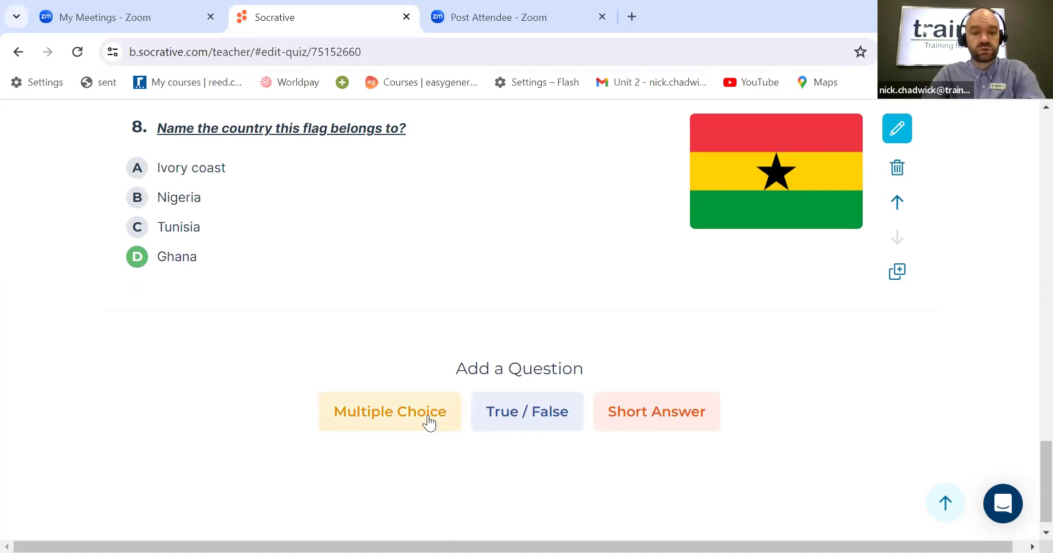
{"action": "left_click", "coordinate": [429, 422]}
{"action": "left_click", "coordinate": [319, 274]}
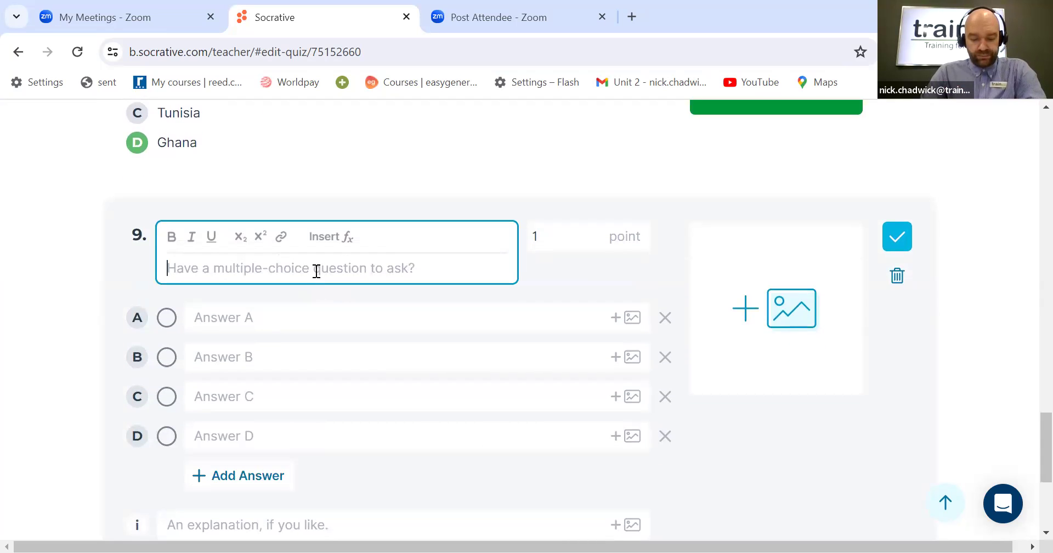
{"action": "type", "text": "What is "}
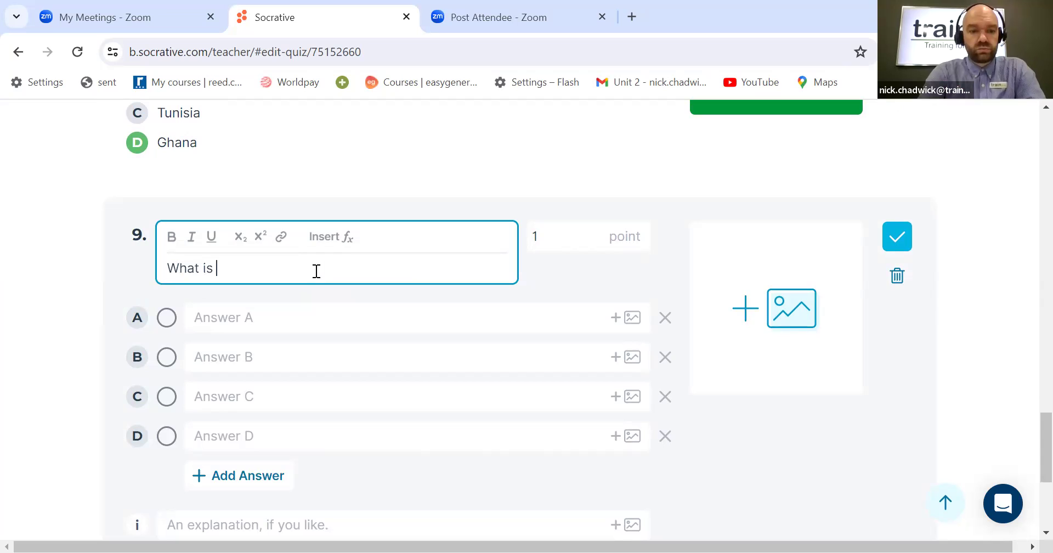
{"action": "type", "text": "the ca"}
{"action": "type", "text": "p"}
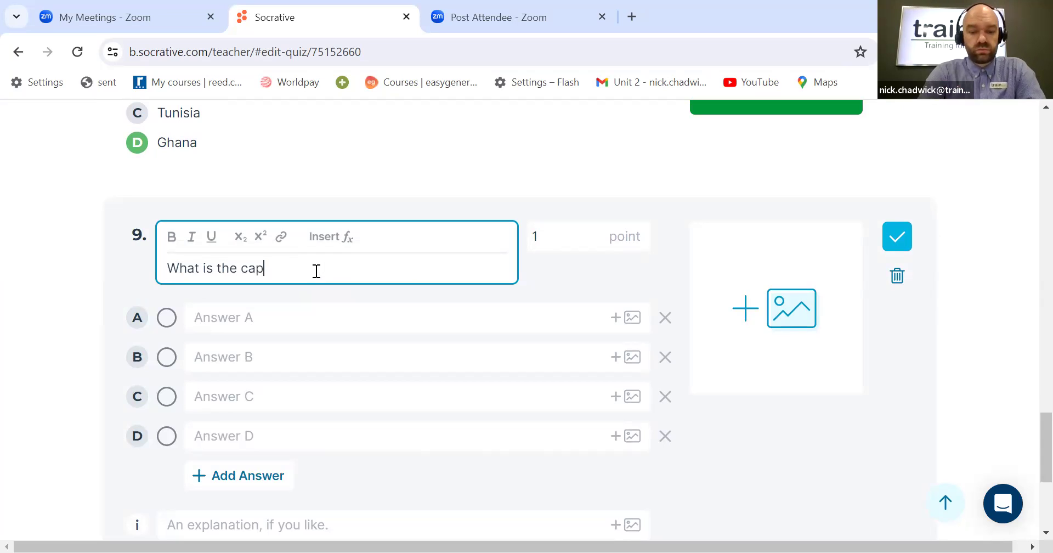
{"action": "type", "text": "ital of Germanu"}
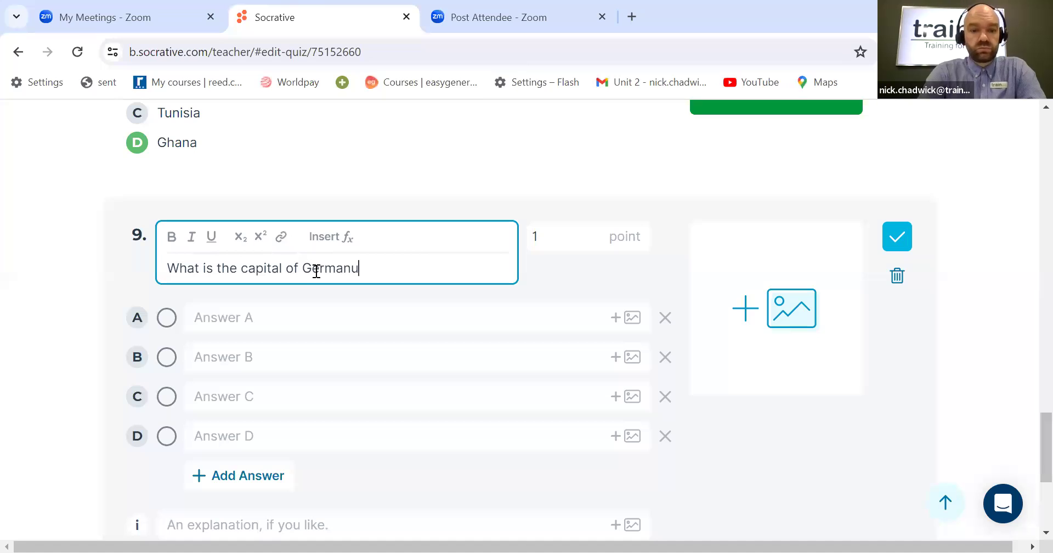
{"action": "key", "text": "BackSpace"}
{"action": "type", "text": "y?"}
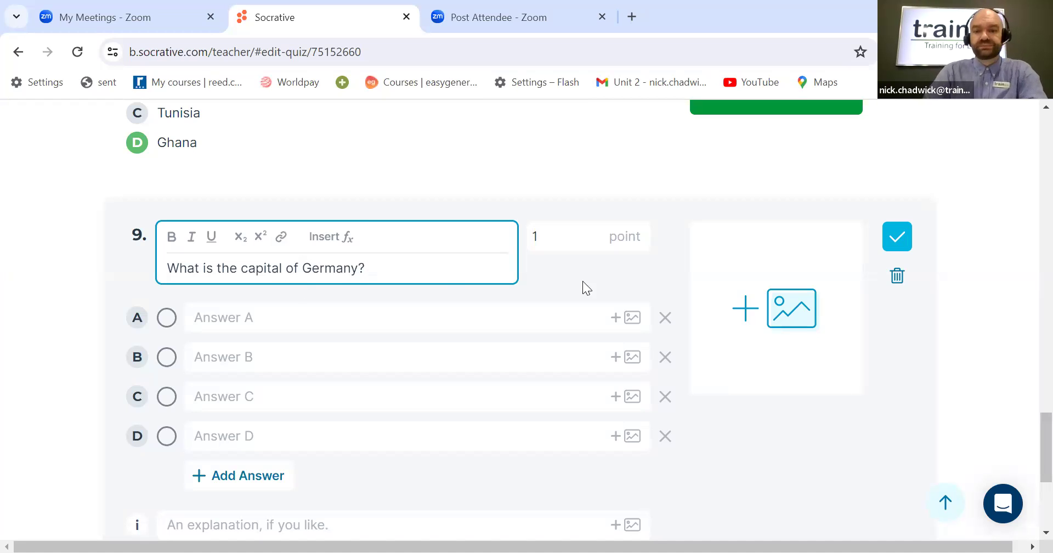
Step: Attach the Berlin image from the Socrative Photos folder to question 9
{"action": "left_click", "coordinate": [779, 315]}
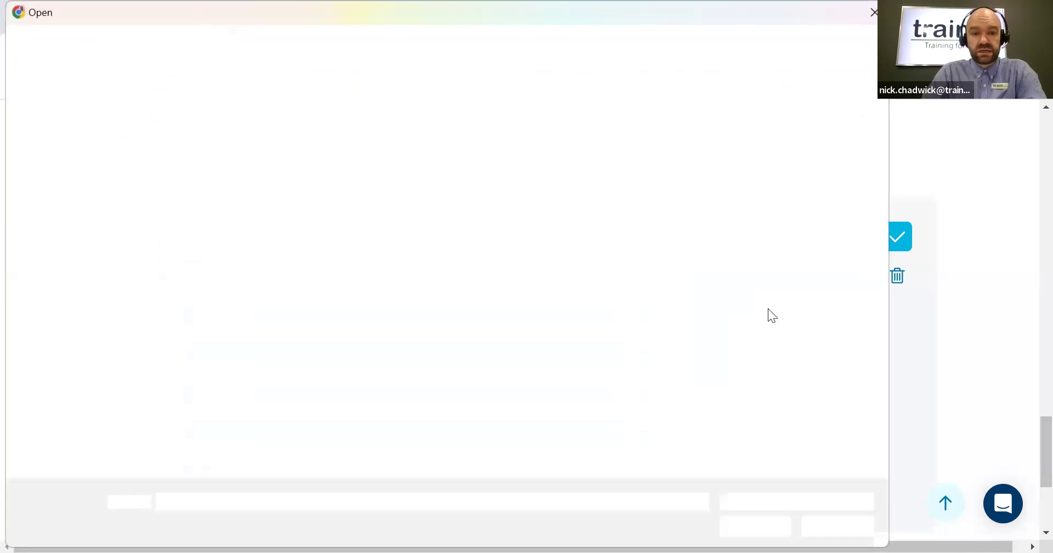
{"action": "left_click", "coordinate": [289, 165]}
{"action": "left_click", "coordinate": [765, 525]}
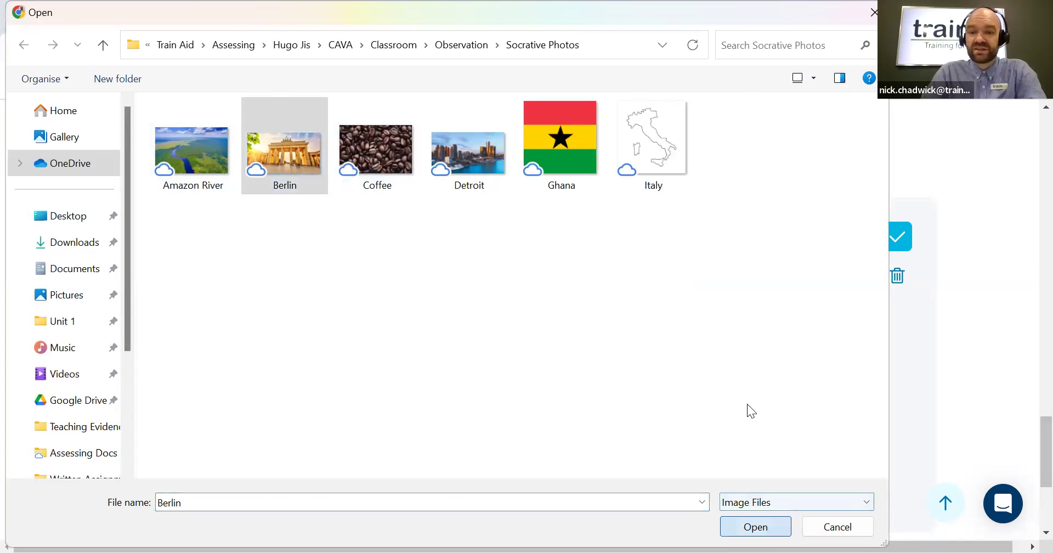
Step: Enter question 9's answers A and B as Munich and Berlin
{"action": "left_click", "coordinate": [229, 286]}
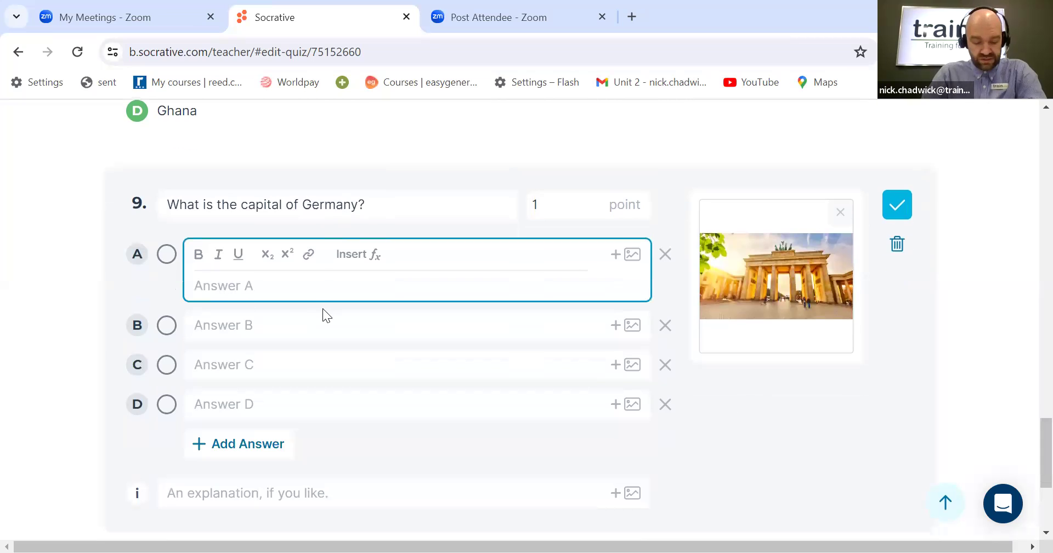
{"action": "type", "text": "Mu"}
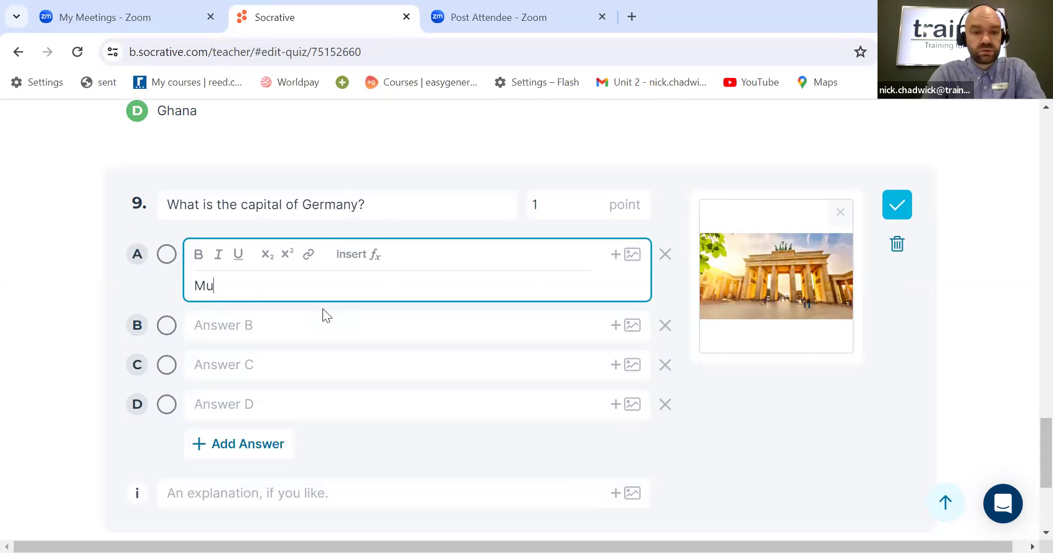
{"action": "type", "text": "nich"}
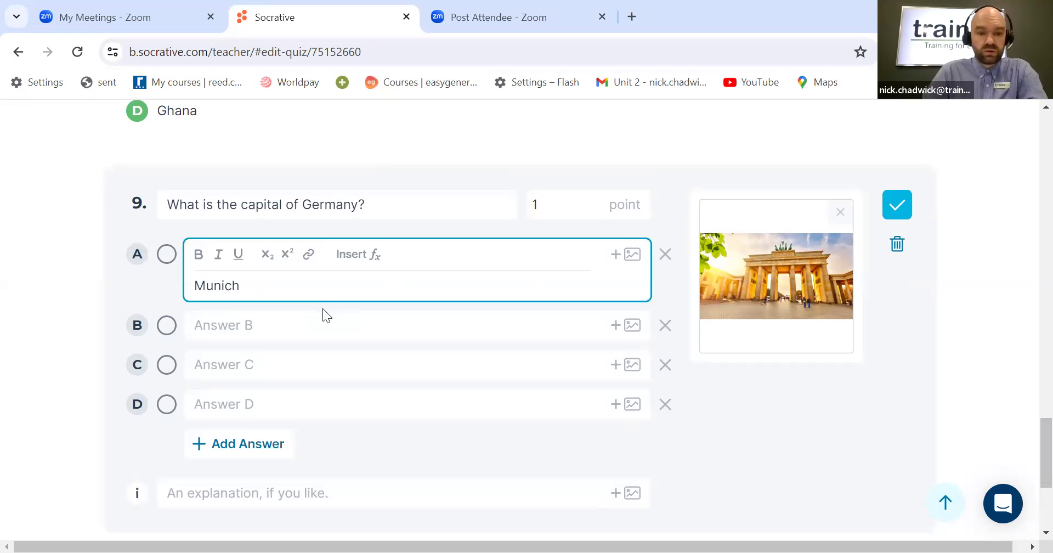
{"action": "left_click", "coordinate": [311, 326]}
{"action": "type", "text": "Berlin"}
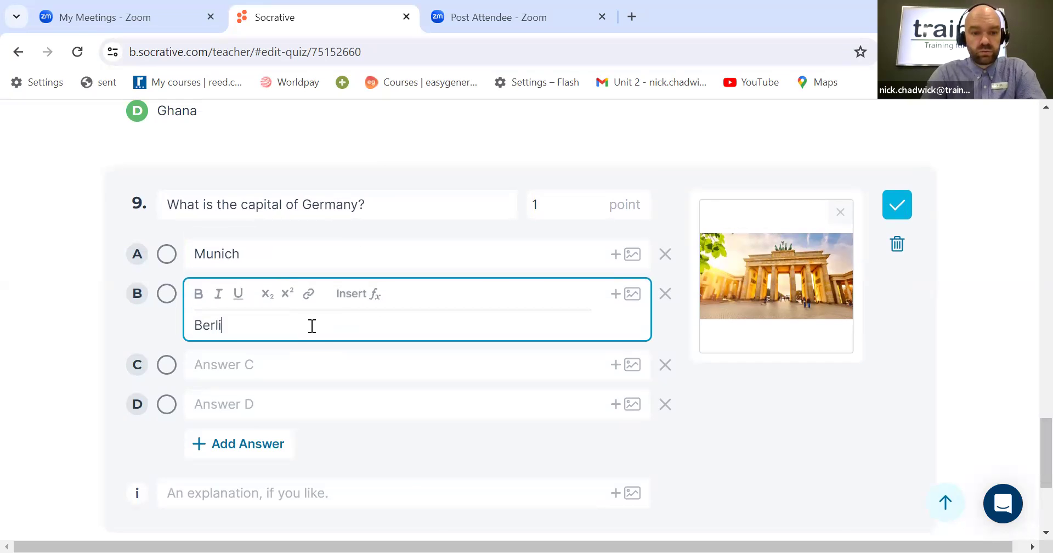
Step: Enter question 9's answers C and D as Hamburg and Frankfurt
{"action": "left_click", "coordinate": [287, 360]}
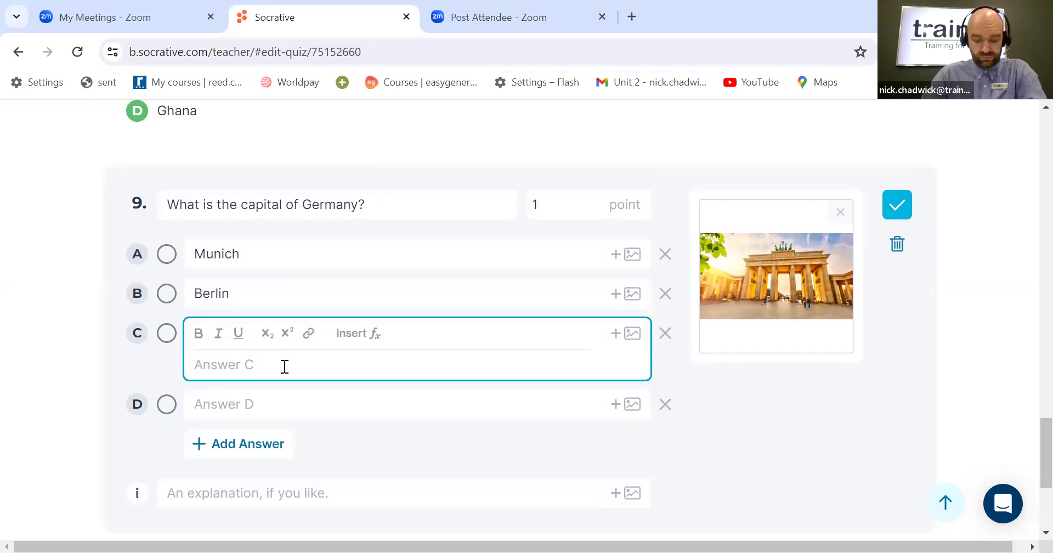
{"action": "type", "text": "Hamburg"}
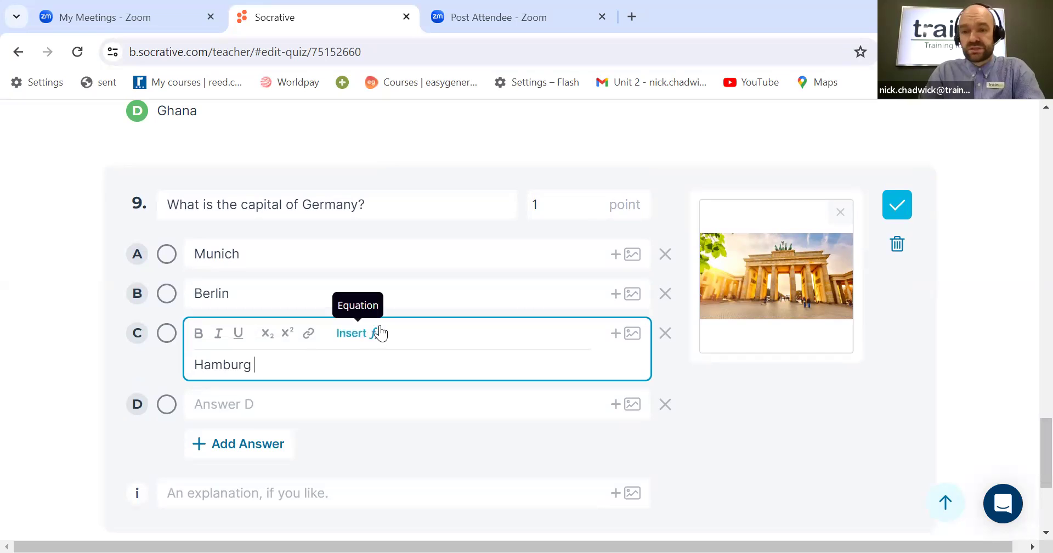
{"action": "left_click", "coordinate": [343, 406]}
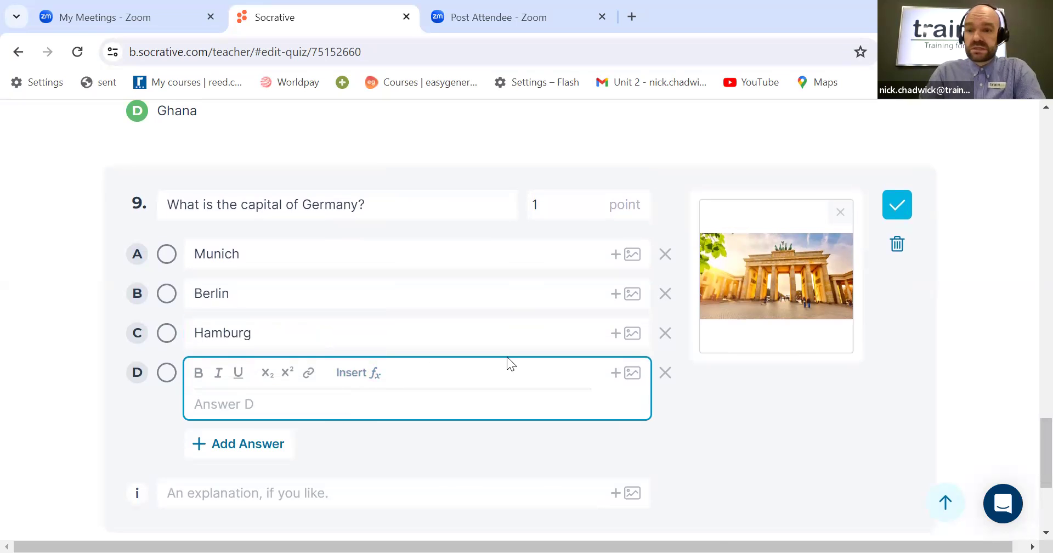
{"action": "scroll", "coordinate": [506, 357], "scroll_direction": "down", "scroll_amount": 1}
{"action": "type", "text": "Dr"}
{"action": "key", "text": "BackSpace"}
{"action": "key", "text": "BackSpace"}
{"action": "type", "text": "F"}
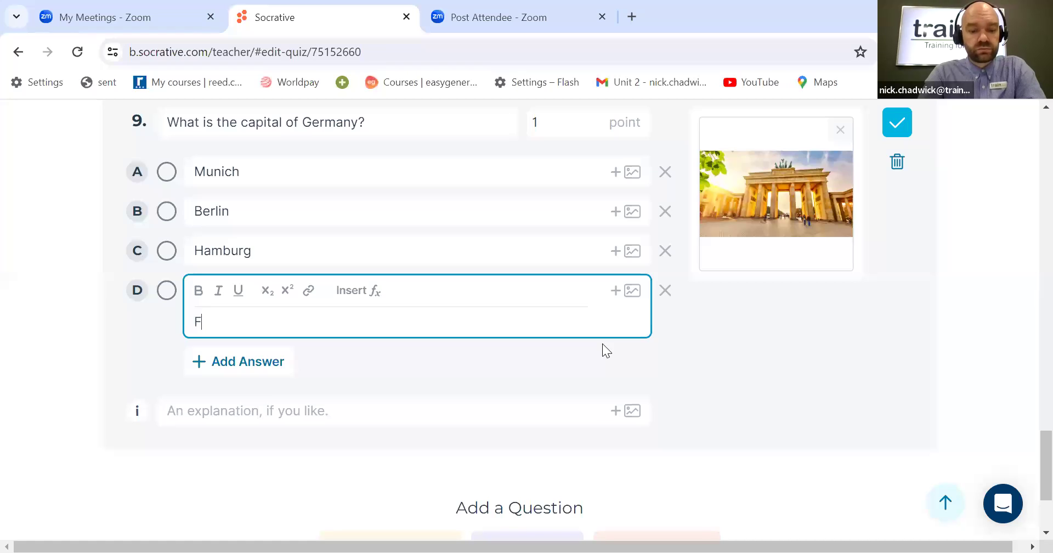
{"action": "type", "text": "rankfurt"}
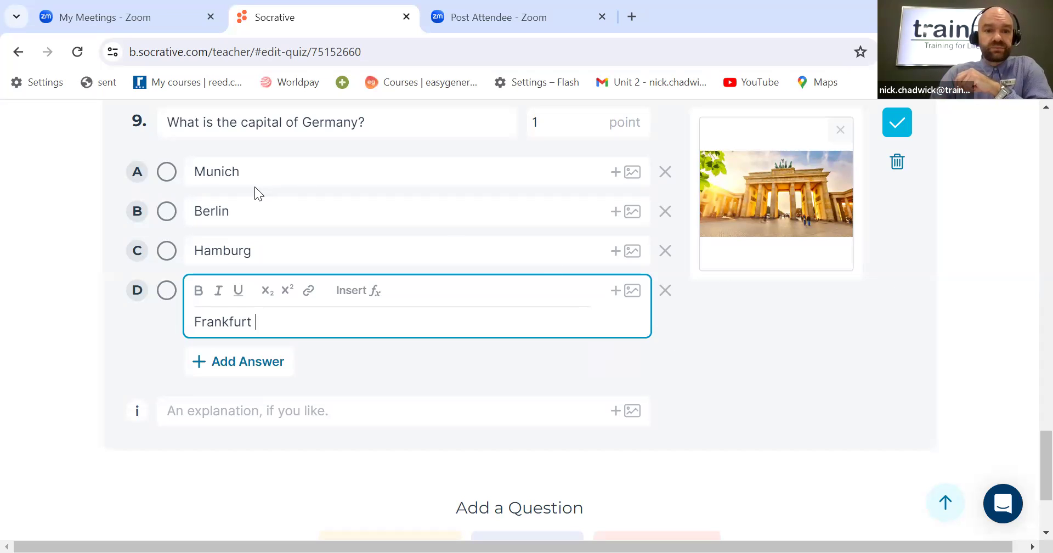
Step: Mark Berlin as question 9's correct answer and save the question
{"action": "left_click", "coordinate": [167, 211]}
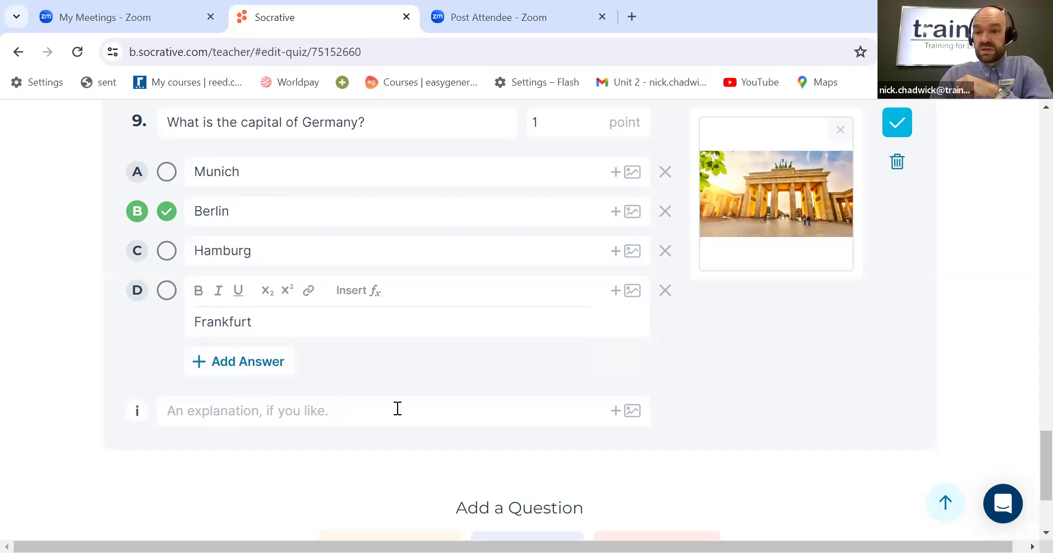
{"action": "scroll", "coordinate": [756, 405], "scroll_direction": "up", "scroll_amount": 2}
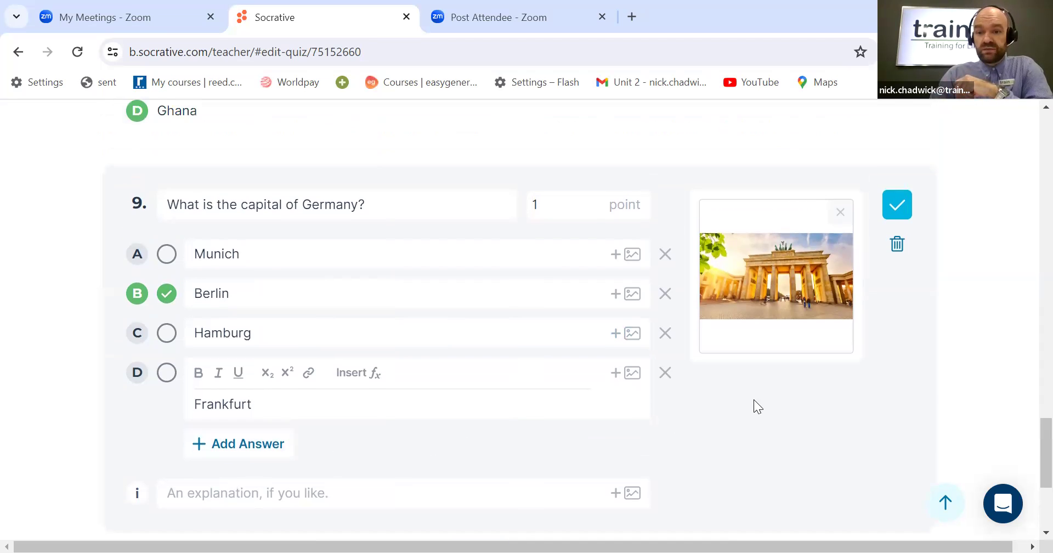
{"action": "left_click", "coordinate": [899, 206]}
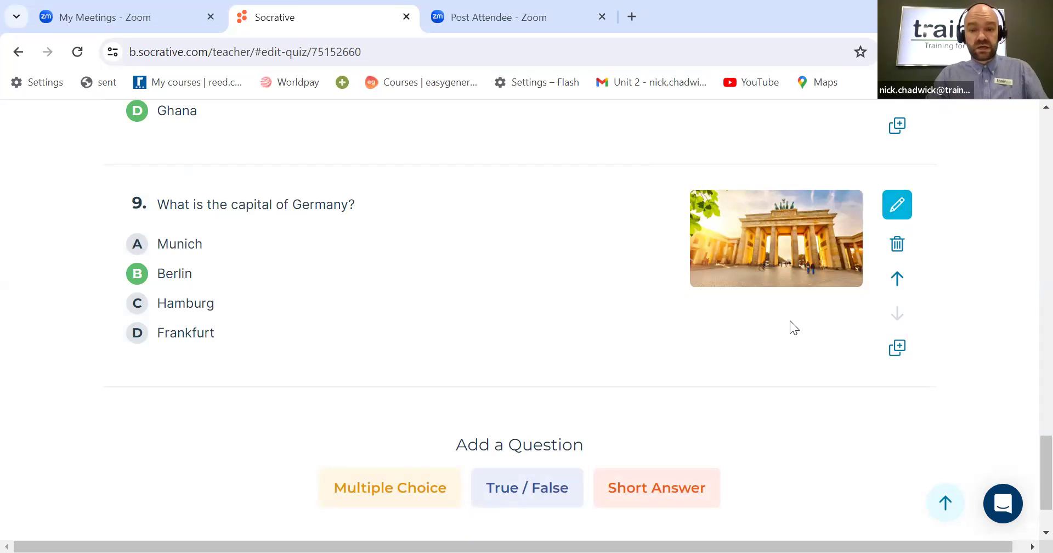
Step: Scroll through the quiz to review all the questions created so far
{"action": "scroll", "coordinate": [789, 320], "scroll_direction": "up", "scroll_amount": 10}
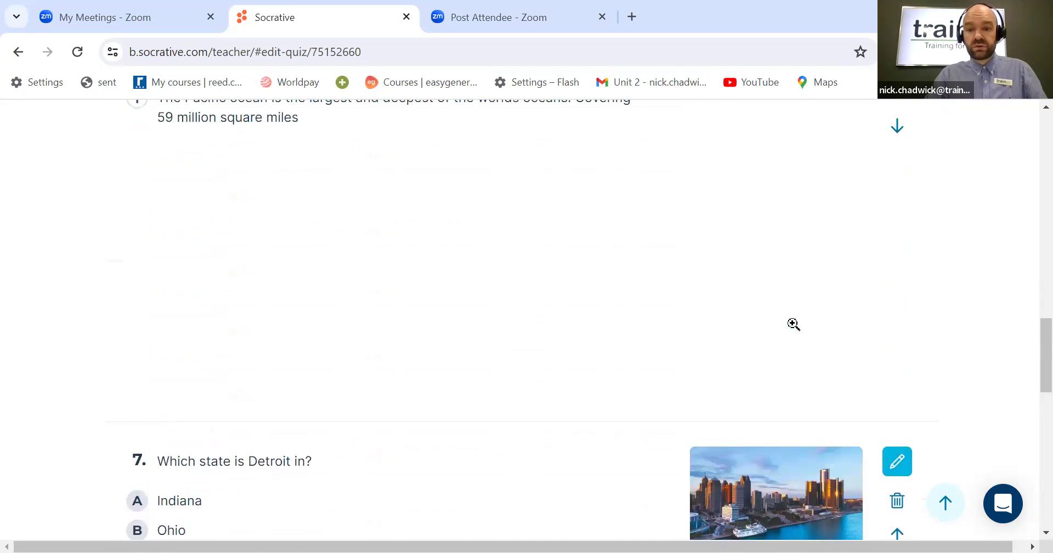
{"action": "scroll", "coordinate": [793, 323], "scroll_direction": "up", "scroll_amount": 10}
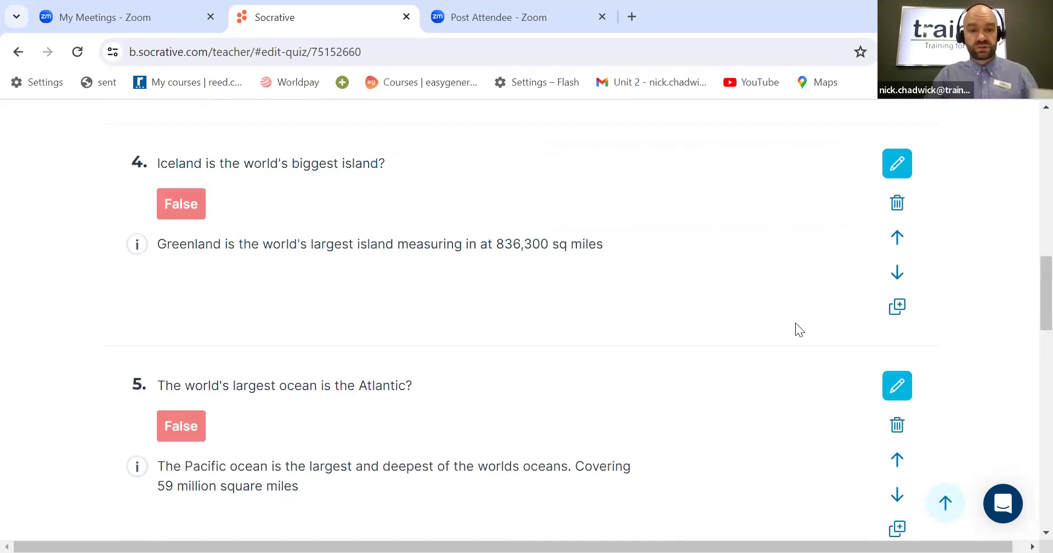
{"action": "scroll", "coordinate": [795, 329], "scroll_direction": "up", "scroll_amount": 10}
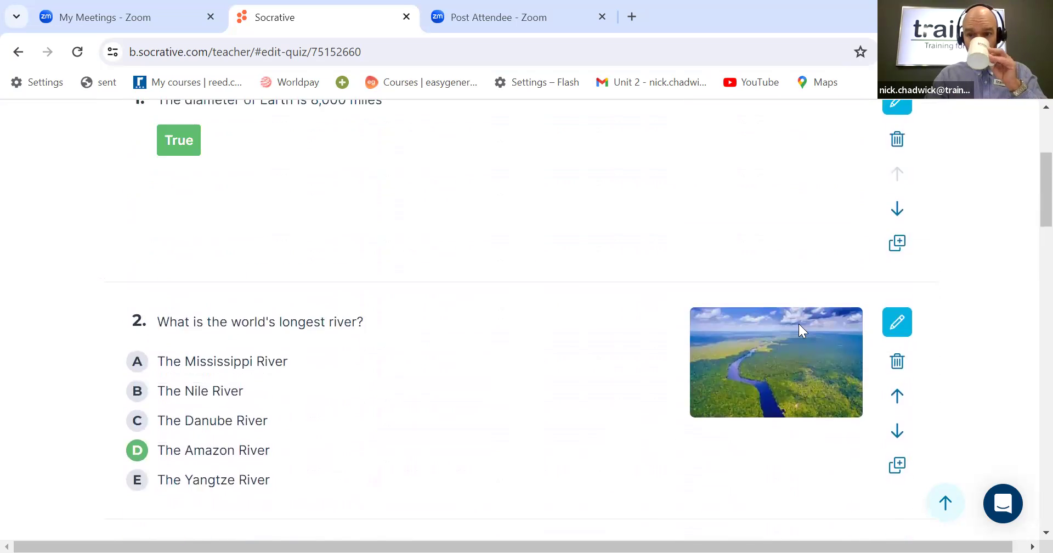
{"action": "scroll", "coordinate": [798, 327], "scroll_direction": "up", "scroll_amount": 2}
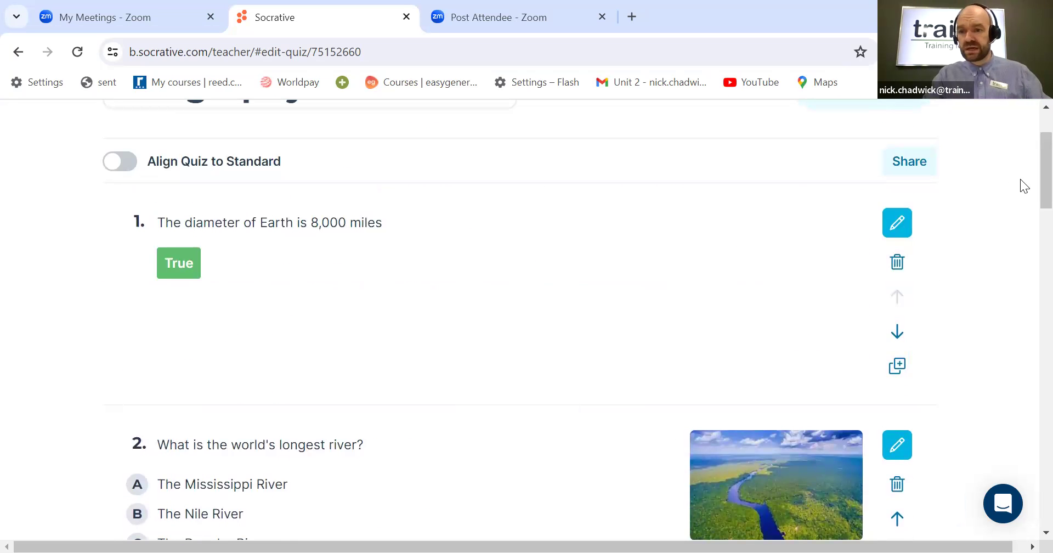
{"action": "scroll", "coordinate": [1025, 216], "scroll_direction": "down", "scroll_amount": 8}
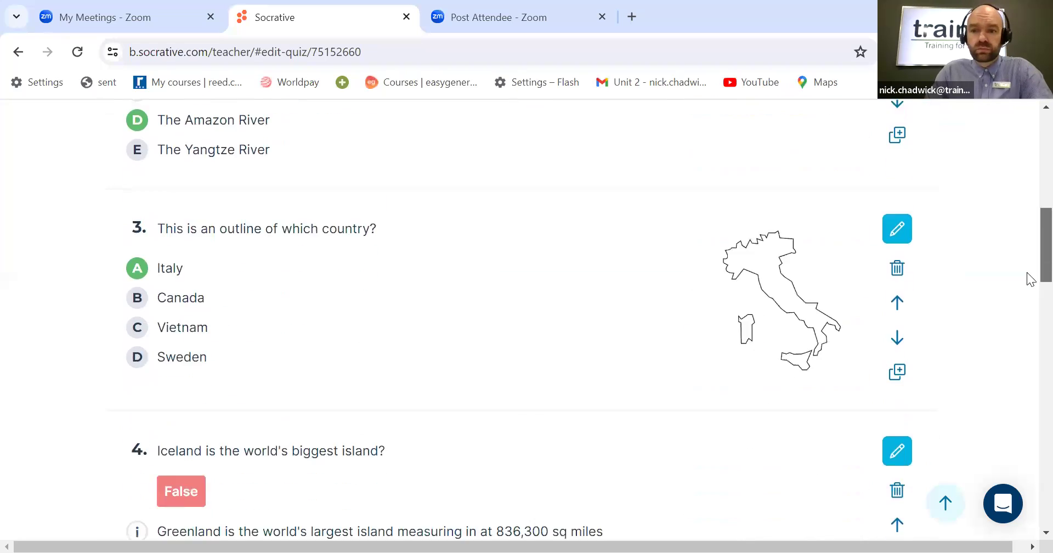
{"action": "scroll", "coordinate": [1031, 278], "scroll_direction": "down", "scroll_amount": 6}
{"action": "scroll", "coordinate": [1030, 312], "scroll_direction": "down", "scroll_amount": 12}
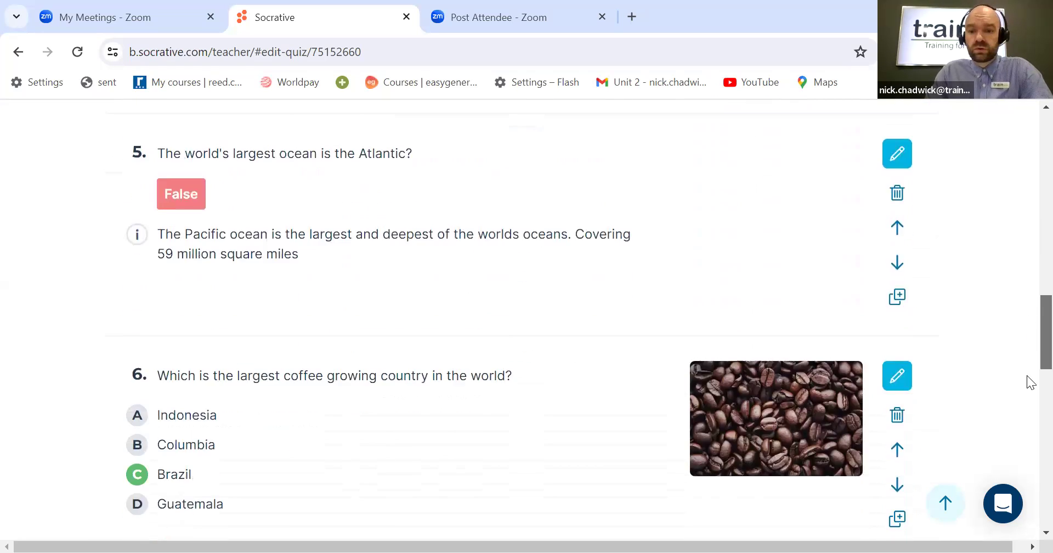
{"action": "scroll", "coordinate": [1029, 431], "scroll_direction": "down", "scroll_amount": 9}
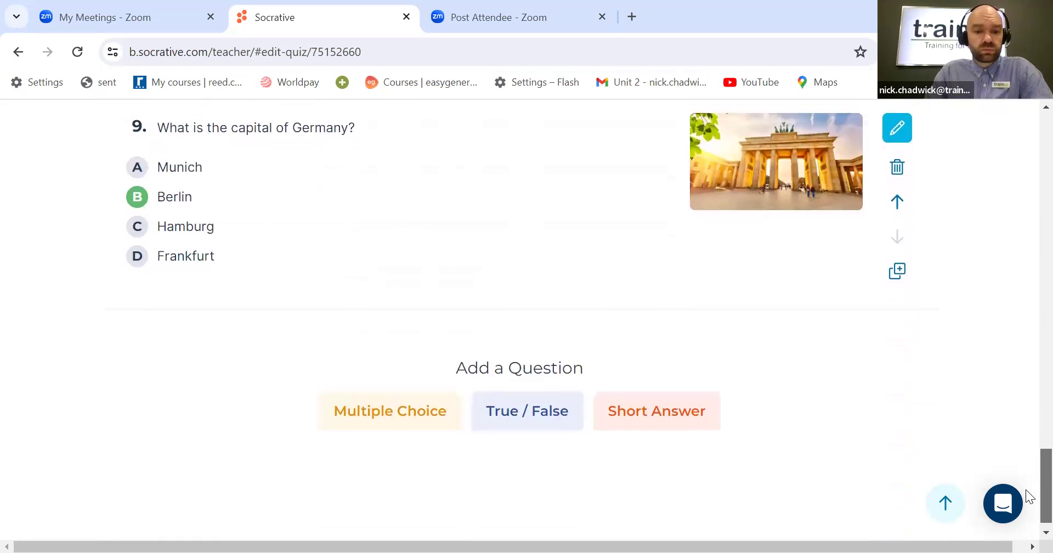
Step: Add a true/false question 10 reading 'Paris is the capital of France?'
{"action": "left_click", "coordinate": [549, 410]}
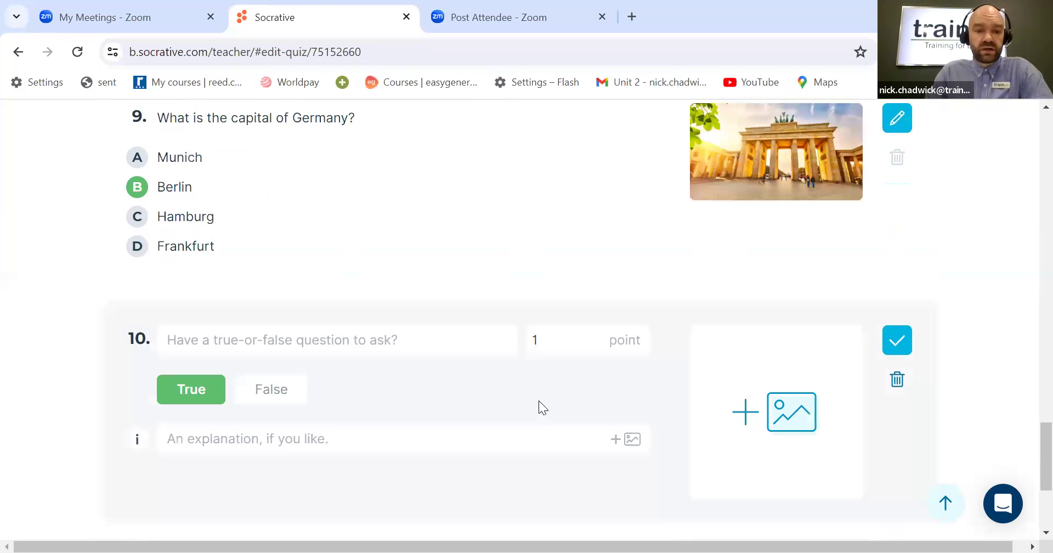
{"action": "left_click", "coordinate": [353, 341]}
{"action": "scroll", "coordinate": [382, 372], "scroll_direction": "down", "scroll_amount": 2}
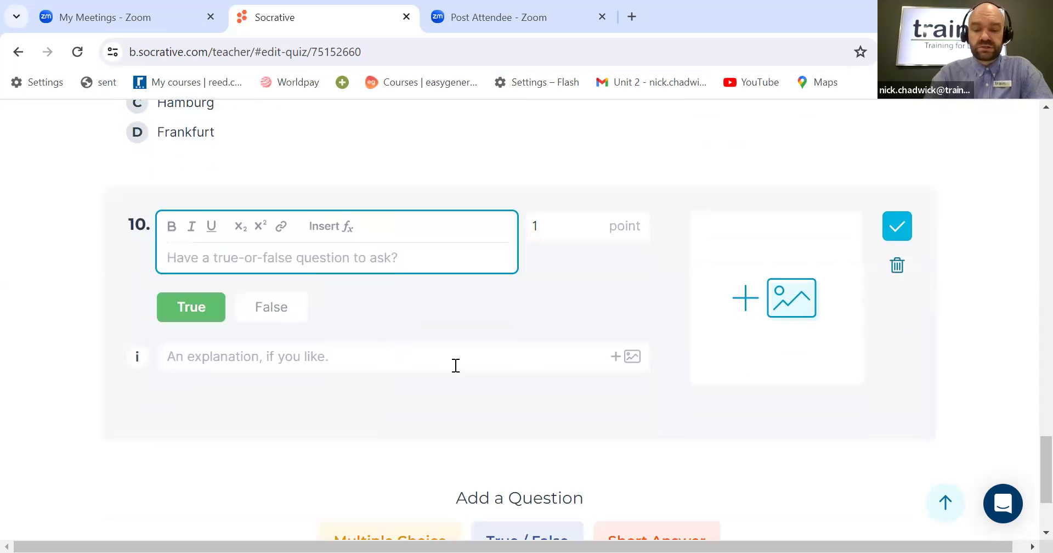
{"action": "type", "text": "Paris is t"}
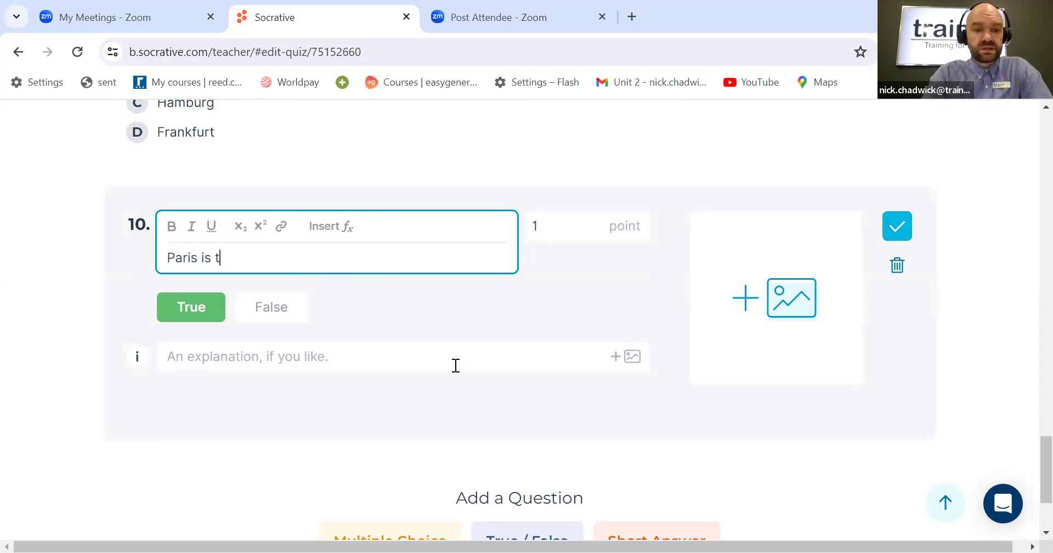
{"action": "type", "text": "he capit"}
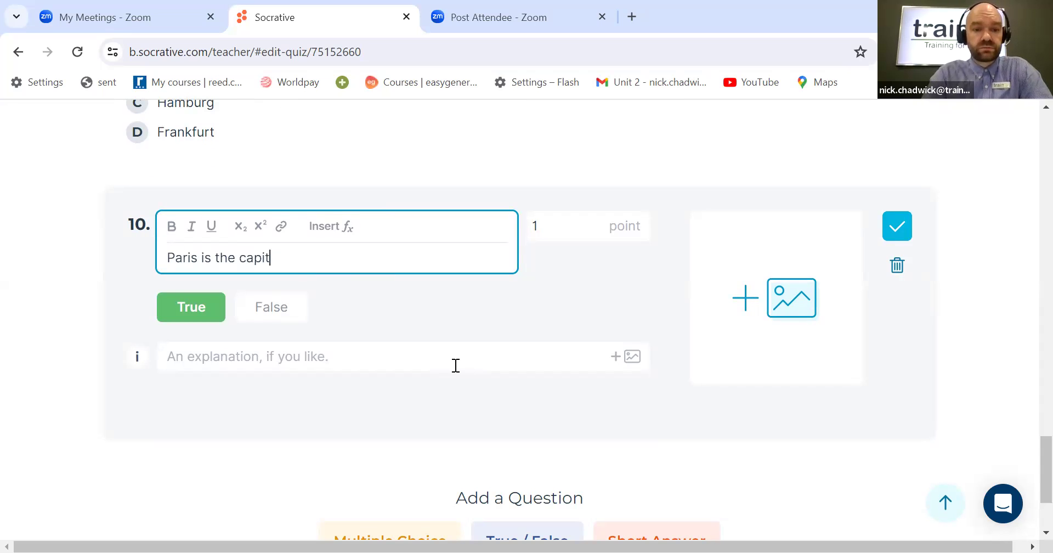
{"action": "type", "text": "al of France?"}
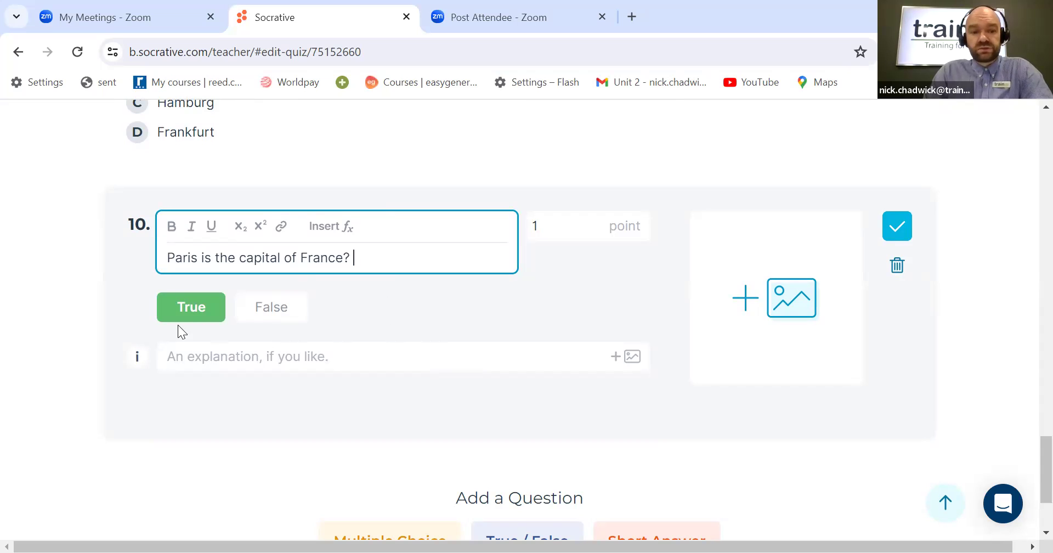
Step: Set True as question 10's correct answer and save the question
{"action": "left_click", "coordinate": [265, 309]}
{"action": "left_click", "coordinate": [200, 291]}
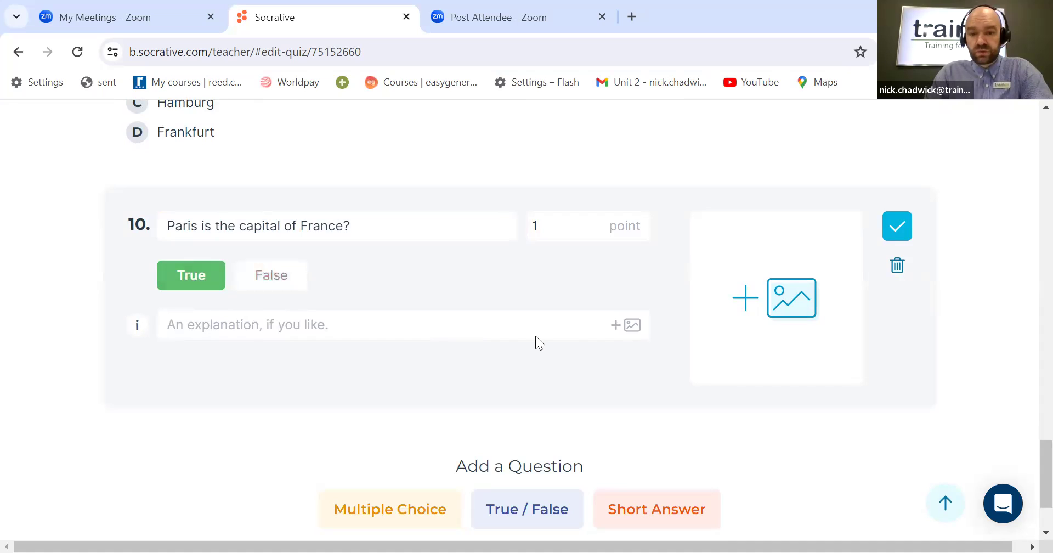
{"action": "scroll", "coordinate": [611, 345], "scroll_direction": "down", "scroll_amount": 1}
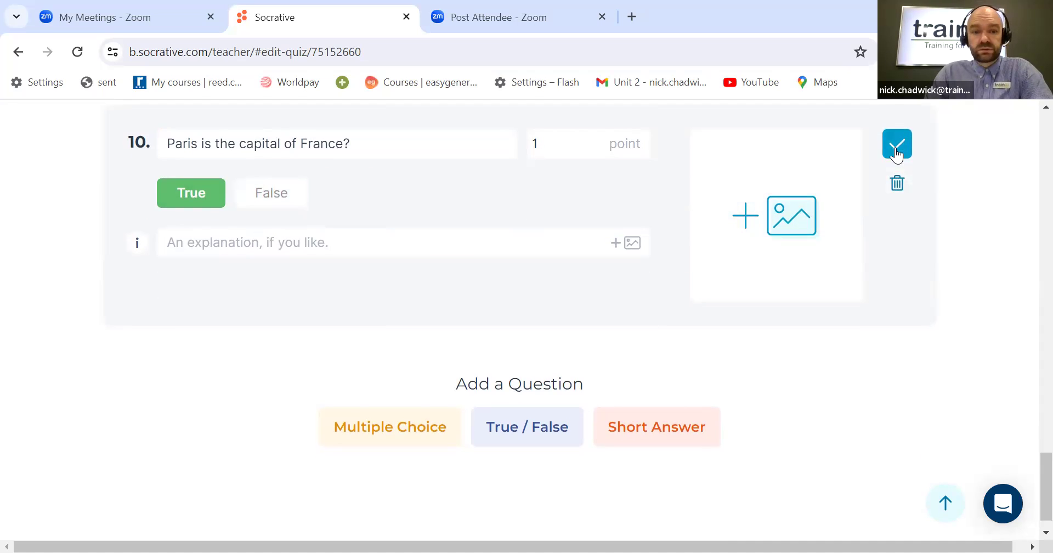
{"action": "left_click", "coordinate": [896, 147]}
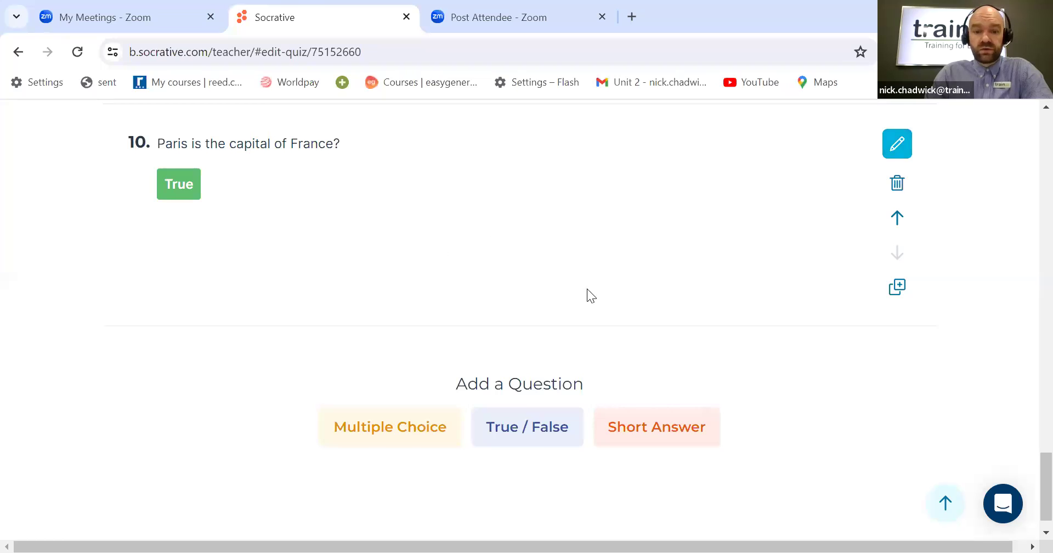
Step: Save and exit the Geography quiz
{"action": "scroll", "coordinate": [592, 302], "scroll_direction": "down", "scroll_amount": 1}
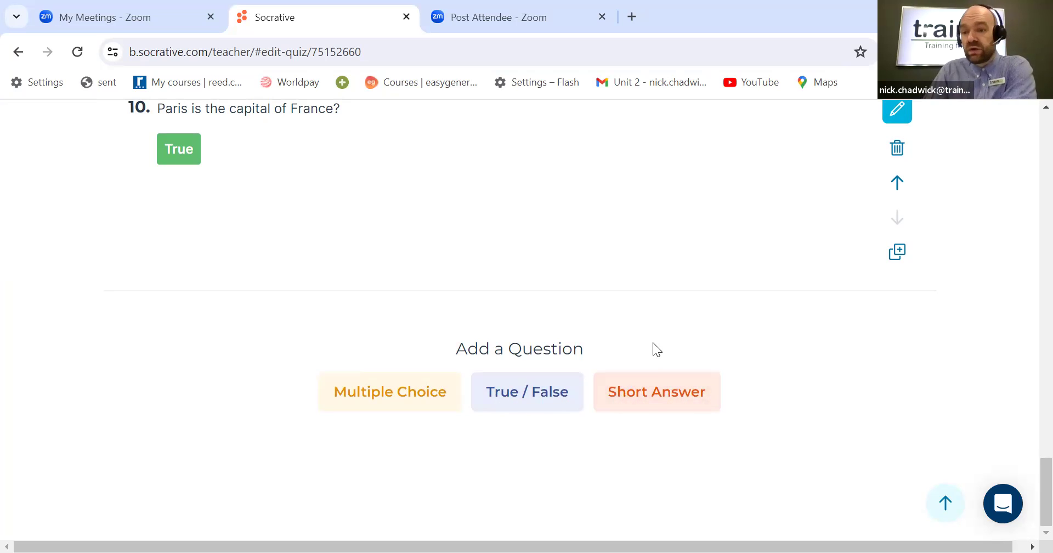
{"action": "scroll", "coordinate": [652, 340], "scroll_direction": "up", "scroll_amount": 10}
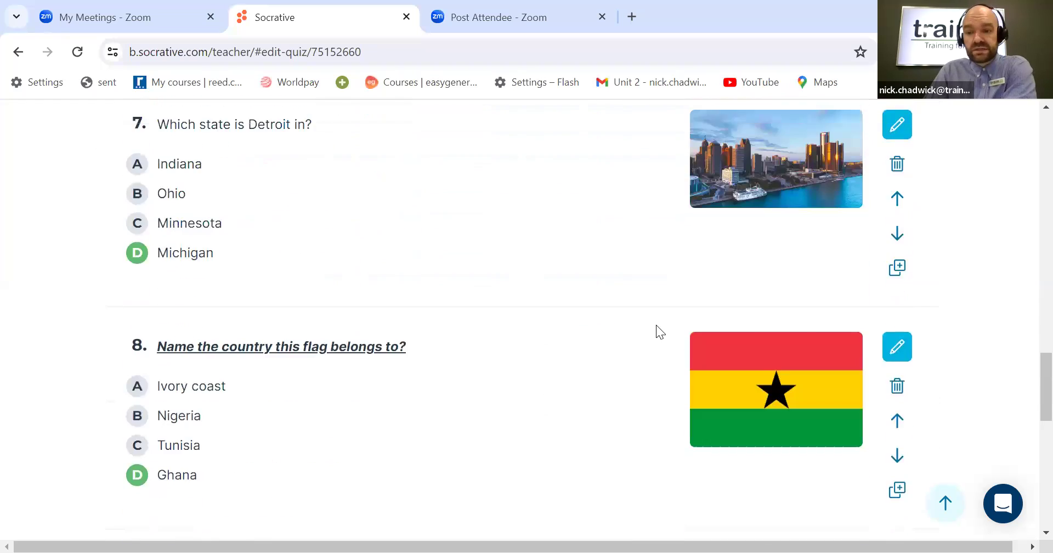
{"action": "scroll", "coordinate": [656, 323], "scroll_direction": "up", "scroll_amount": 18}
{"action": "scroll", "coordinate": [653, 317], "scroll_direction": "up", "scroll_amount": 8}
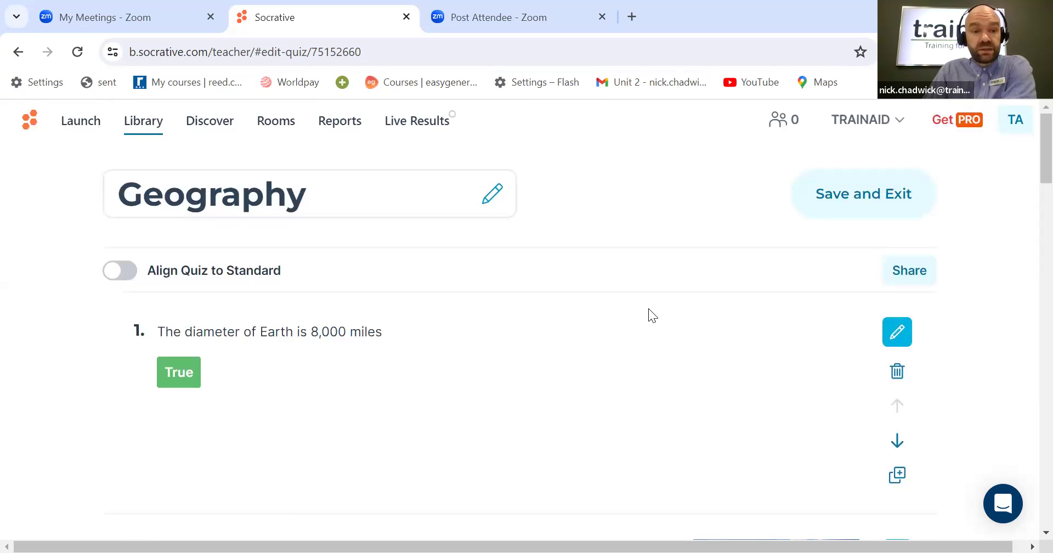
{"action": "left_click", "coordinate": [853, 205]}
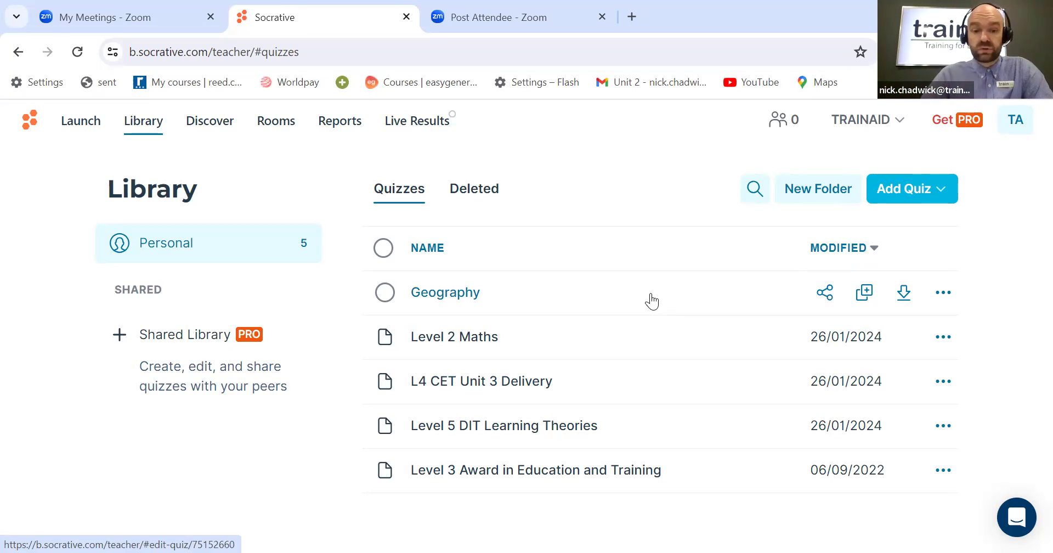
Step: Open the Level 3 Award in Education and Training quiz, browse its questions, and go back to the library
{"action": "left_click", "coordinate": [581, 476]}
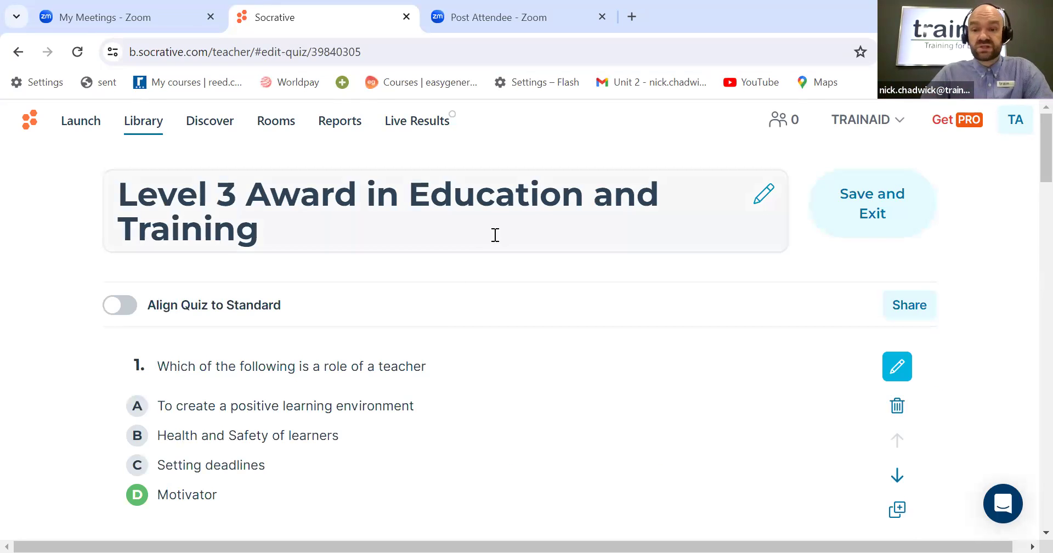
{"action": "scroll", "coordinate": [510, 286], "scroll_direction": "down", "scroll_amount": 1}
{"action": "scroll", "coordinate": [510, 286], "scroll_direction": "down", "scroll_amount": 4}
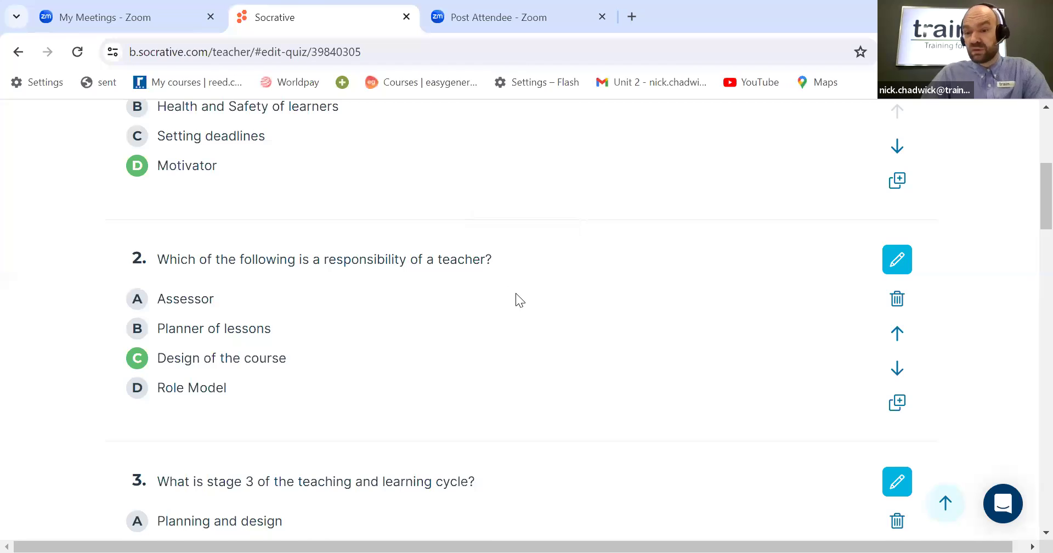
{"action": "scroll", "coordinate": [516, 294], "scroll_direction": "down", "scroll_amount": 4}
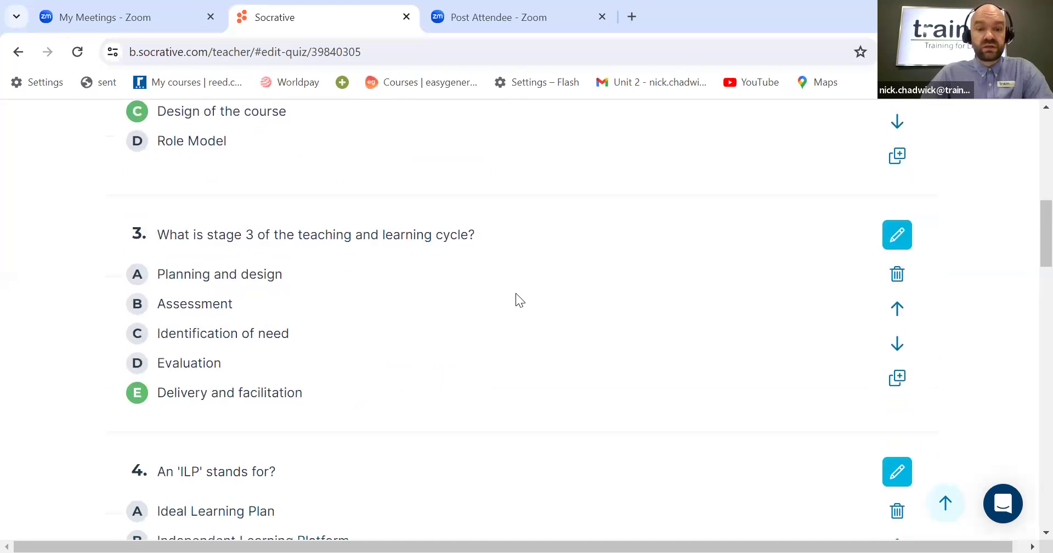
{"action": "scroll", "coordinate": [515, 293], "scroll_direction": "up", "scroll_amount": 8}
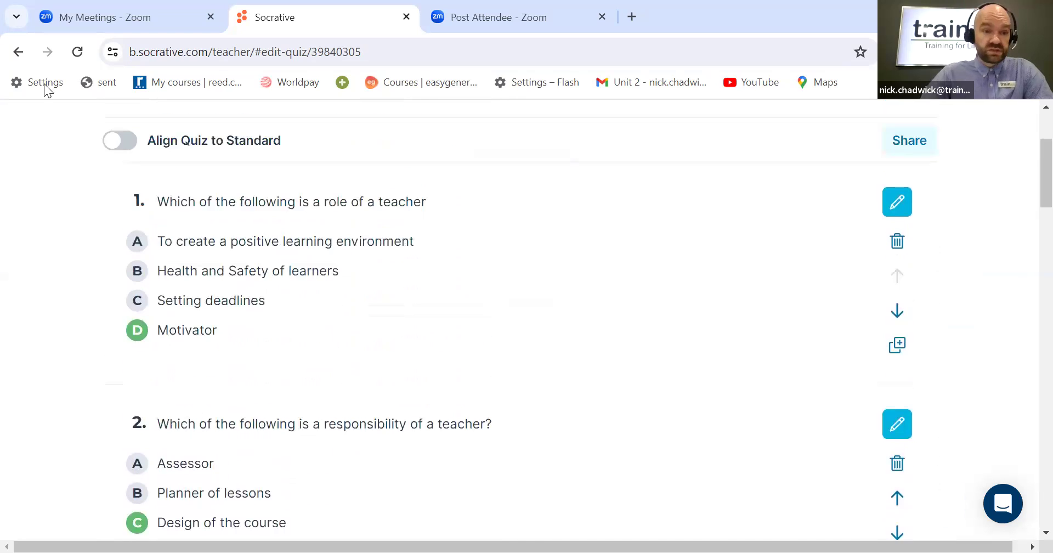
{"action": "left_click", "coordinate": [13, 54]}
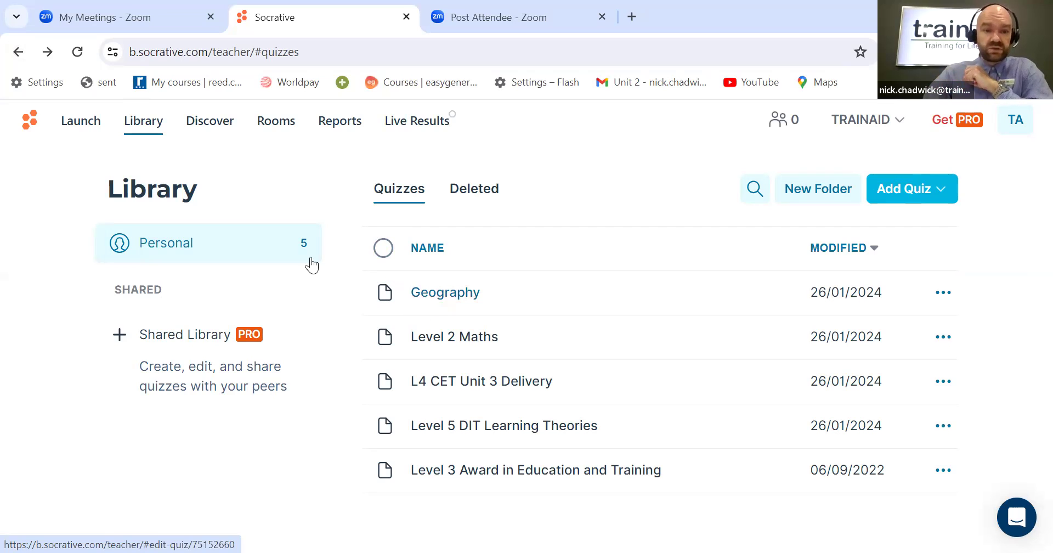
Step: Start launching a quiz and choose the Geography quiz
{"action": "left_click", "coordinate": [77, 130]}
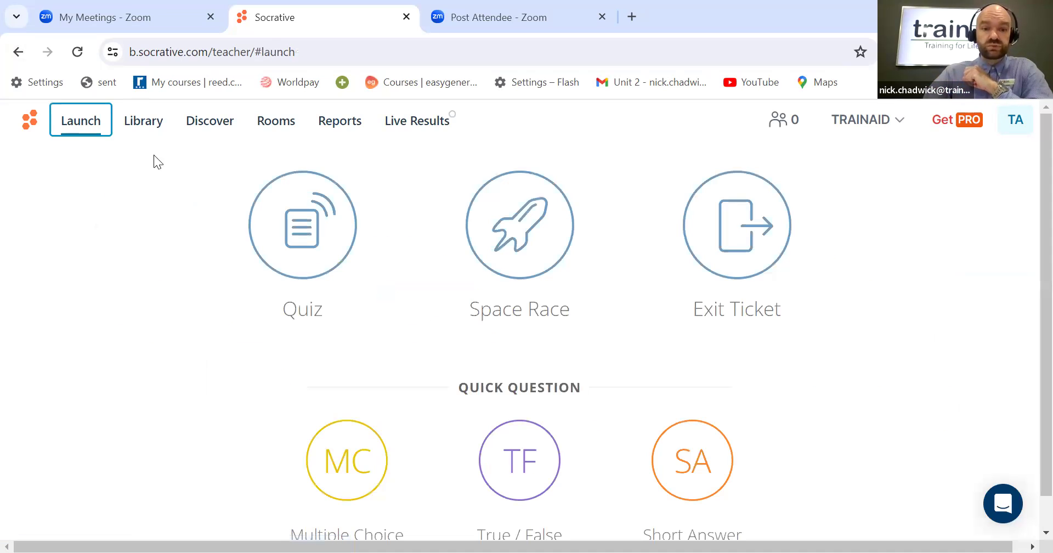
{"action": "left_click", "coordinate": [317, 237]}
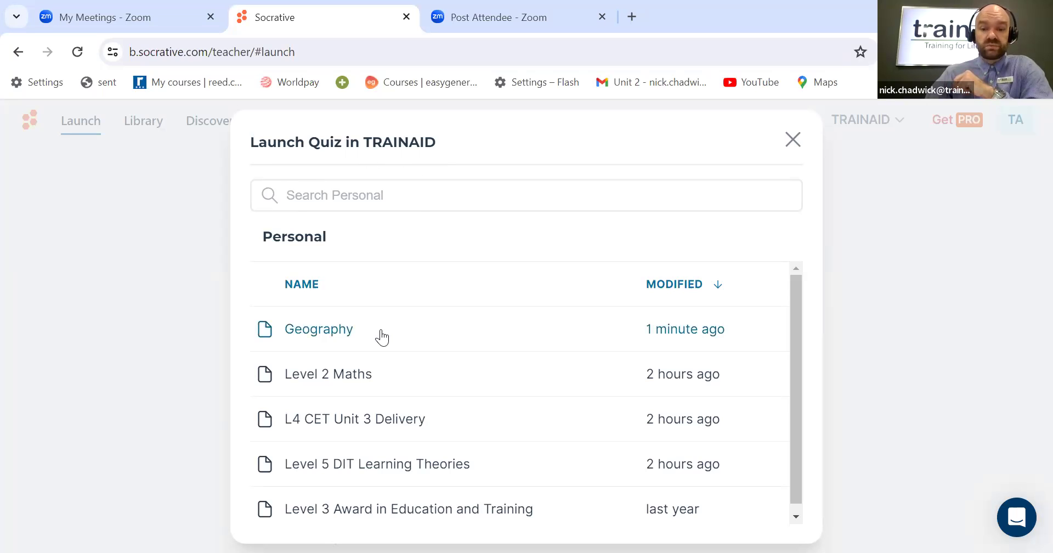
{"action": "left_click", "coordinate": [325, 338]}
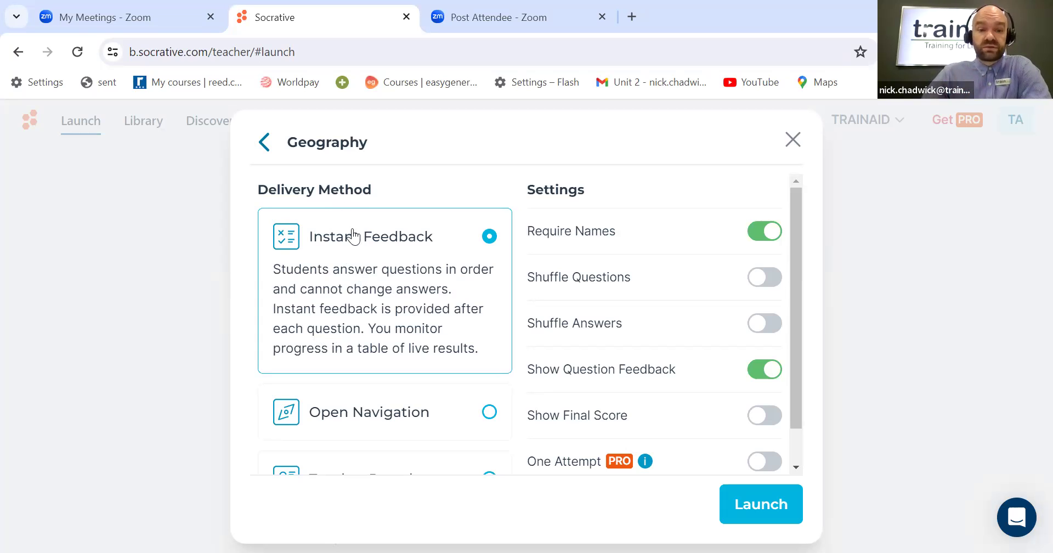
Step: Try the Open Navigation and Teacher Paced delivery methods before reselecting Instant Feedback
{"action": "scroll", "coordinate": [406, 329], "scroll_direction": "down", "scroll_amount": 1}
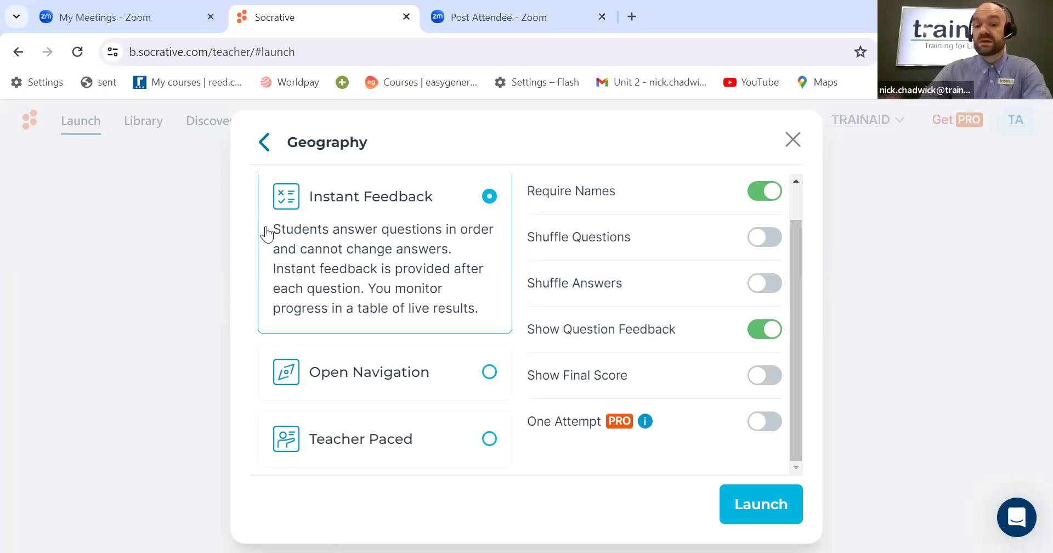
{"action": "left_click", "coordinate": [397, 372]}
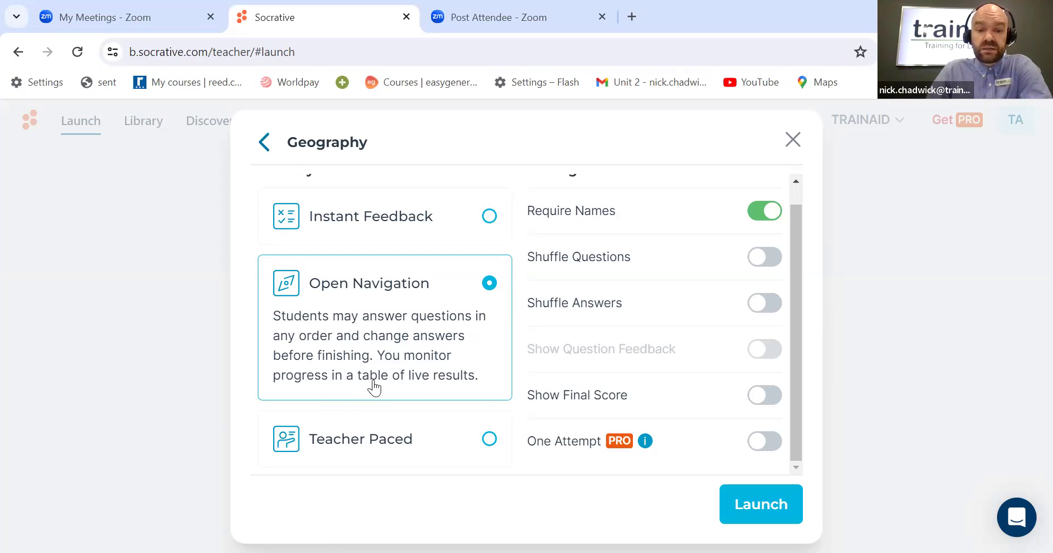
{"action": "left_click", "coordinate": [489, 437]}
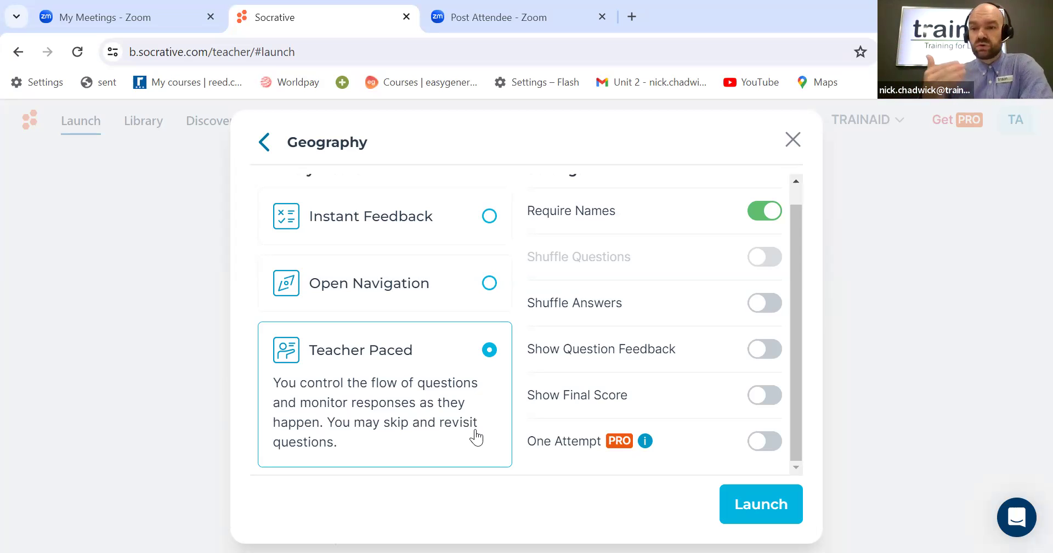
{"action": "left_click", "coordinate": [488, 217]}
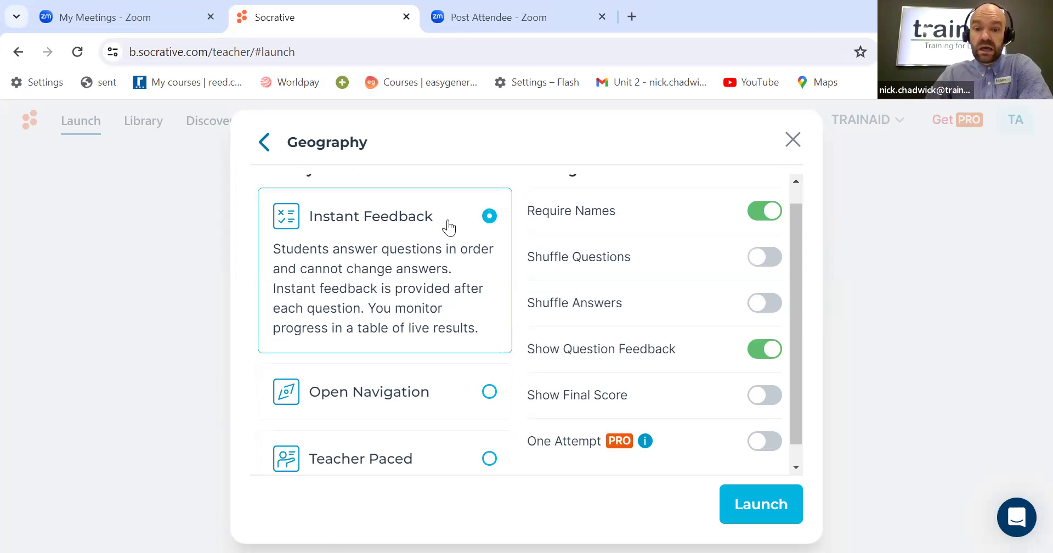
Step: Turn on Show Final Score and launch the Geography quiz
{"action": "scroll", "coordinate": [607, 241], "scroll_direction": "up", "scroll_amount": 1}
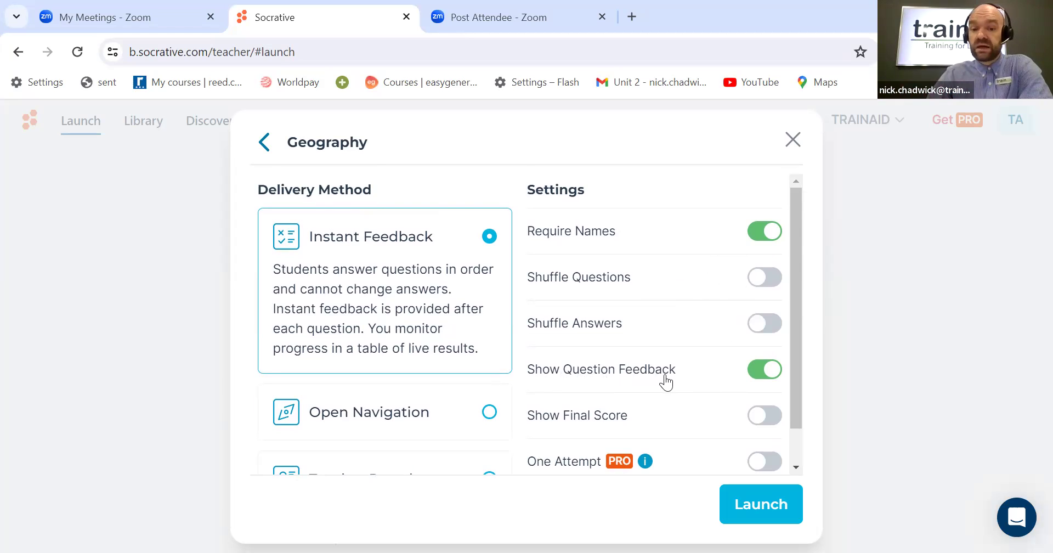
{"action": "left_click", "coordinate": [759, 417]}
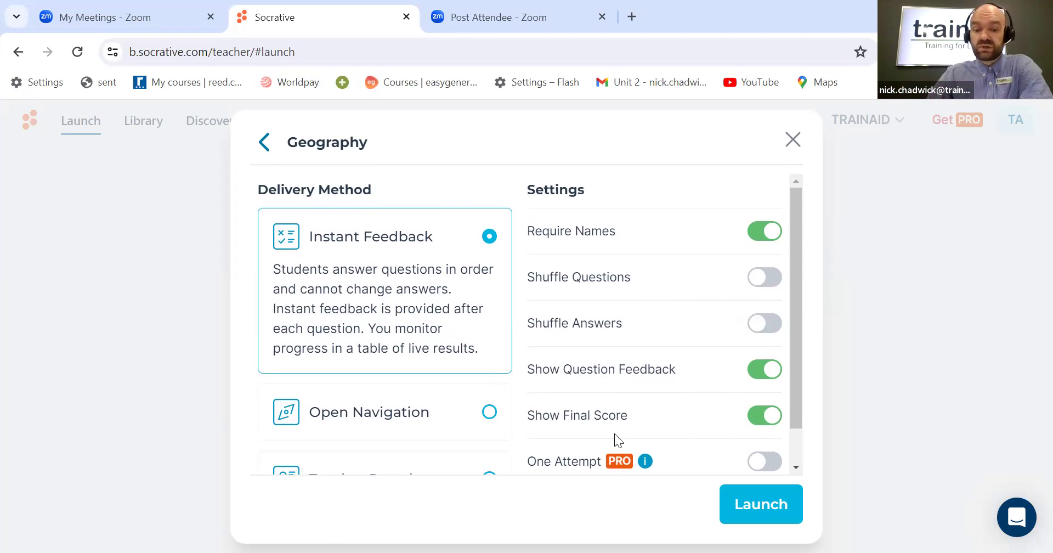
{"action": "scroll", "coordinate": [658, 431], "scroll_direction": "down", "scroll_amount": 1}
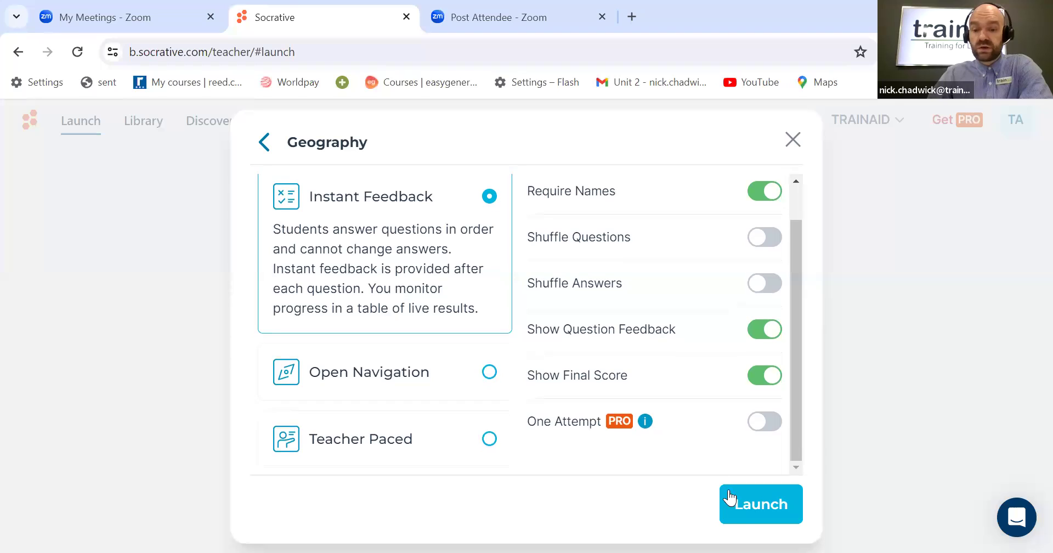
{"action": "left_click", "coordinate": [761, 504]}
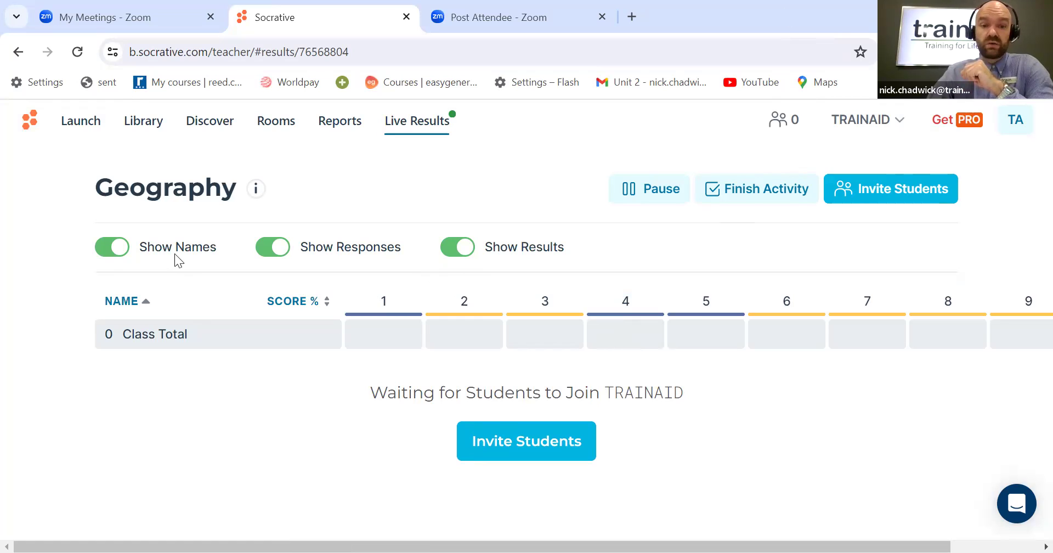
Step: Toggle the Show Names, Show Results and Show Responses options off and back on in the live results
{"action": "left_click", "coordinate": [122, 253]}
{"action": "left_click", "coordinate": [201, 247]}
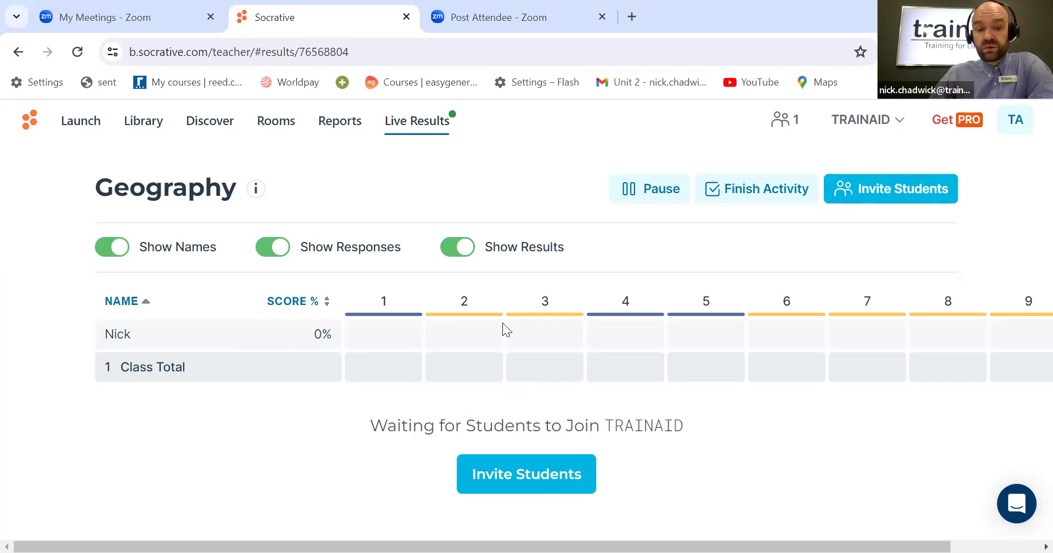
{"action": "scroll", "coordinate": [903, 331], "scroll_direction": "right", "scroll_amount": 3}
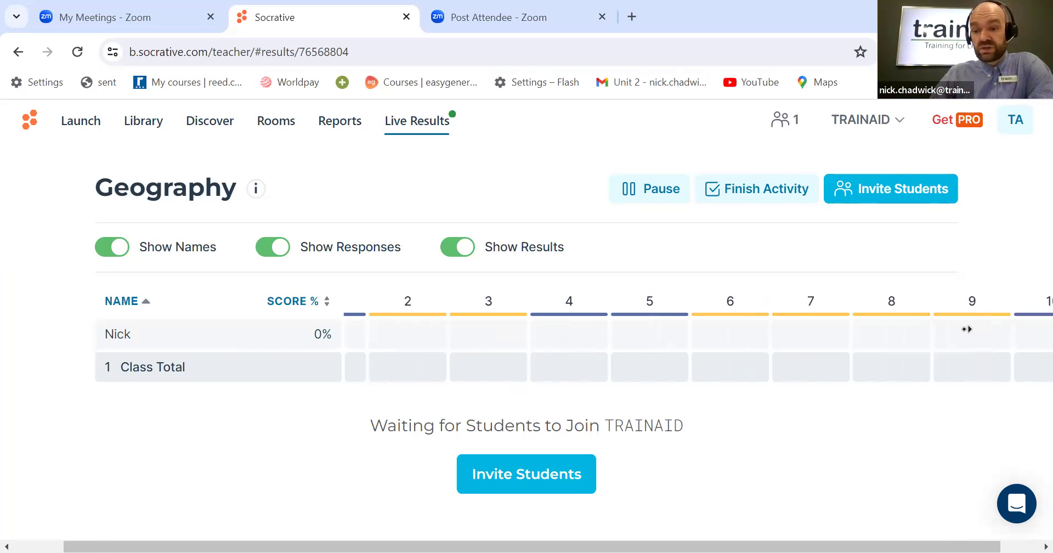
{"action": "scroll", "coordinate": [970, 340], "scroll_direction": "left", "scroll_amount": 3}
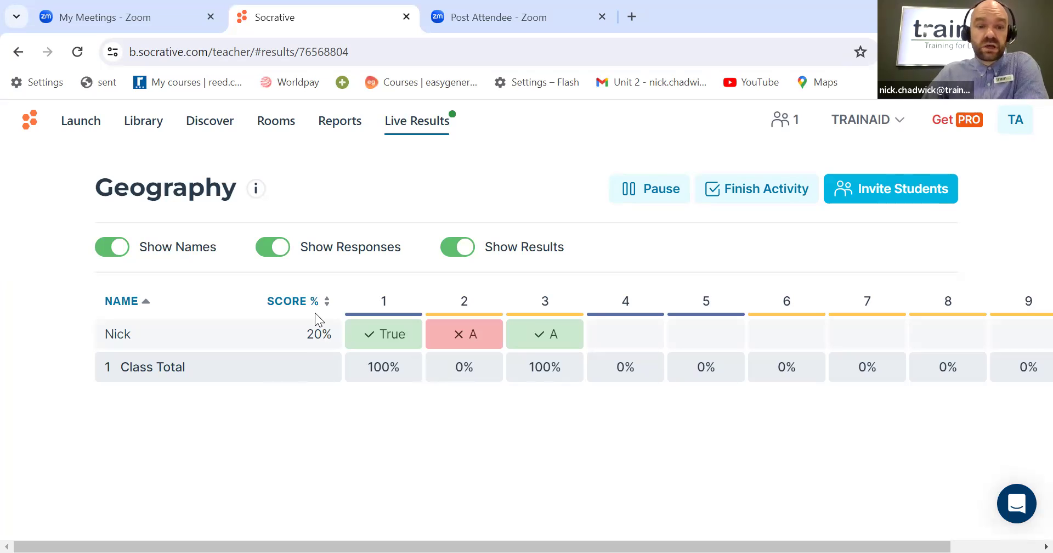
{"action": "left_click", "coordinate": [458, 249]}
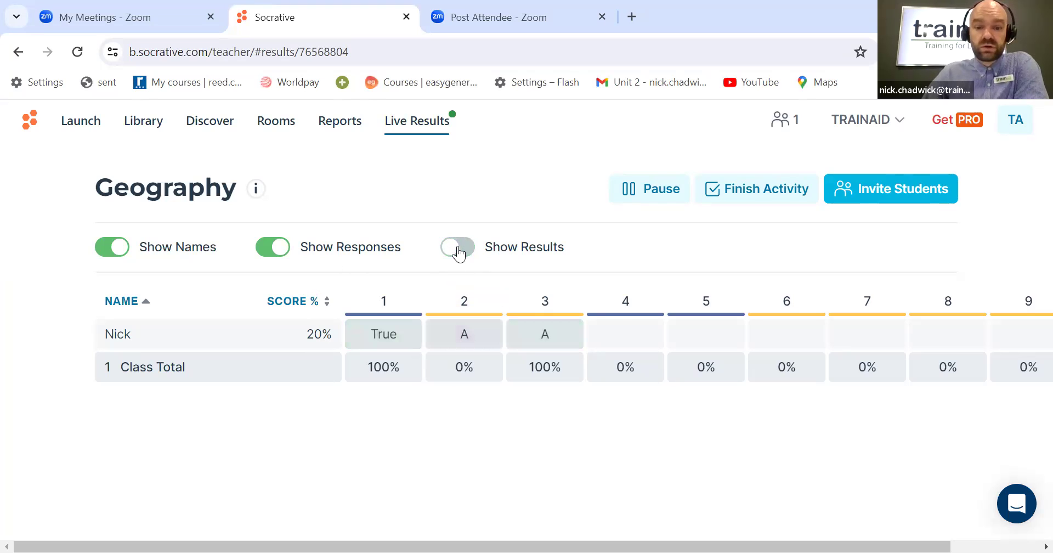
{"action": "left_click", "coordinate": [458, 250]}
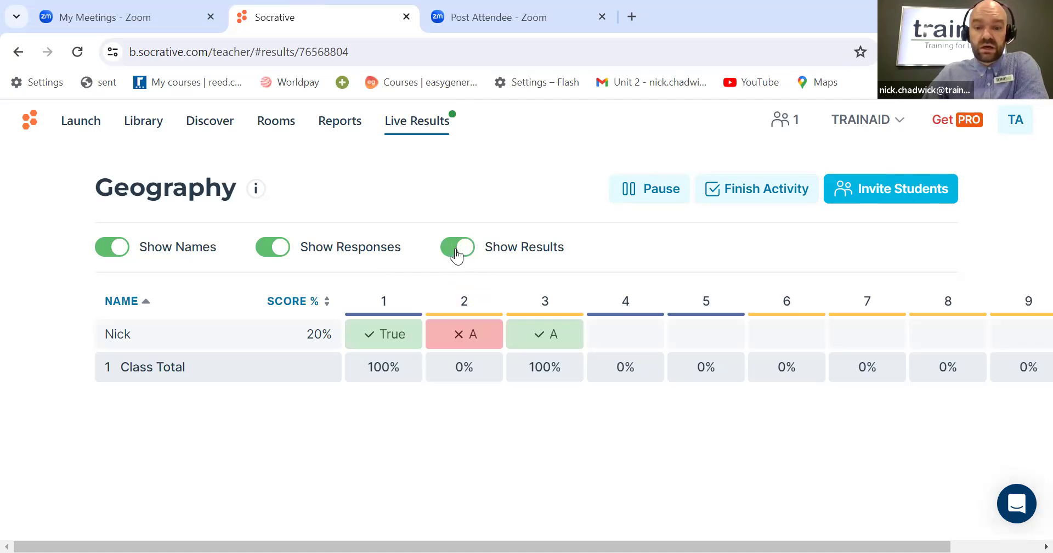
{"action": "left_click", "coordinate": [277, 250]}
{"action": "left_click", "coordinate": [277, 250]}
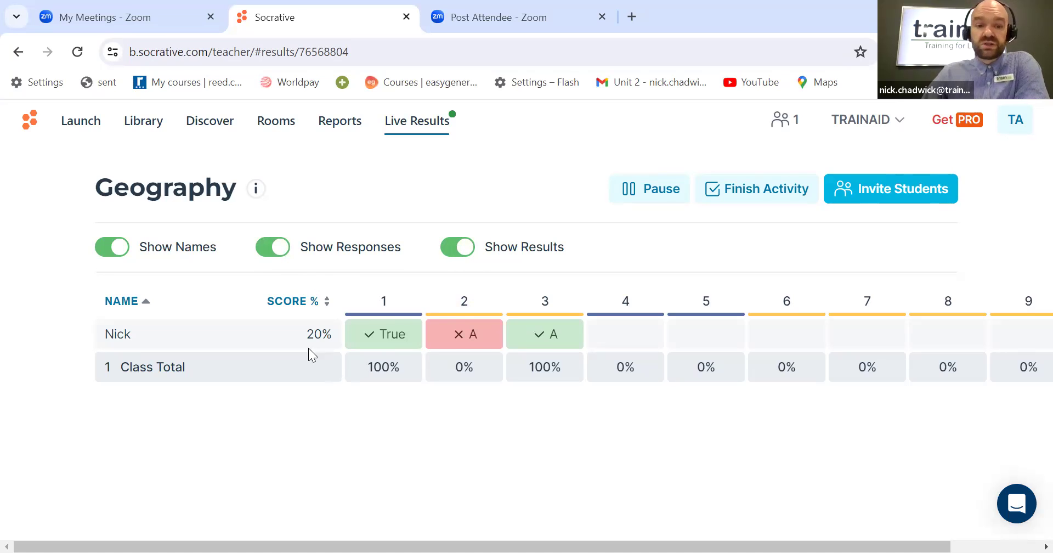
Step: Try to pause the running activity, cancel the prompt, and return to the Library
{"action": "scroll", "coordinate": [328, 415], "scroll_direction": "right", "scroll_amount": 2}
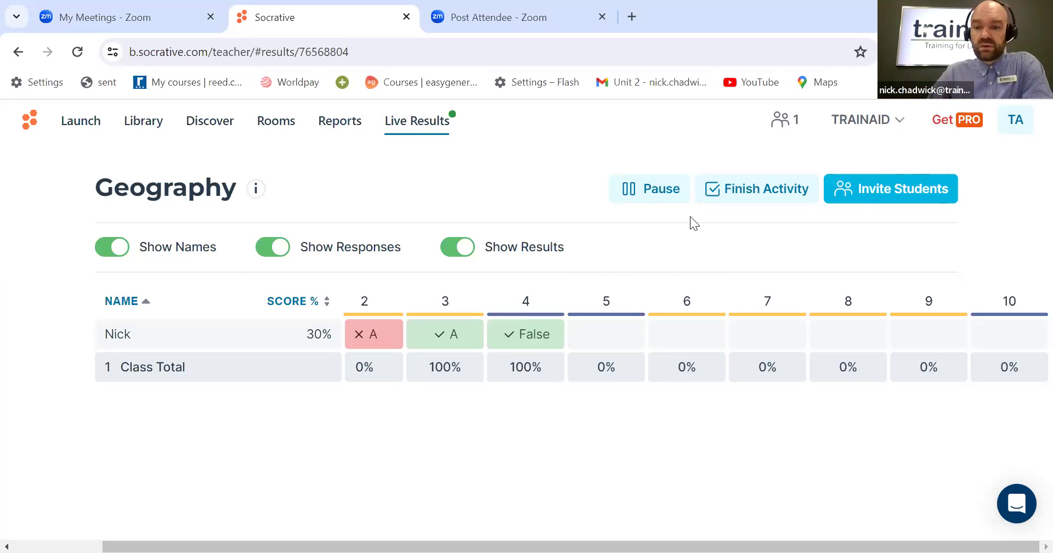
{"action": "left_click", "coordinate": [665, 192]}
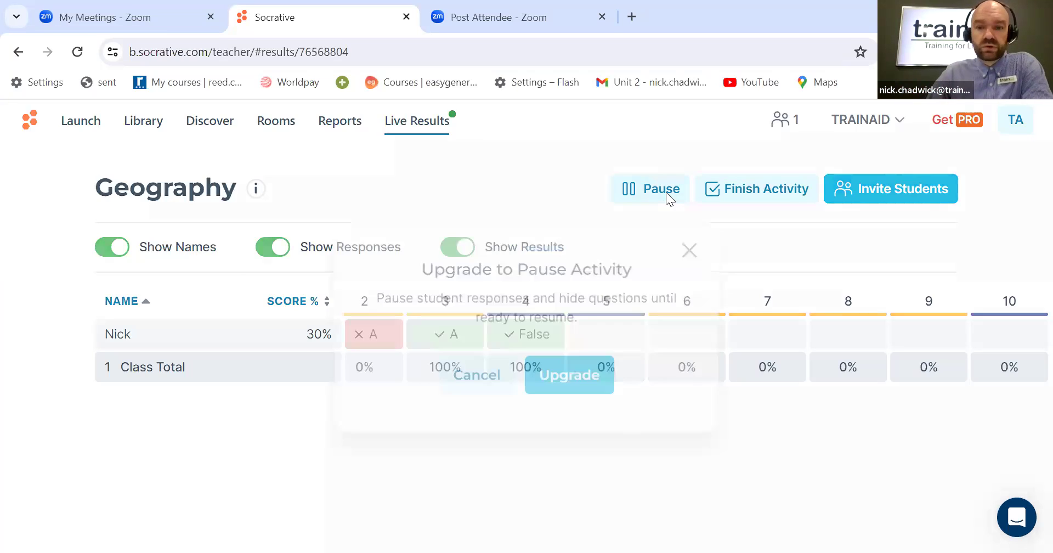
{"action": "left_click", "coordinate": [485, 380]}
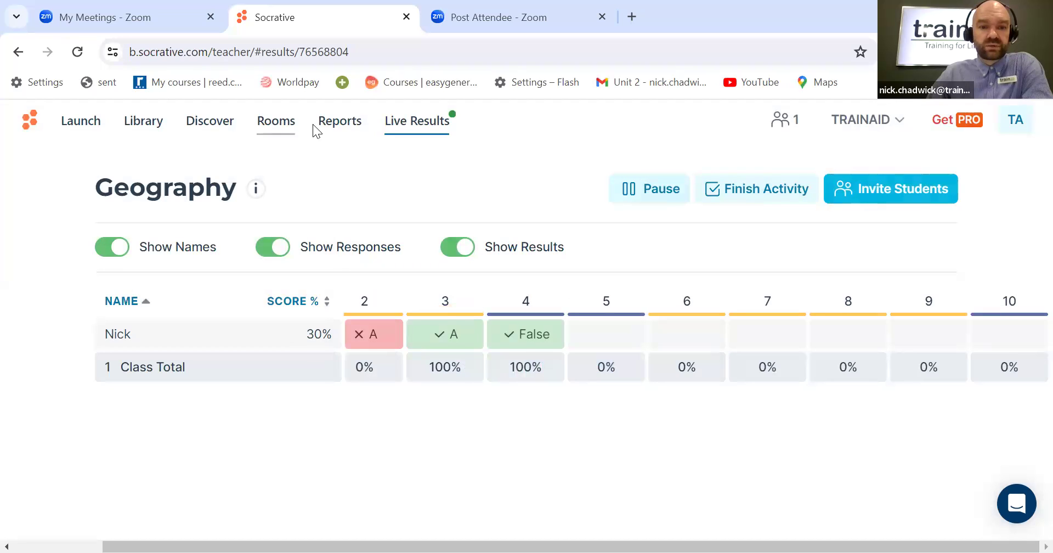
{"action": "left_click", "coordinate": [153, 129]}
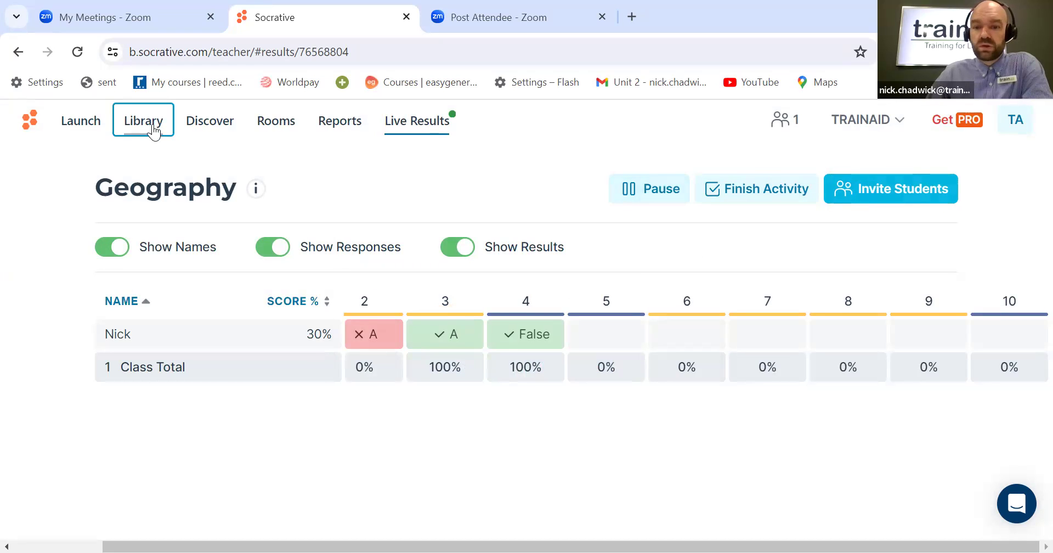